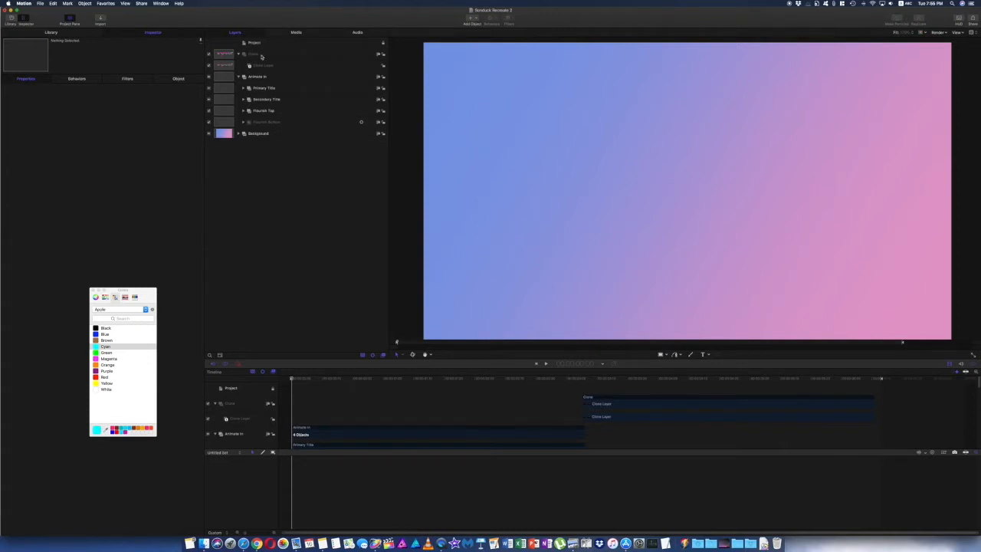
Preview the finished title animation, isolate the Primary Title group, and turn Secondary Title, Flourish Top and Flourish Bottom back on one by one.
{"action": "key", "text": "space"}
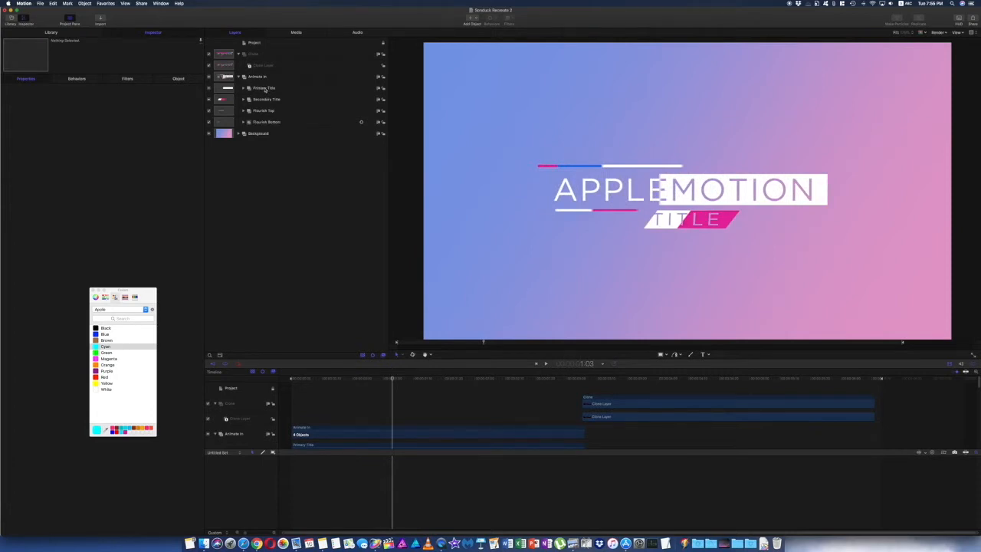
{"action": "left_click", "coordinate": [266, 88]}
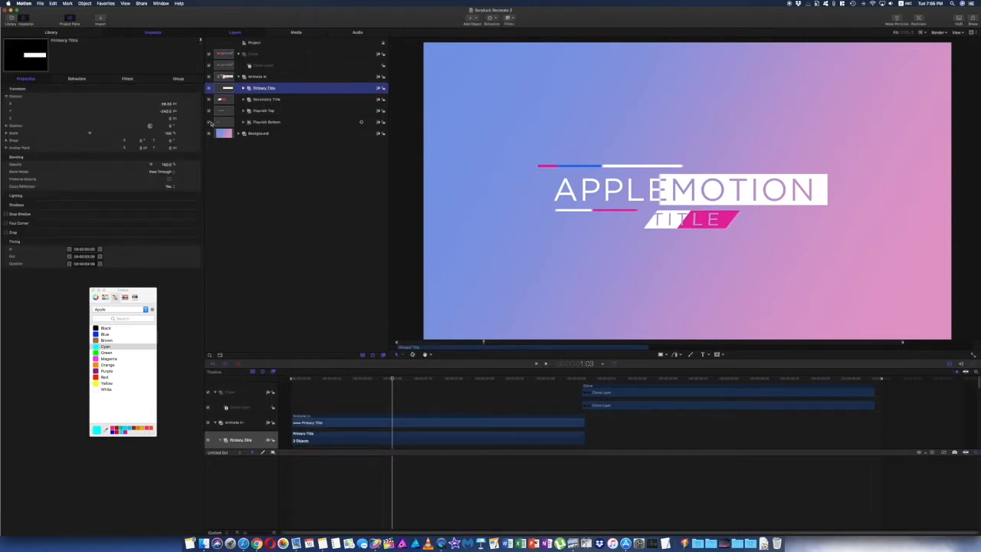
{"action": "key", "text": "ctrl+s"}
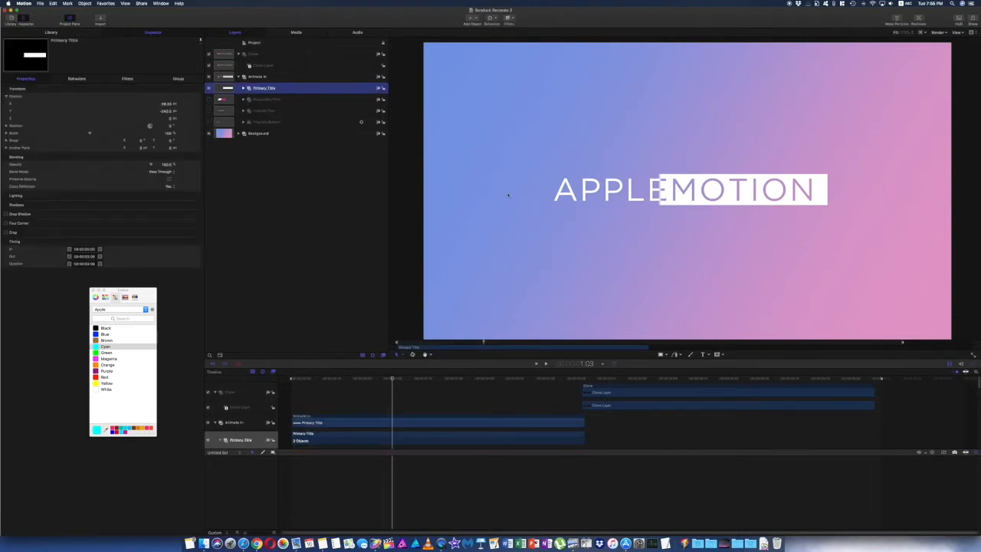
{"action": "mouse_move", "coordinate": [398, 378]}
{"action": "left_mouse_down"}
{"action": "mouse_move", "coordinate": [417, 378]}
{"action": "mouse_move", "coordinate": [352, 373]}
{"action": "mouse_move", "coordinate": [384, 369]}
{"action": "left_mouse_up"}
{"action": "left_click", "coordinate": [210, 100]}
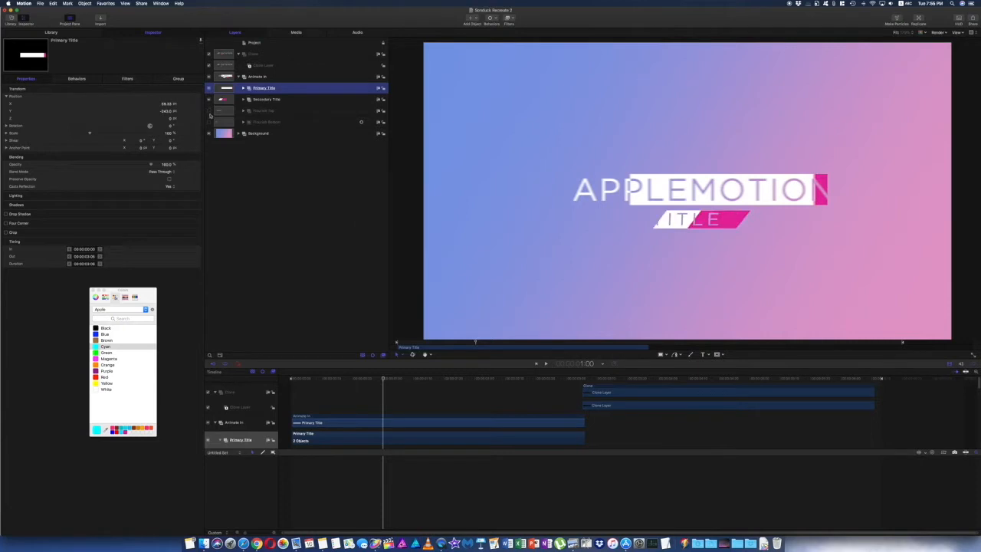
{"action": "left_click", "coordinate": [209, 111]}
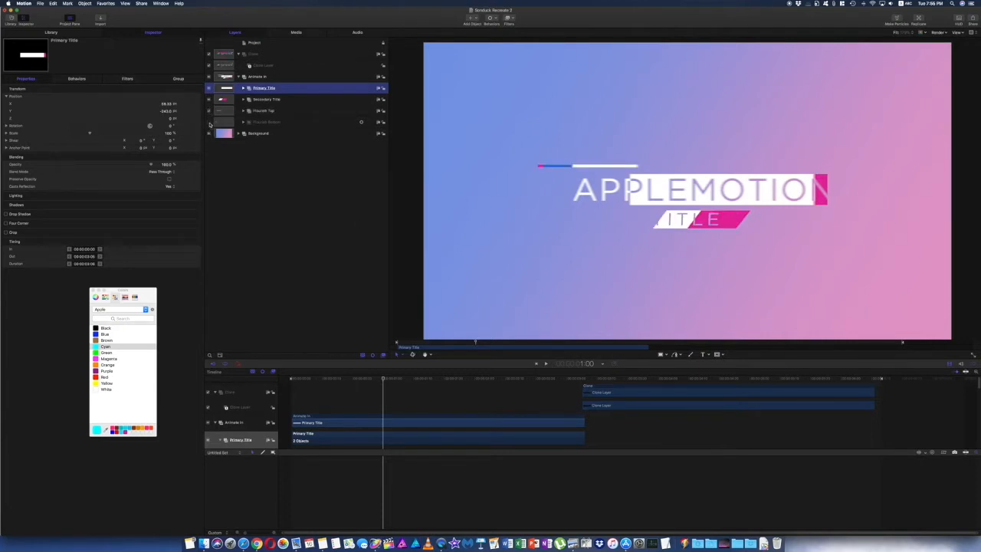
{"action": "left_click", "coordinate": [209, 122]}
Expand the Background group, make Rectangle and Rectangle copy visible above the Gradient, and collapse the Clone and Animate In groups.
{"action": "left_click", "coordinate": [258, 135]}
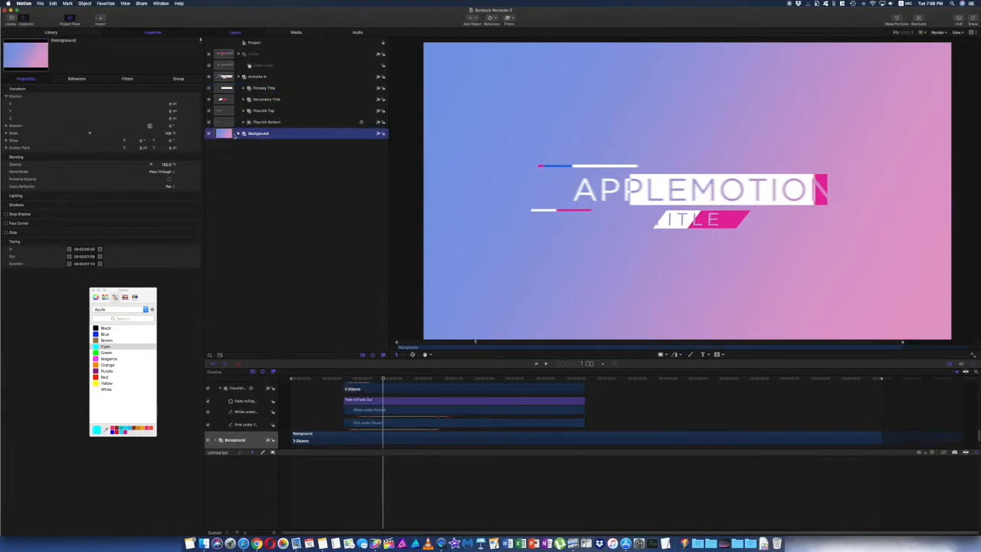
{"action": "left_click", "coordinate": [238, 135]}
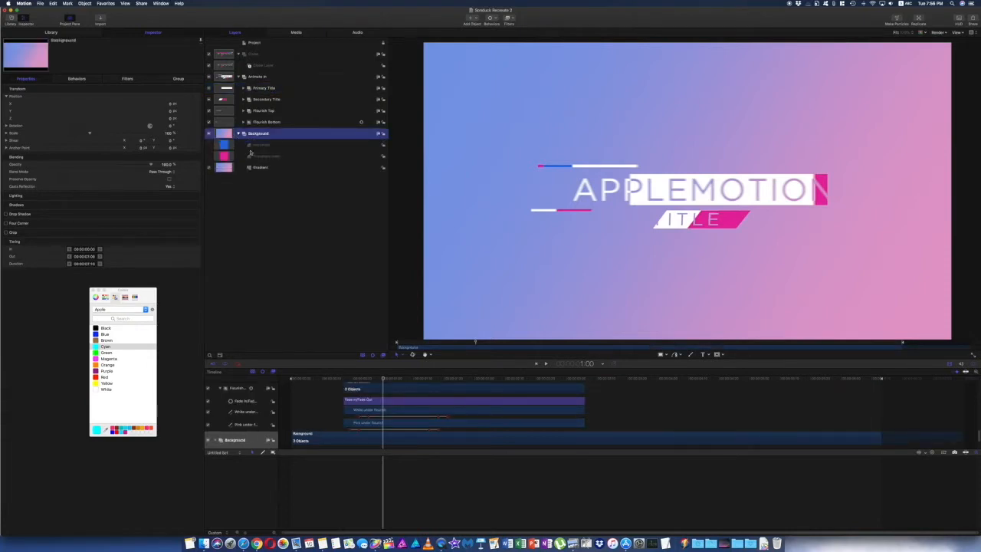
{"action": "left_click", "coordinate": [259, 168]}
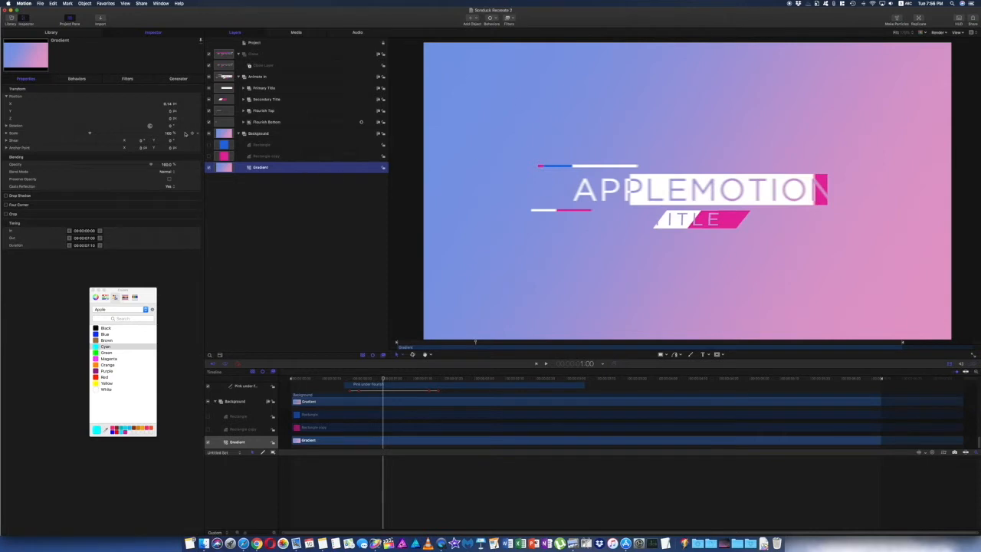
{"action": "left_click", "coordinate": [208, 145]}
{"action": "left_click", "coordinate": [208, 155]}
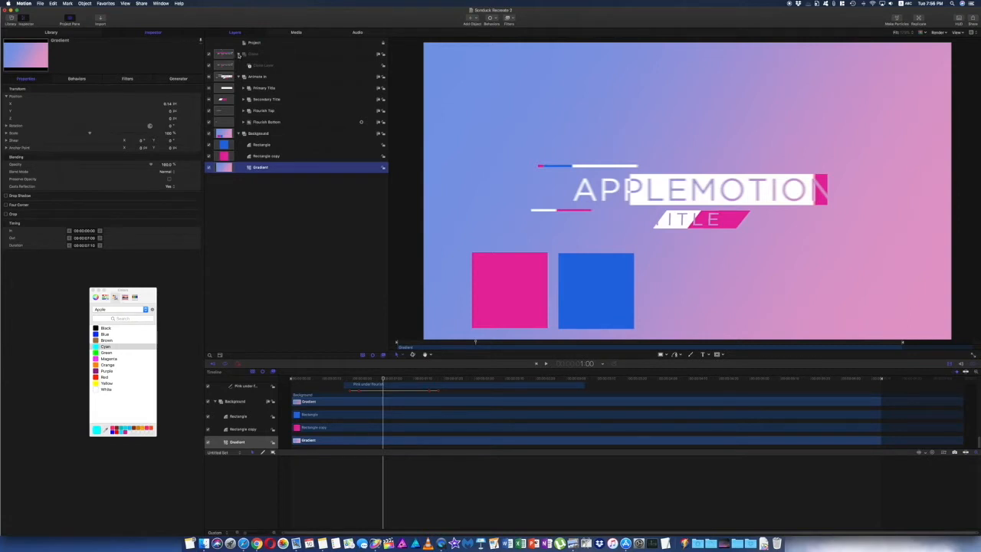
{"action": "left_click", "coordinate": [239, 55]}
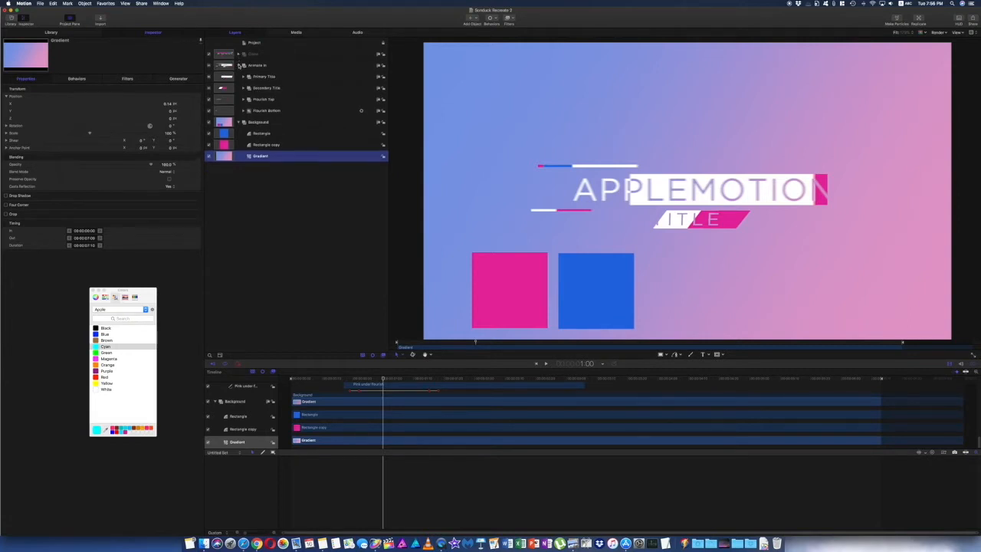
{"action": "left_click", "coordinate": [239, 65]}
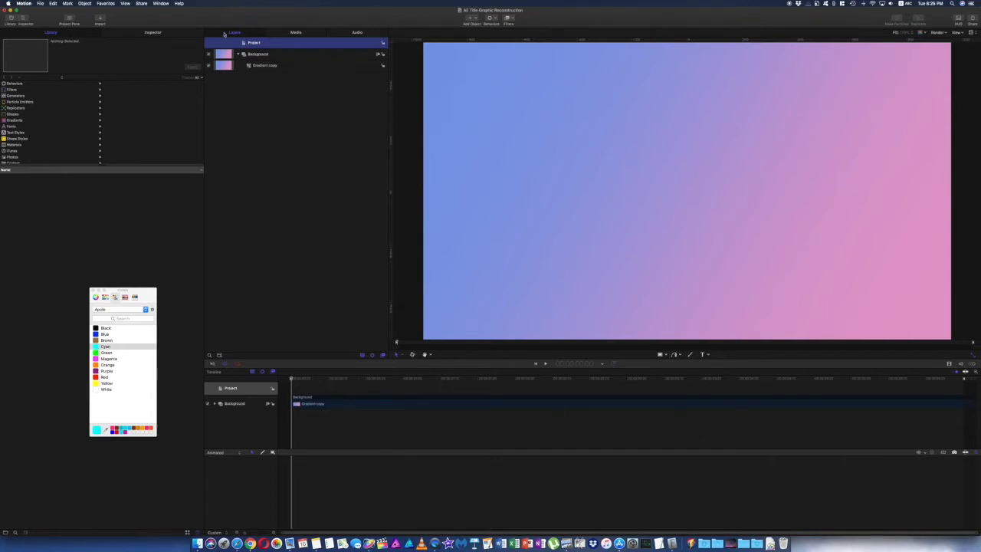
Review the project properties of AE Title Graphic Reconstruction and the properties of the Background group and its Gradient copy layer.
{"action": "left_click", "coordinate": [156, 33]}
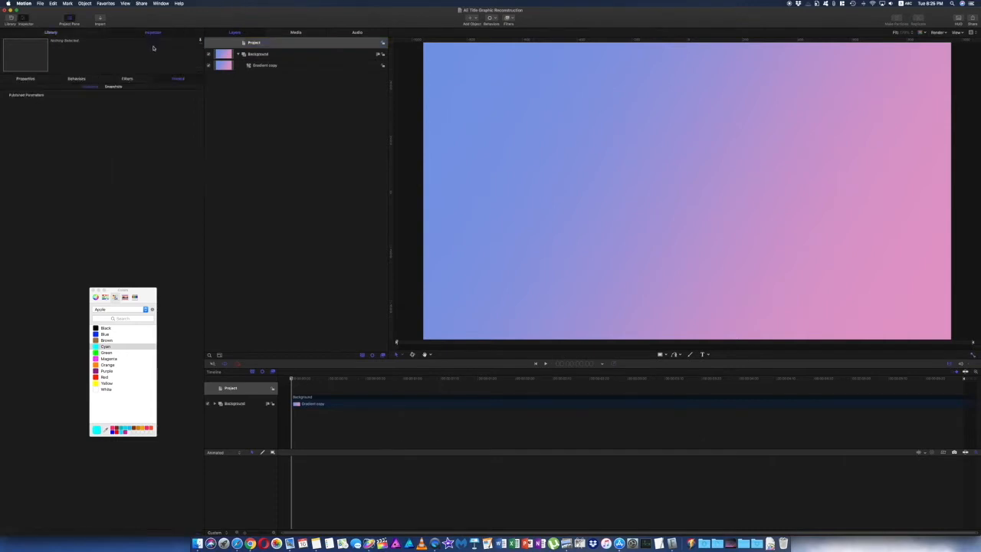
{"action": "left_click", "coordinate": [44, 78]}
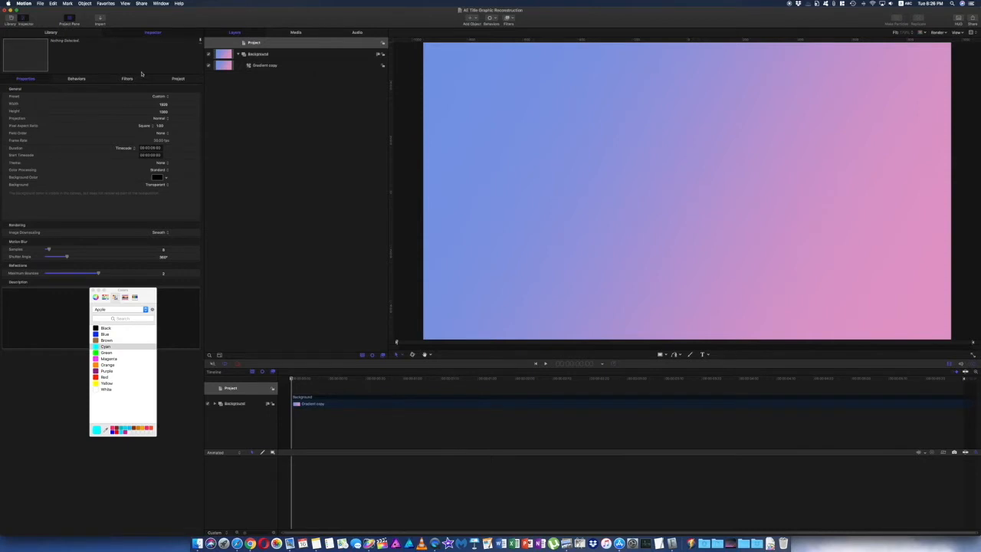
{"action": "left_click", "coordinate": [261, 55]}
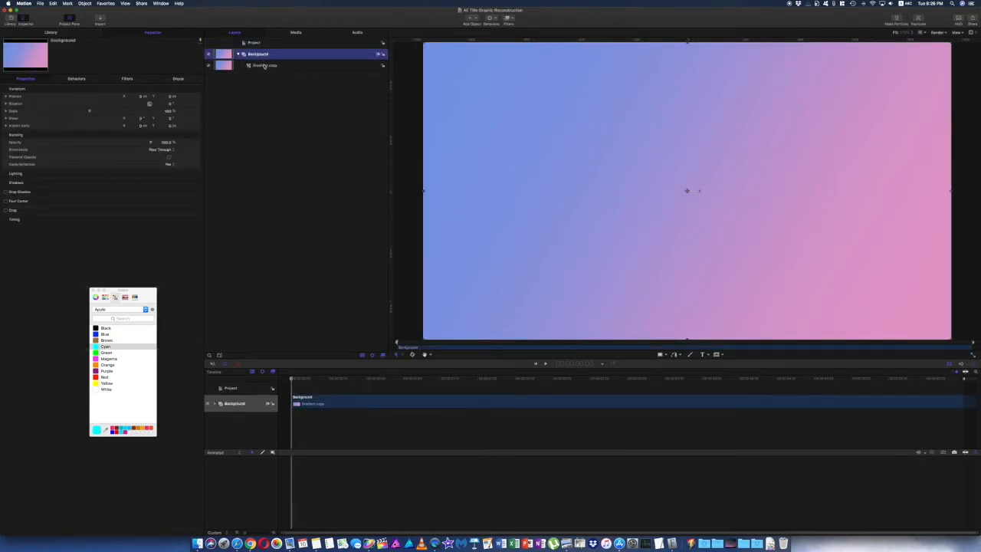
{"action": "left_click", "coordinate": [264, 66]}
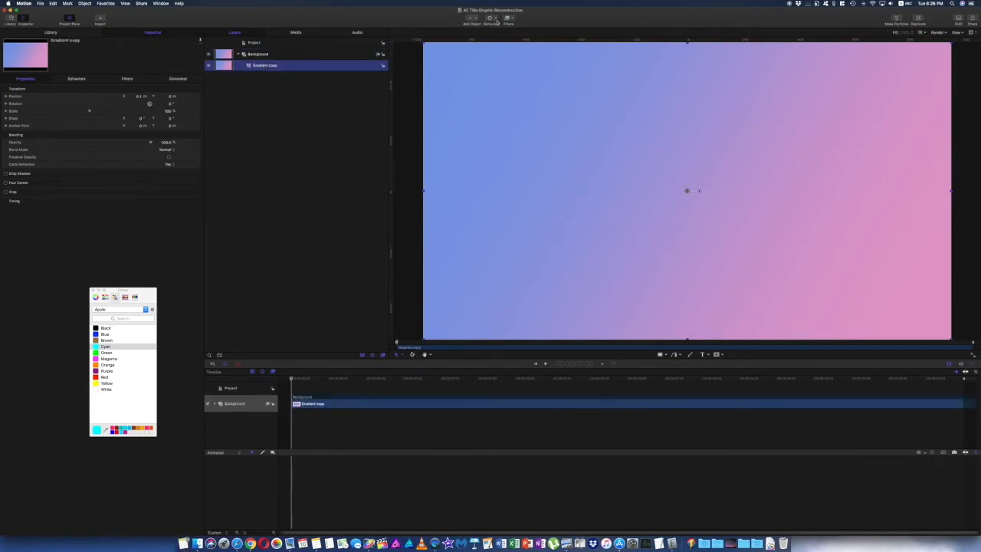
Add a Gradient generator to the Background group above Gradient copy.
{"action": "left_click", "coordinate": [471, 16]}
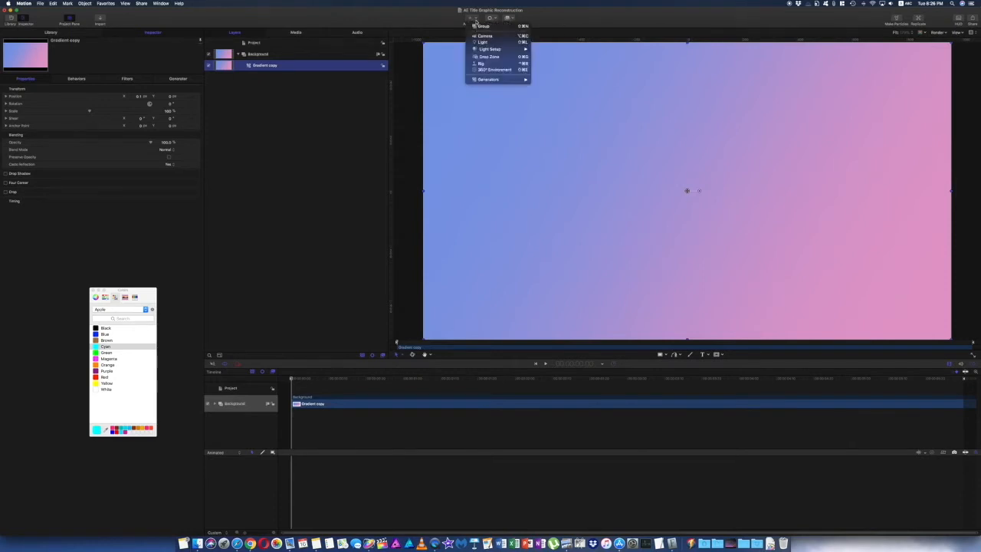
{"action": "mouse_move", "coordinate": [490, 80]}
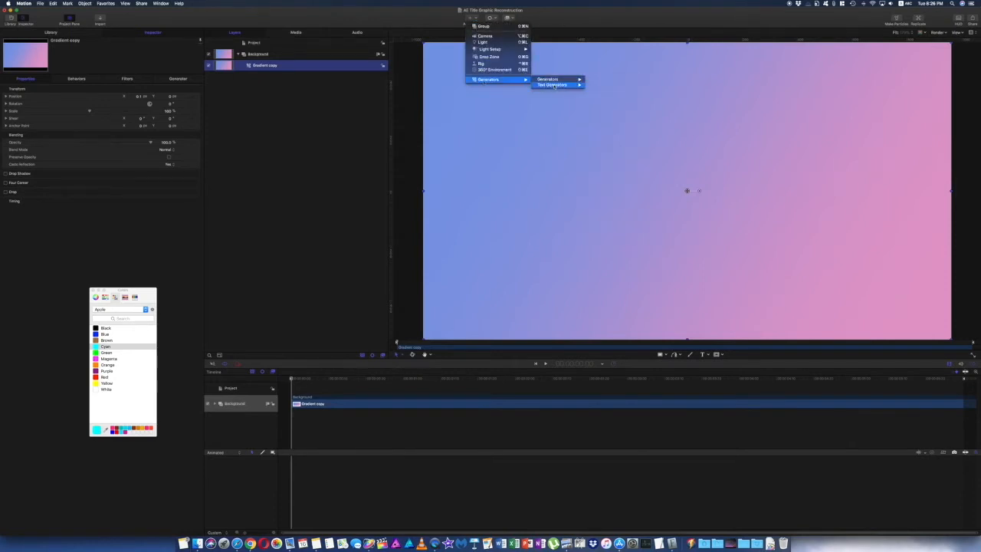
{"action": "mouse_move", "coordinate": [560, 80]}
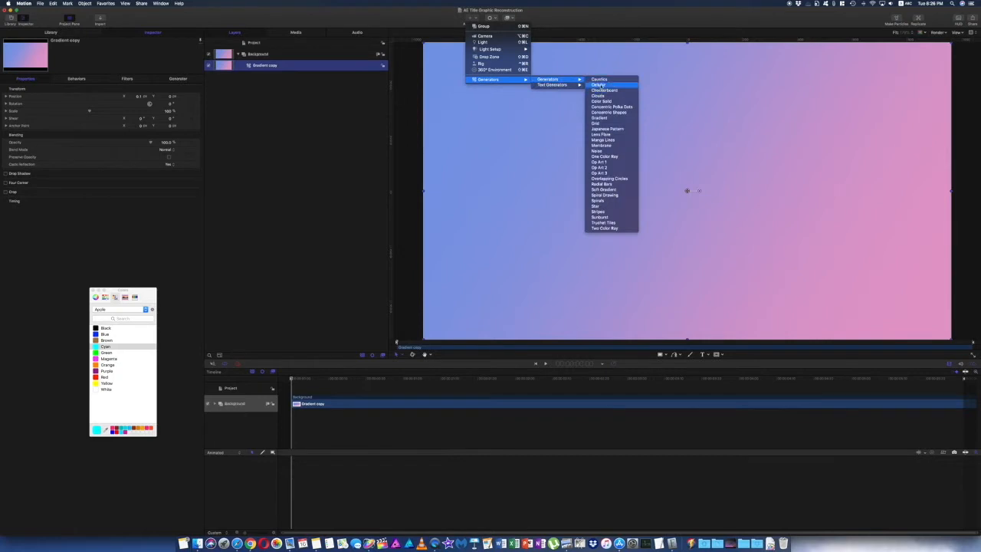
{"action": "left_click", "coordinate": [605, 119]}
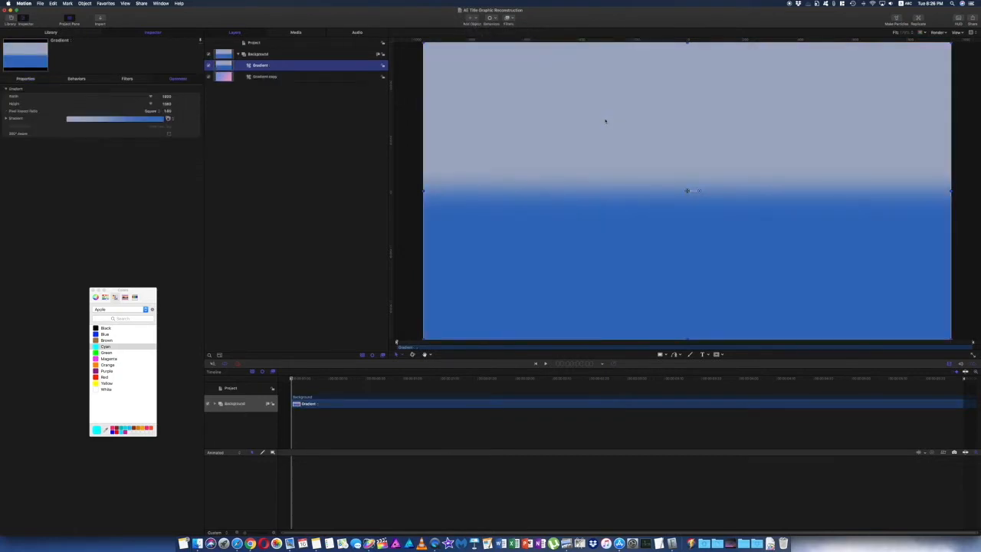
Reposition the gradient's start and end points so it runs diagonally from the canvas's upper-left corner to its lower-right corner.
{"action": "right_click", "coordinate": [605, 120]}
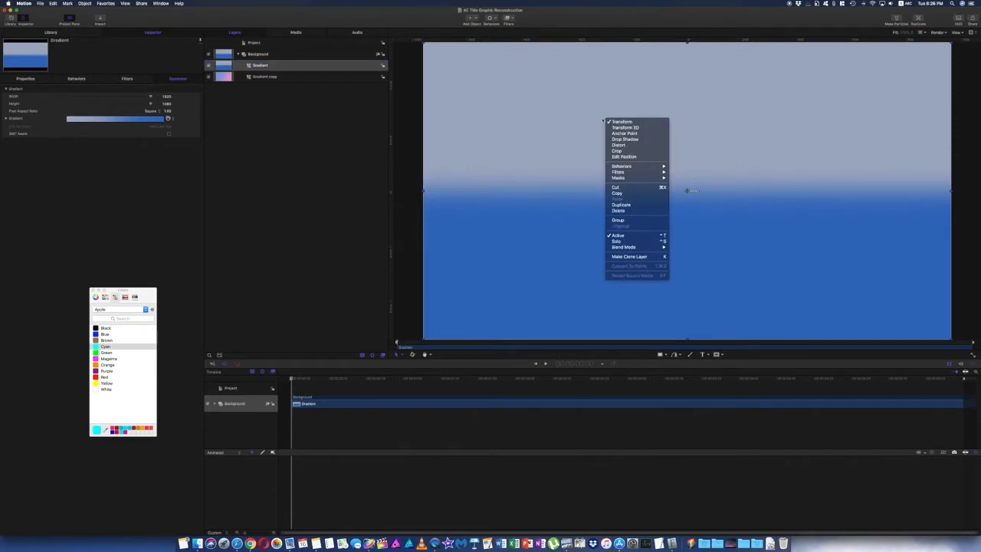
{"action": "left_click", "coordinate": [624, 156]}
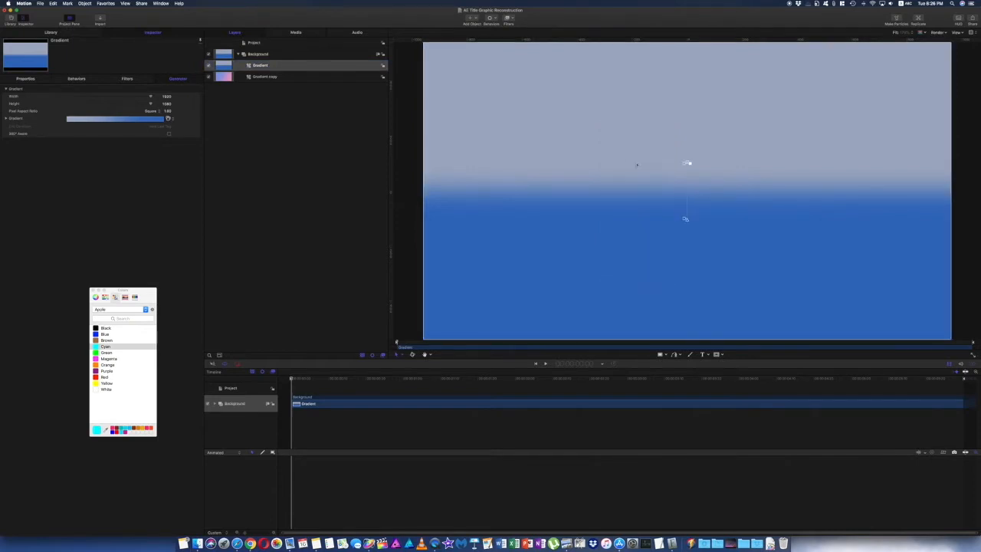
{"action": "left_click_drag", "start_coordinate": [685, 219], "coordinate": [950, 338]}
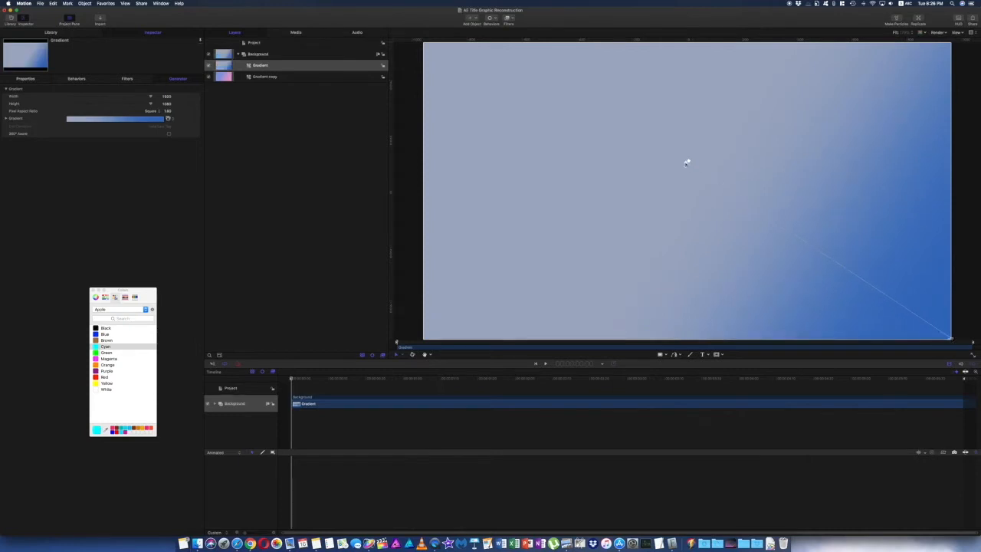
{"action": "left_click_drag", "start_coordinate": [687, 162], "coordinate": [420, 45]}
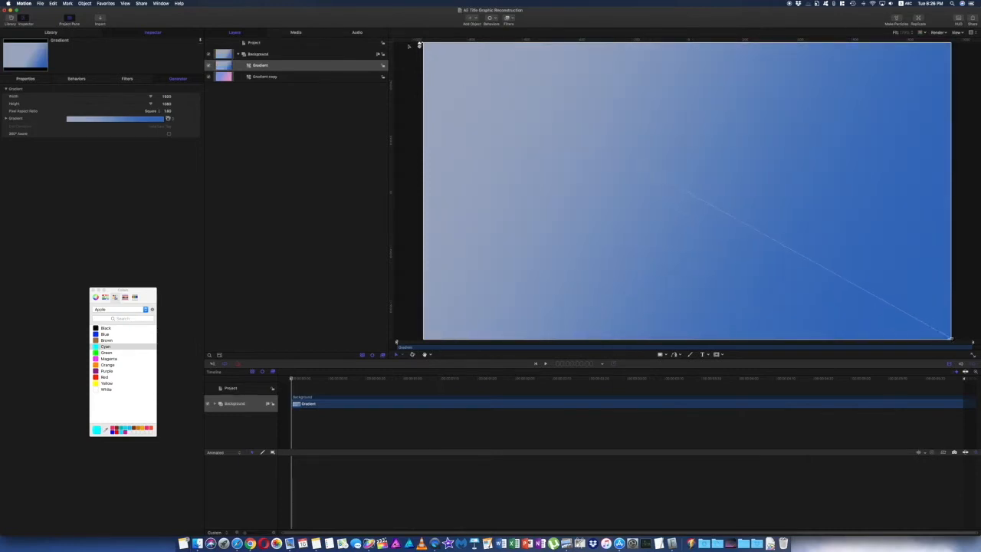
Expand the Gradient settings and change the end colour stop to purple.
{"action": "left_click", "coordinate": [6, 119]}
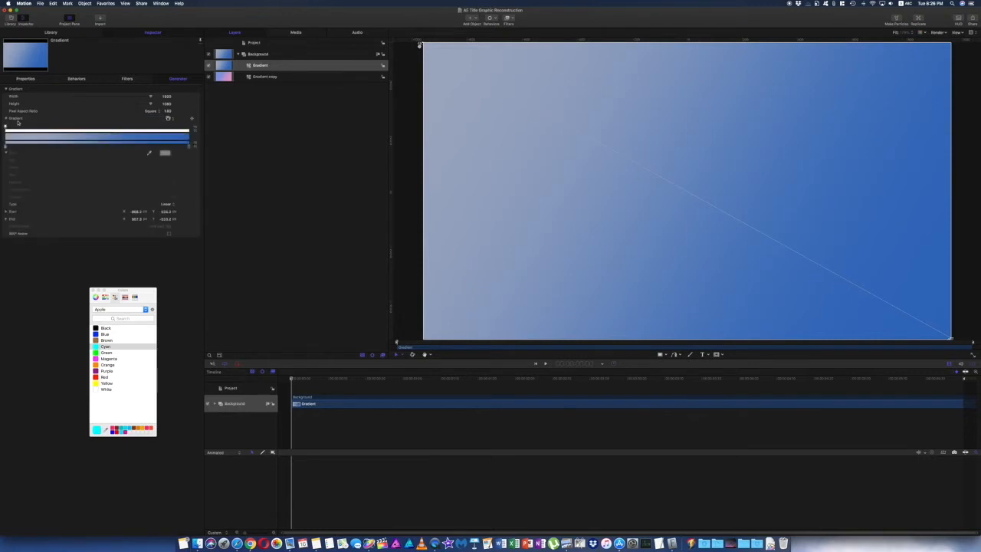
{"action": "left_click", "coordinate": [189, 147]}
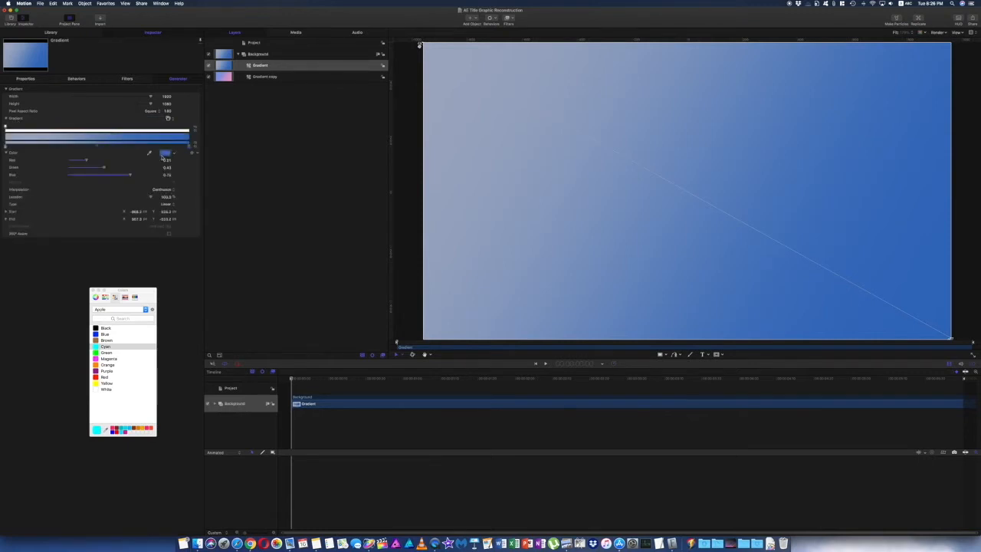
{"action": "left_click", "coordinate": [172, 156]}
{"action": "left_click_drag", "start_coordinate": [184, 180], "coordinate": [205, 205]}
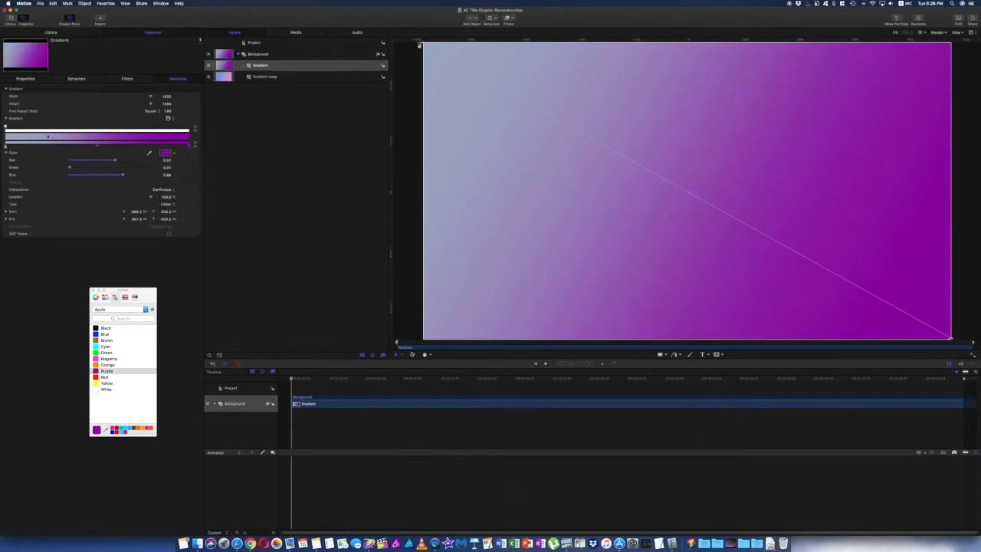
Change the gradient's start colour stop to cyan and lower its saturation to about 33% with HSB sliders.
{"action": "left_click", "coordinate": [6, 147]}
{"action": "left_click_drag", "start_coordinate": [167, 158], "coordinate": [181, 181]}
{"action": "left_click", "coordinate": [105, 346]}
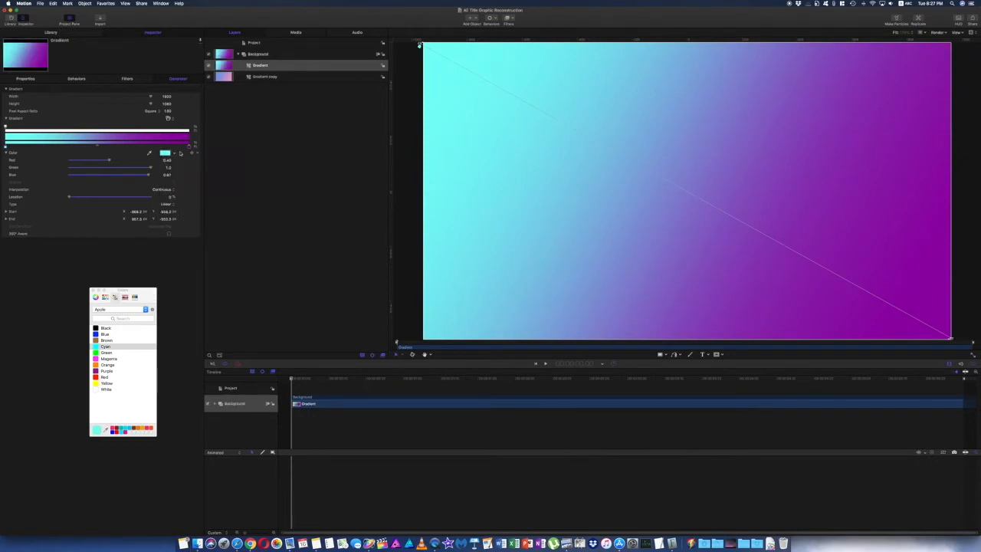
{"action": "left_click", "coordinate": [106, 297]}
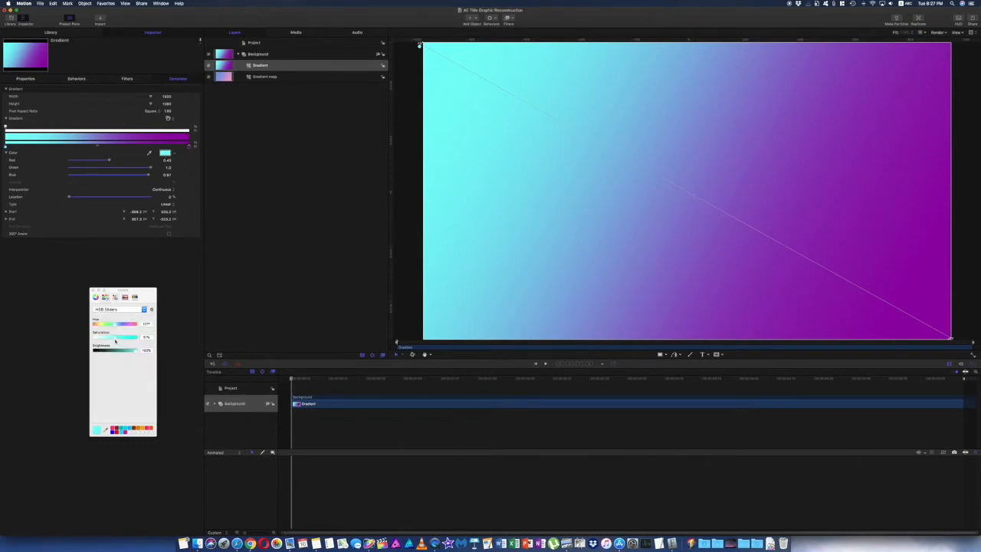
{"action": "mouse_move", "coordinate": [116, 340]}
{"action": "left_mouse_down"}
{"action": "mouse_move", "coordinate": [95, 337]}
{"action": "mouse_move", "coordinate": [110, 337]}
{"action": "left_mouse_up"}
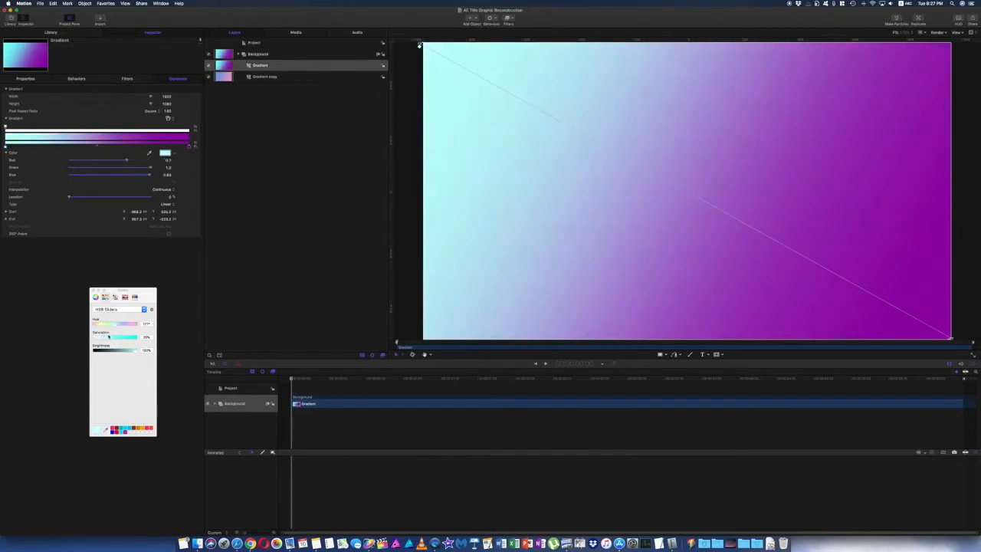
Lower the saturation of the gradient's purple end colour stop to about 34%.
{"action": "left_click", "coordinate": [190, 147]}
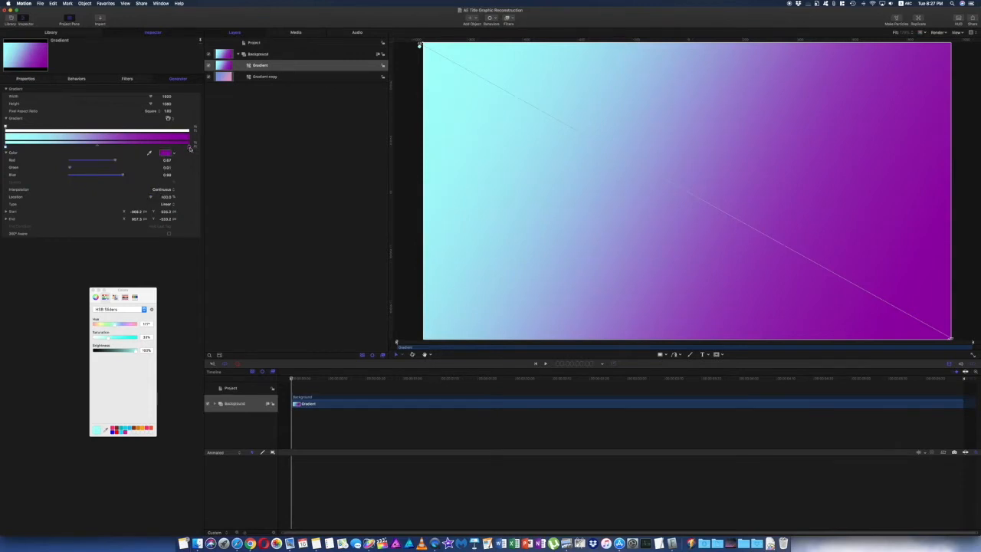
{"action": "left_click", "coordinate": [166, 153]}
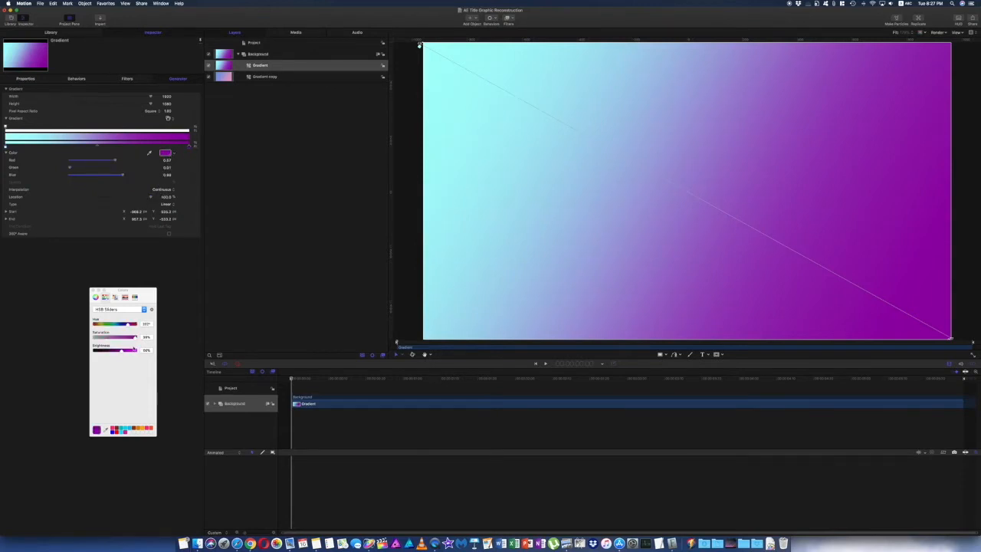
{"action": "left_click_drag", "start_coordinate": [121, 338], "coordinate": [108, 338]}
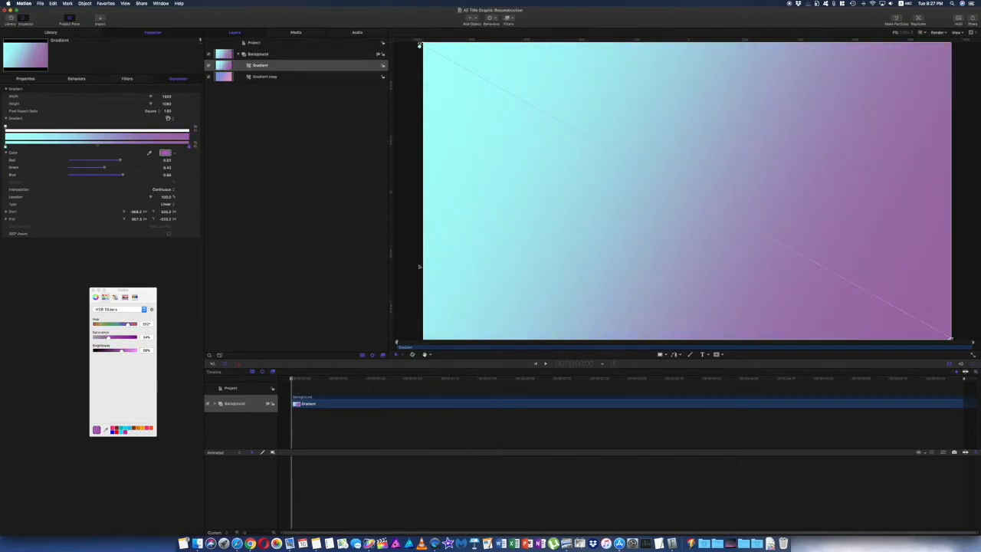
Delete the newly added Gradient layer from the Background group, keeping Gradient copy.
{"action": "left_click", "coordinate": [260, 77]}
{"action": "left_click", "coordinate": [260, 66]}
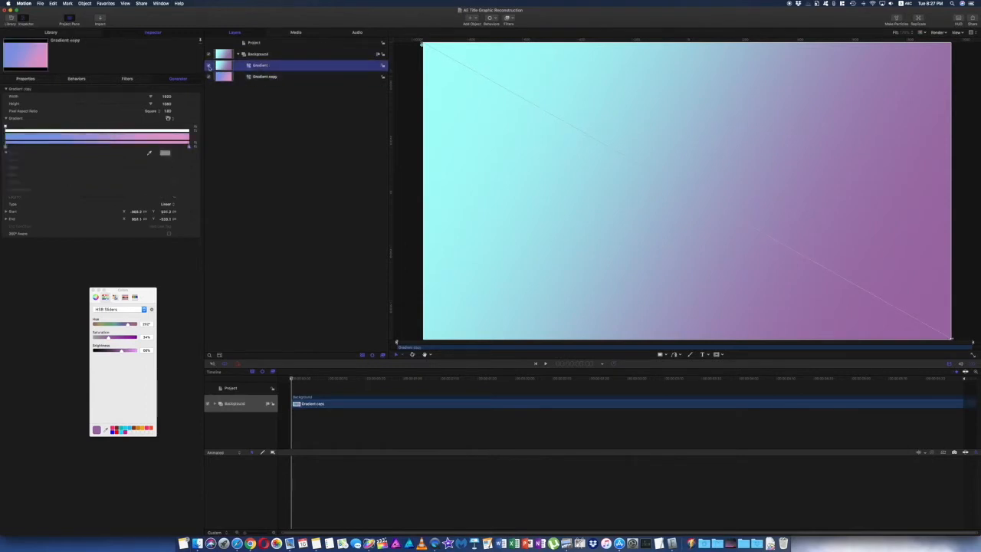
{"action": "key", "text": "Delete"}
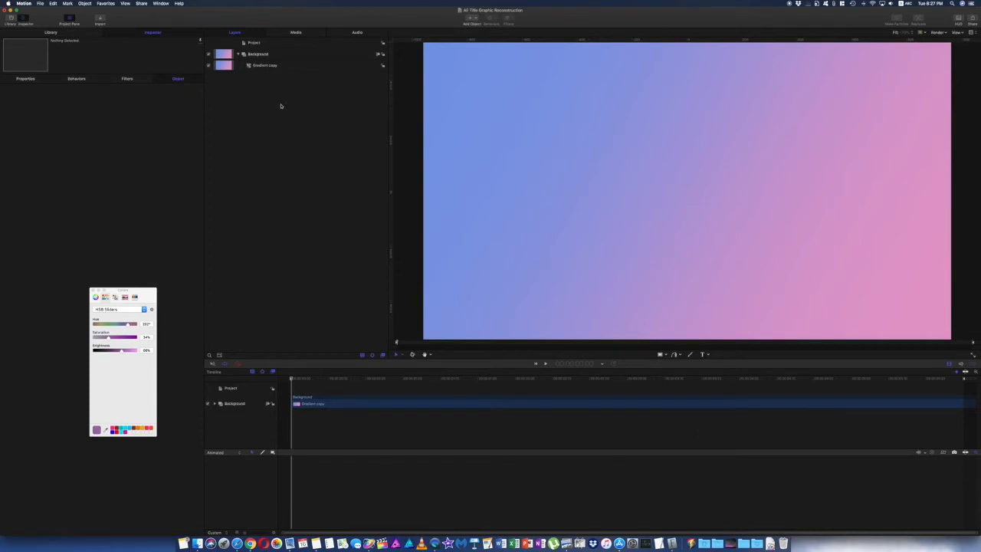
Add two new empty groups above the Background group, removing the stray image mask.
{"action": "key", "text": "super+shift+n"}
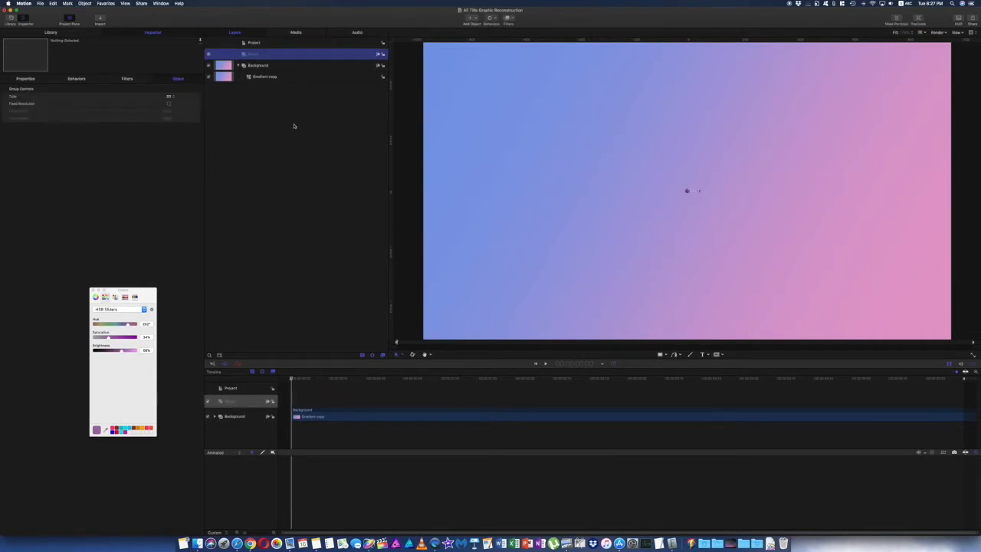
{"action": "key", "text": "super+shift+m"}
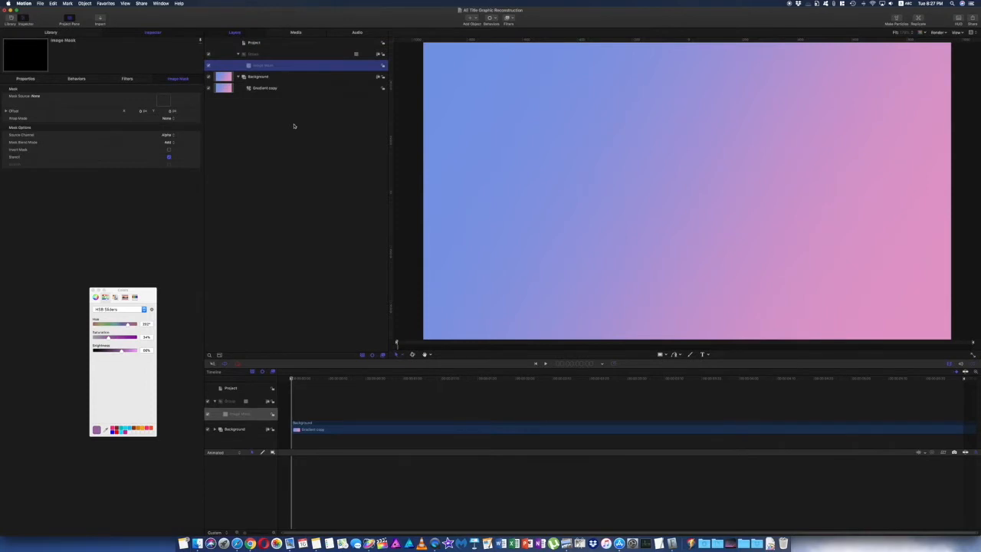
{"action": "key", "text": "Delete"}
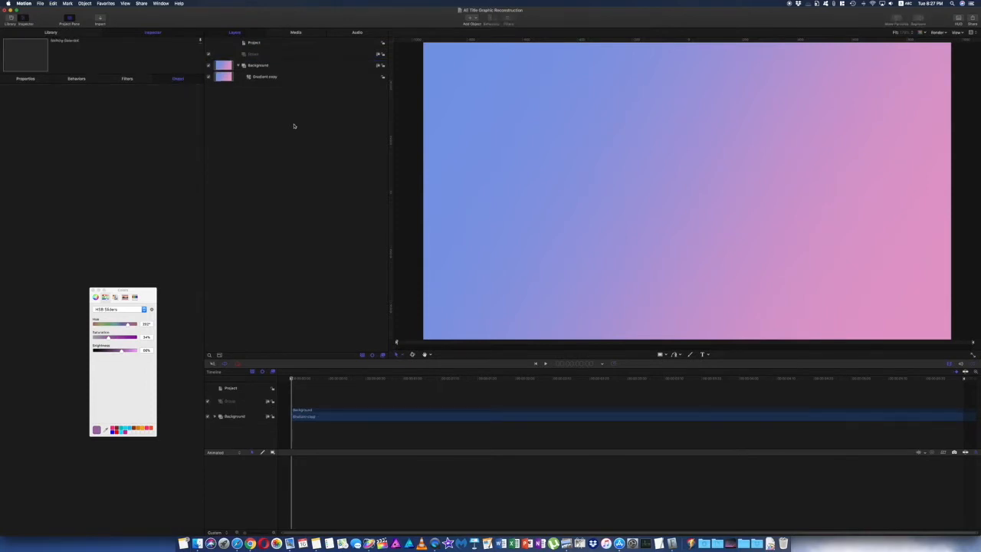
{"action": "key", "text": "super+shift+n"}
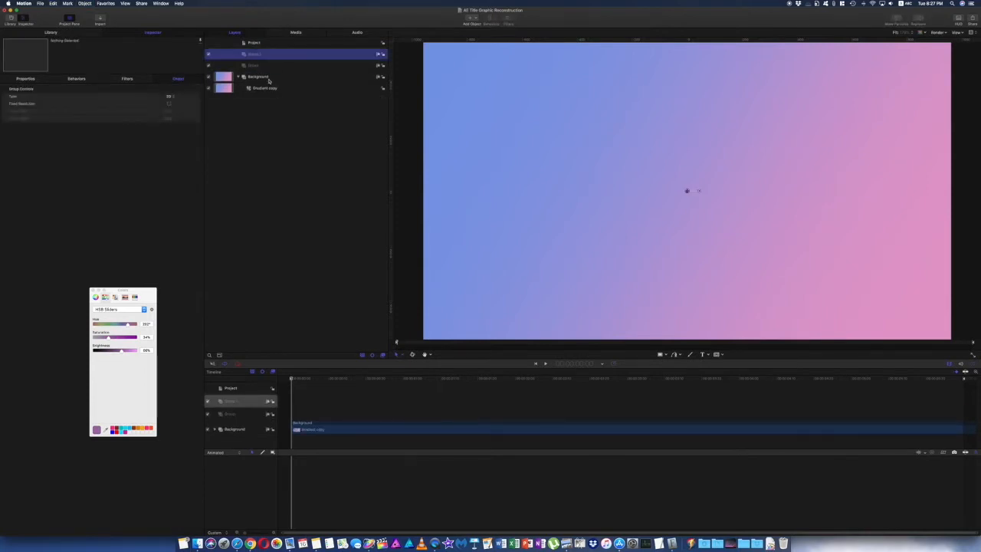
Rename the new empty group directly above Background as Follow.
{"action": "key", "text": "Down"}
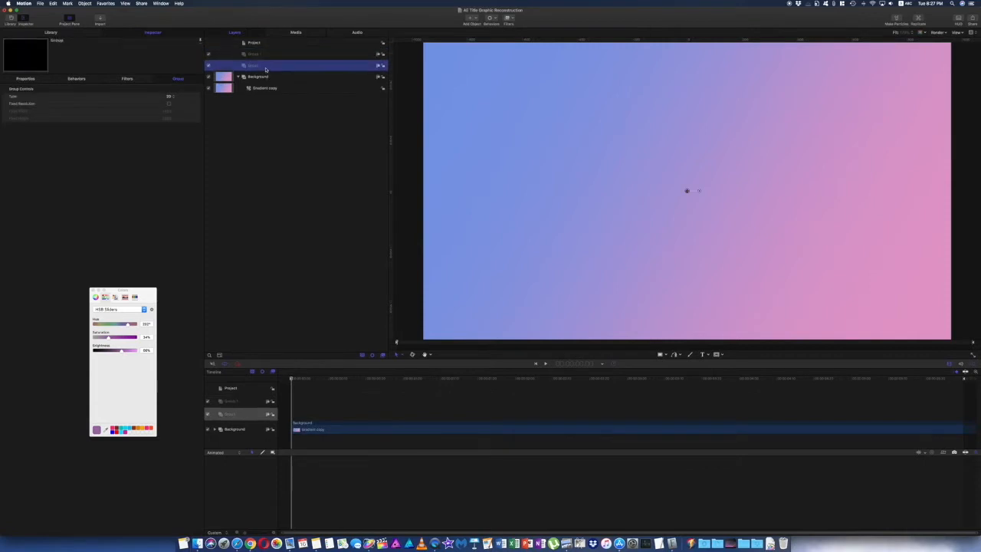
{"action": "key", "text": "Return"}
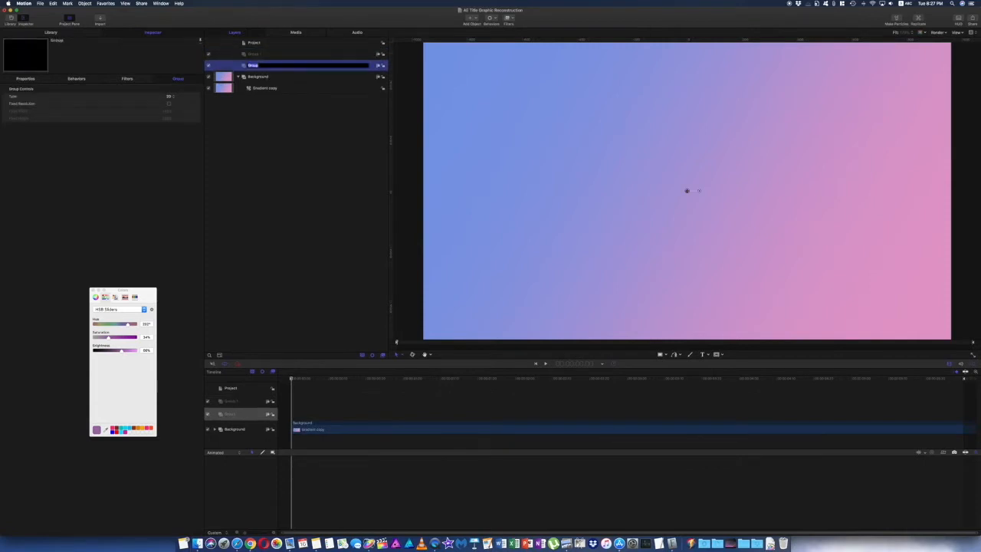
{"action": "type", "text": "Bones"}
{"action": "key", "text": "Return"}
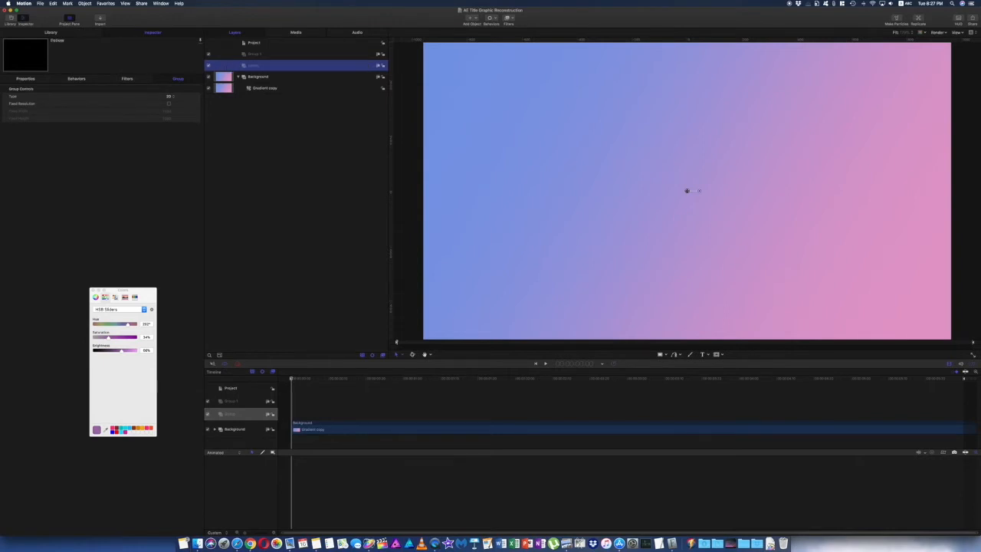
Rename the uppermost empty group as Lead.
{"action": "left_click", "coordinate": [255, 54]}
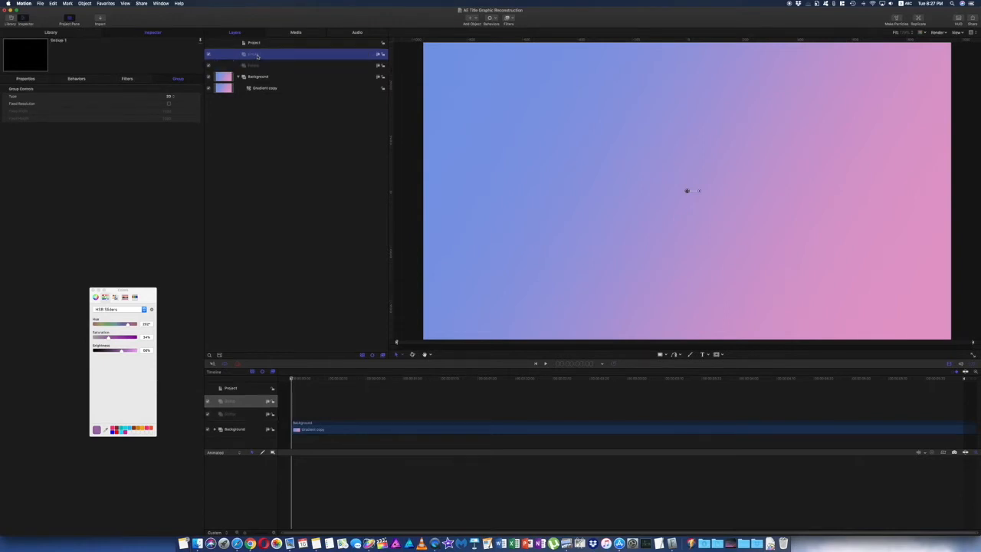
{"action": "left_click", "coordinate": [256, 55]}
{"action": "type", "text": "Title"}
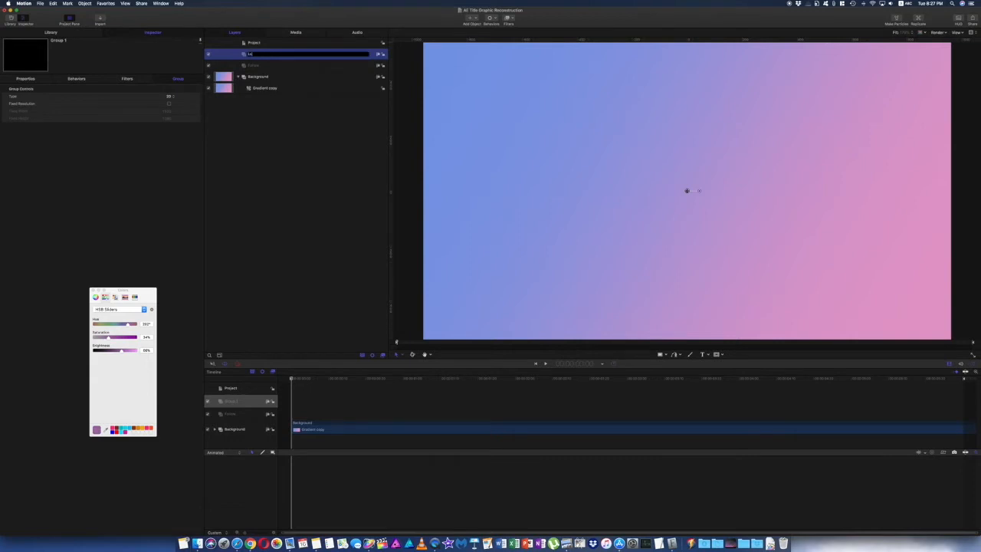
{"action": "key", "text": "Return"}
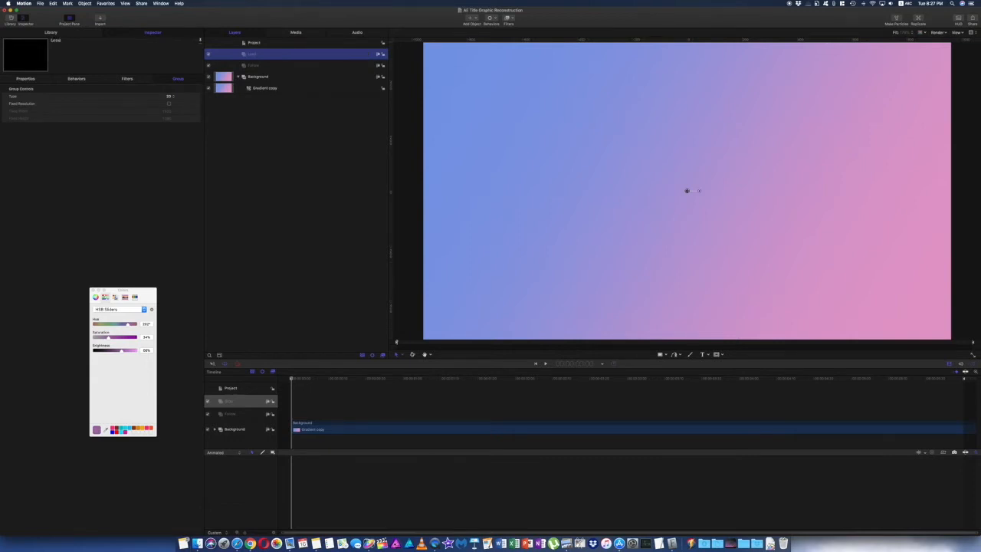
Add a text object reading APPLE MOTION to the Lead group, near the centre of the canvas.
{"action": "left_click", "coordinate": [256, 55]}
{"action": "left_click", "coordinate": [256, 67]}
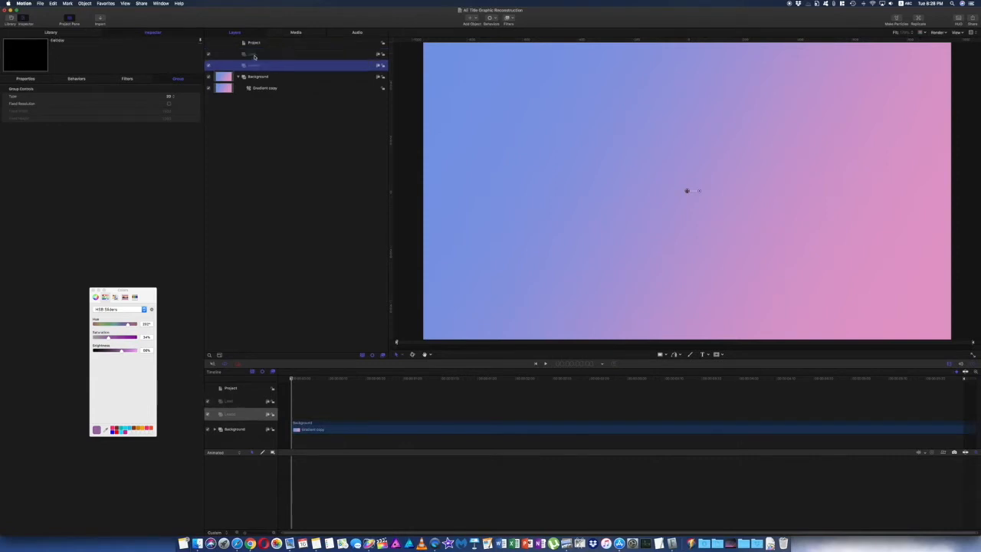
{"action": "left_click", "coordinate": [254, 57]}
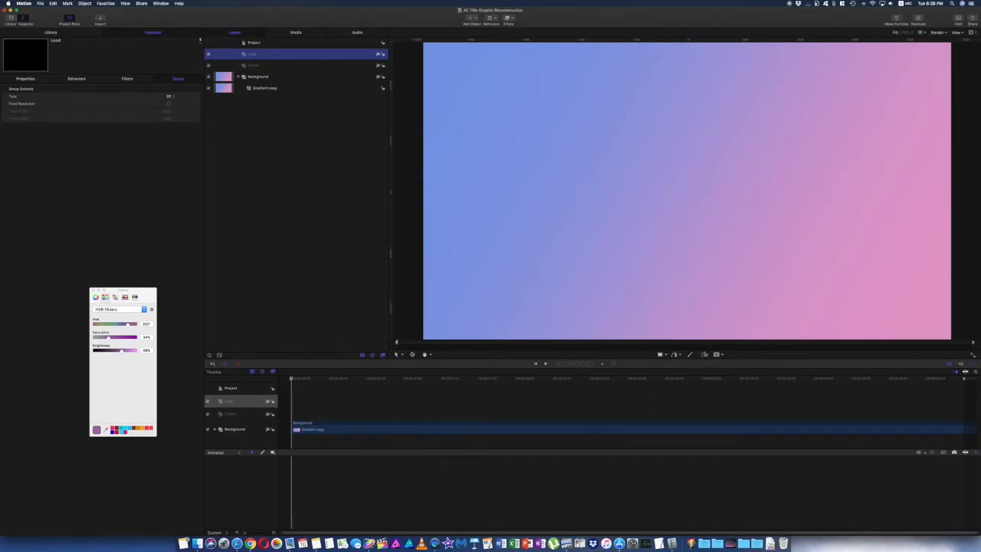
{"action": "left_click", "coordinate": [656, 184]}
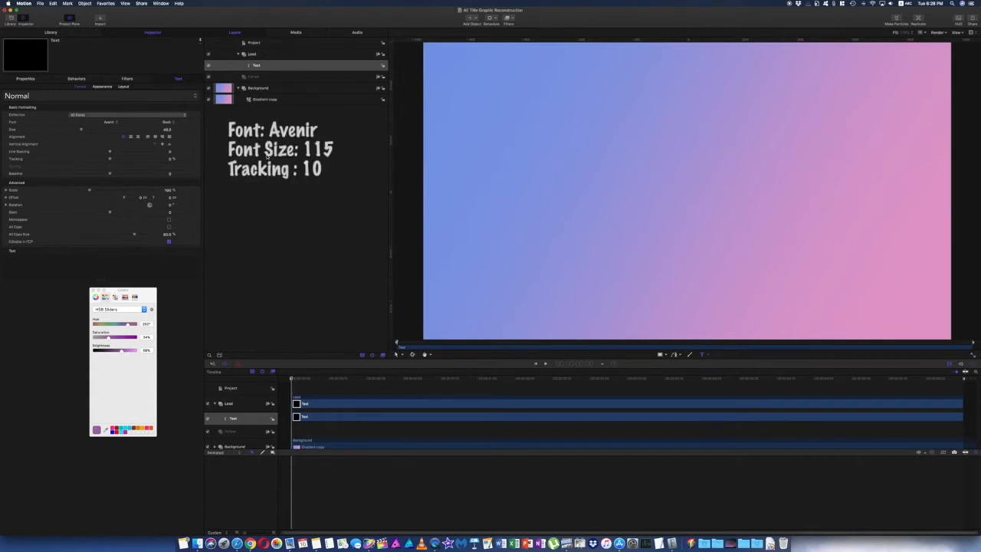
{"action": "type", "text": "A"}
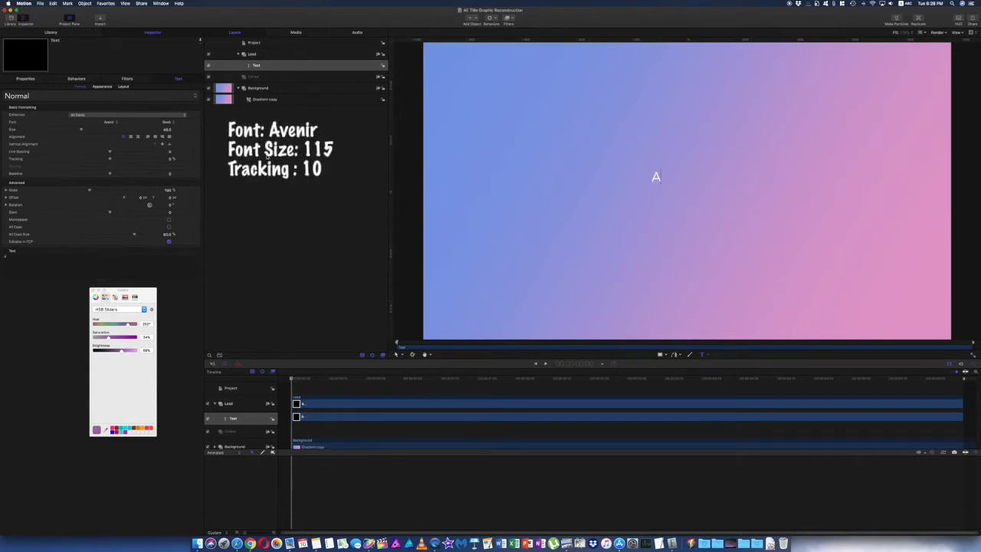
{"action": "type", "text": "PPLE MOTION"}
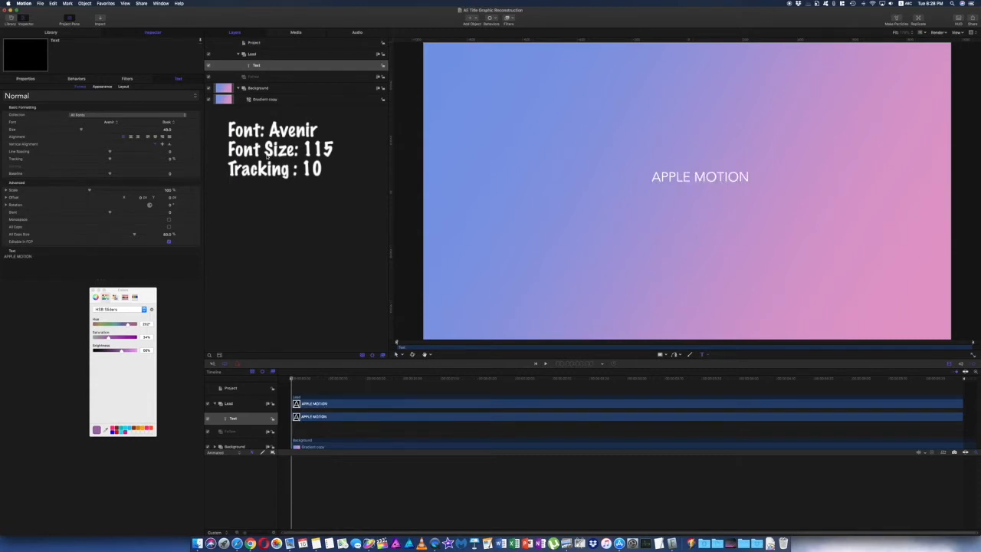
{"action": "key", "text": "Escape"}
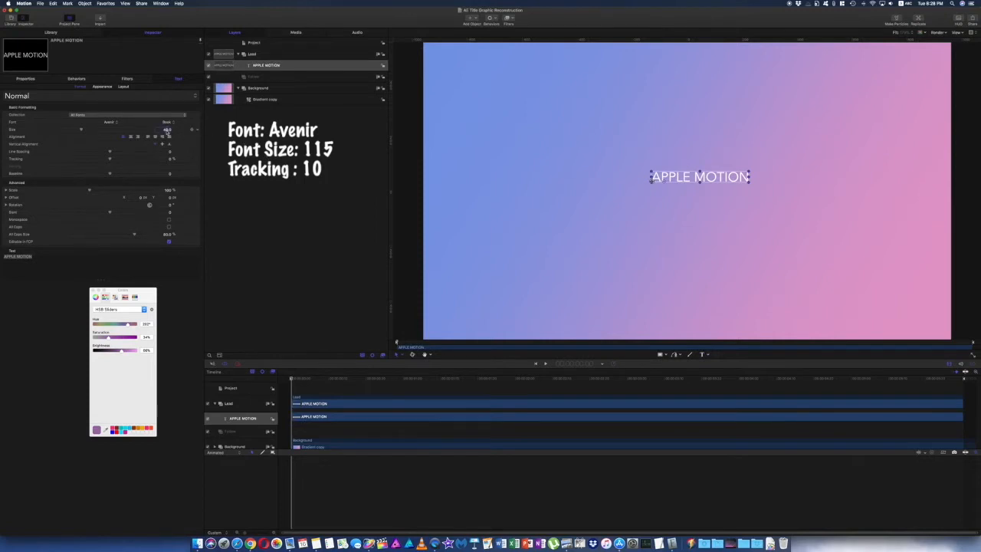
Format the APPLE MOTION text with font size 115, centre alignment and 10% tracking.
{"action": "type", "text": "115"}
{"action": "key", "text": "Return"}
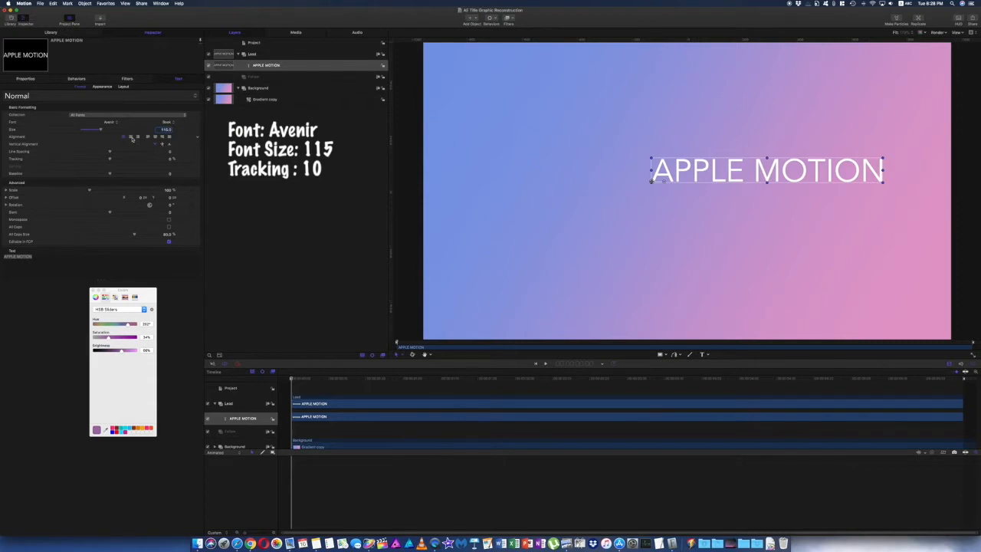
{"action": "left_click", "coordinate": [131, 137]}
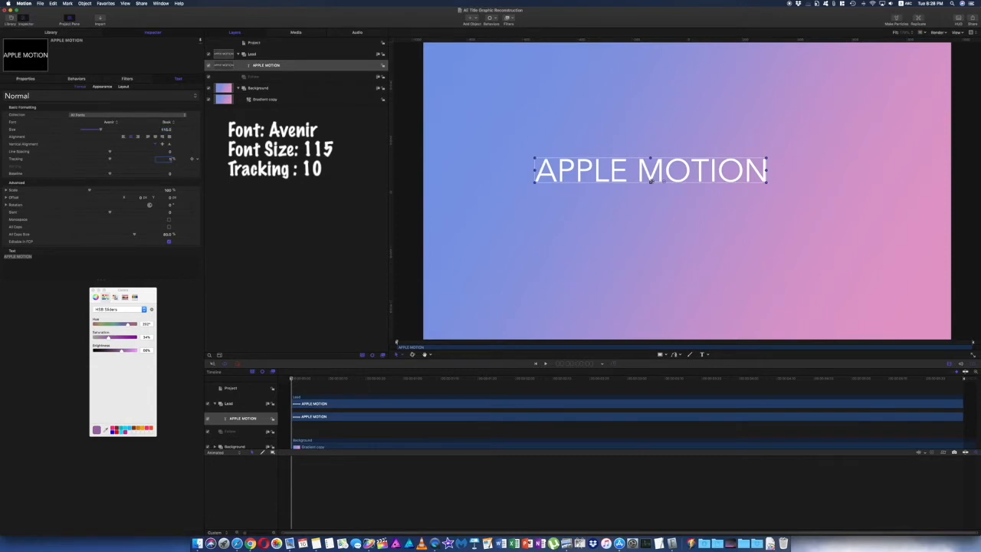
{"action": "key", "text": "Return"}
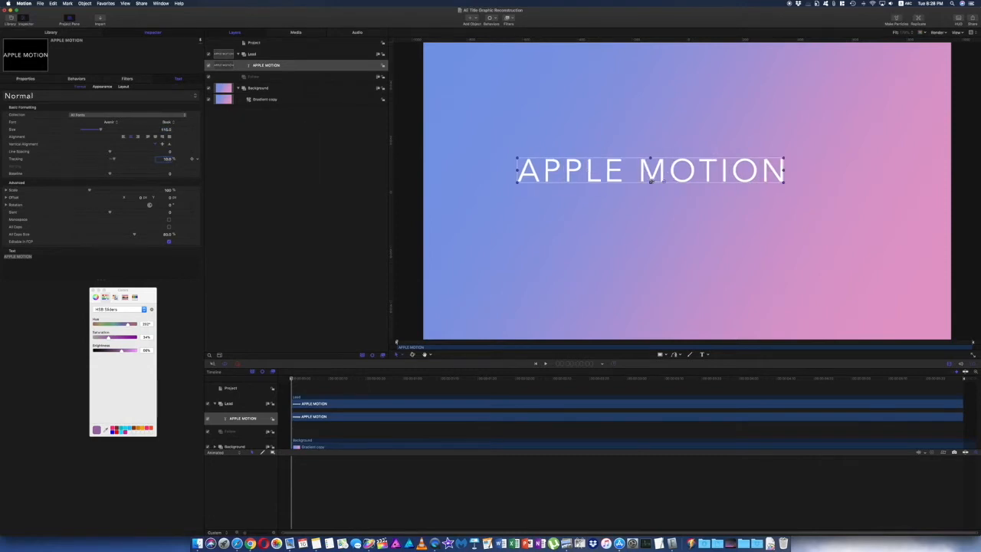
Move the APPLE MOTION text's anchor point to the centre of the text and reset the text's position.
{"action": "right_click", "coordinate": [648, 166]}
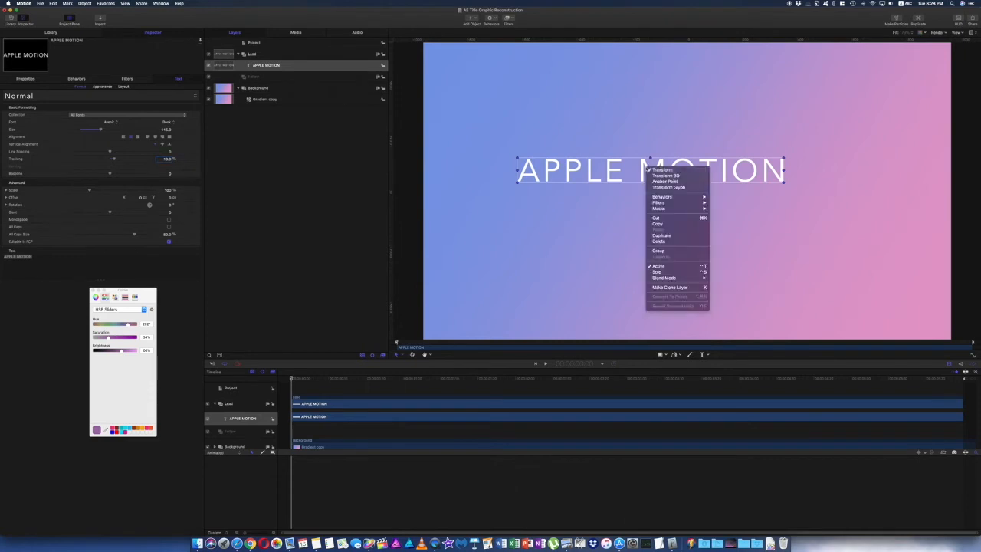
{"action": "left_click", "coordinate": [664, 181]}
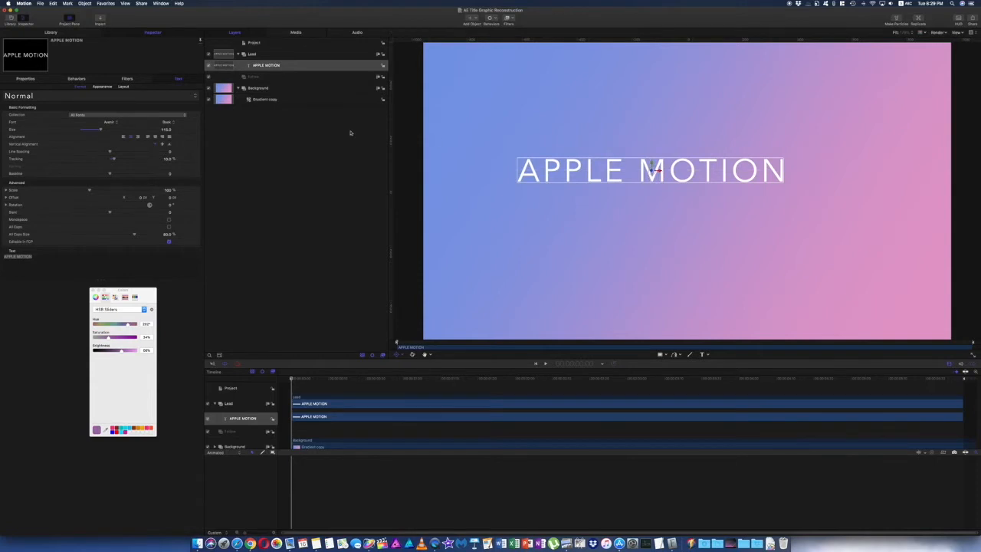
{"action": "left_click", "coordinate": [25, 79]}
{"action": "left_click", "coordinate": [198, 98]}
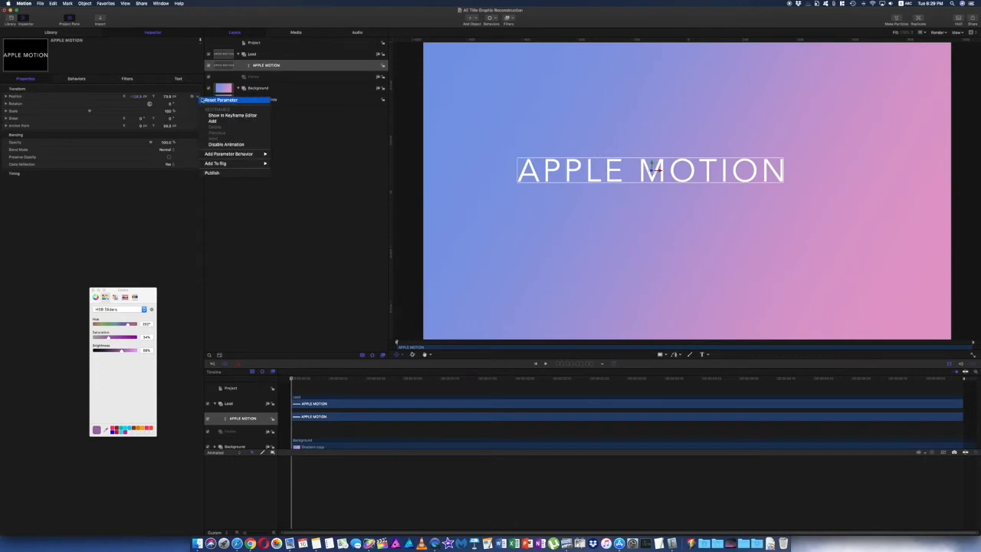
{"action": "left_click", "coordinate": [222, 100]}
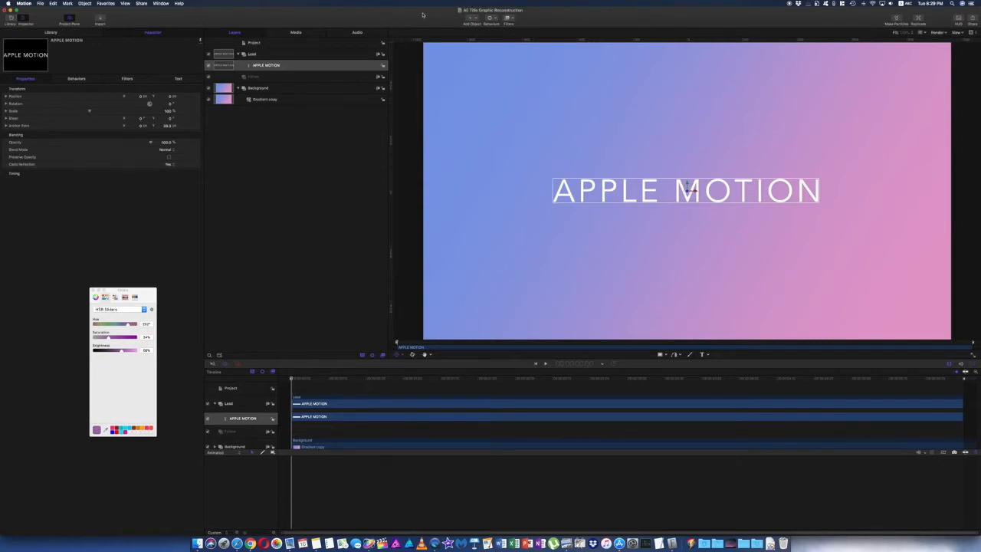
Check that rulers are enabled and place a horizontal guide at Y=0 through the title.
{"action": "left_click", "coordinate": [125, 3]}
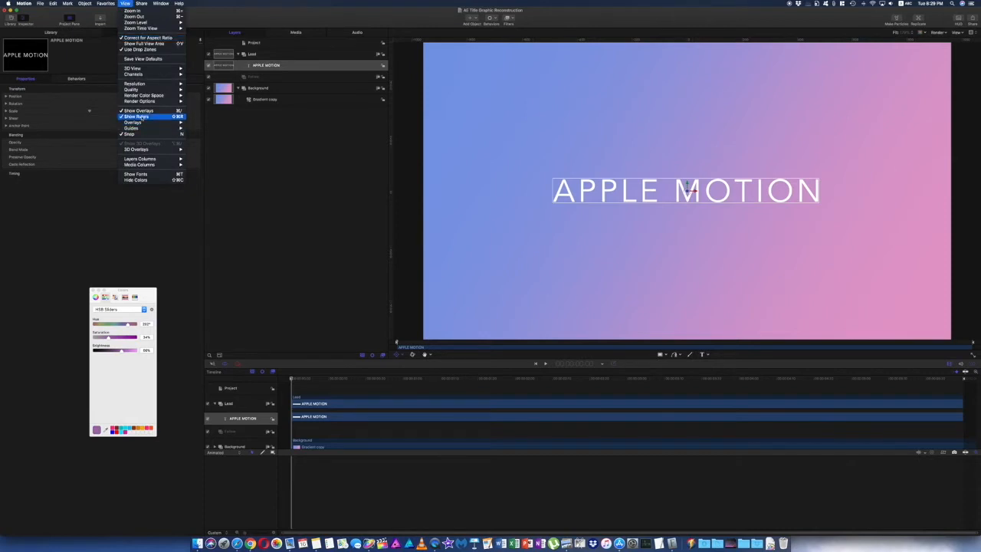
{"action": "left_click", "coordinate": [594, 13]}
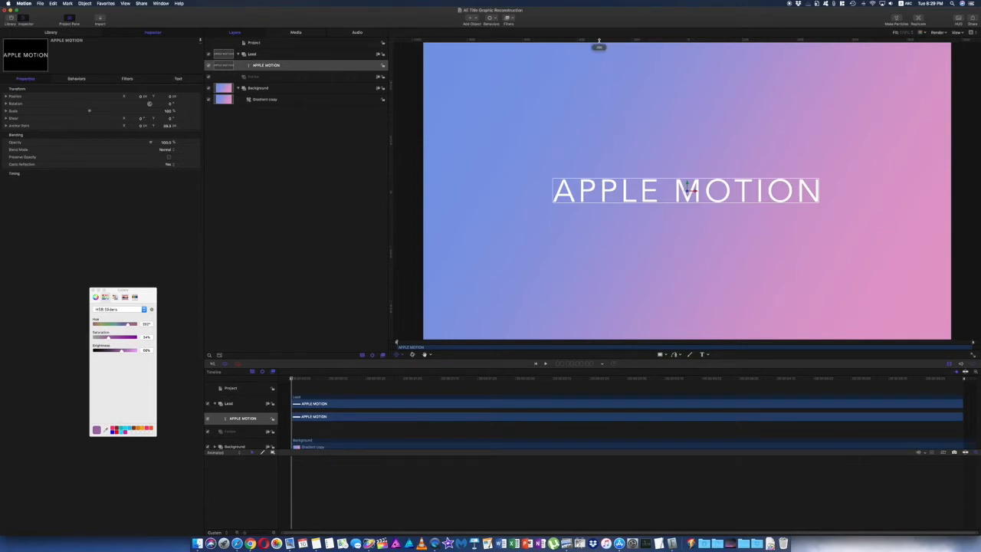
{"action": "left_click_drag", "start_coordinate": [599, 42], "coordinate": [613, 195]}
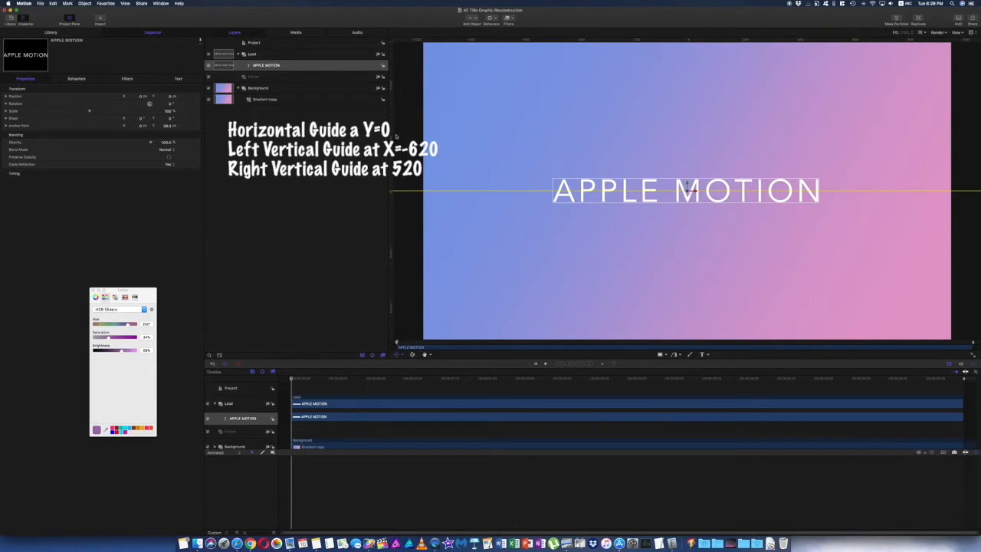
Place one vertical guide at about X=-620 and another just past the final letter of APPLE MOTION.
{"action": "left_click_drag", "start_coordinate": [393, 136], "coordinate": [545, 137]}
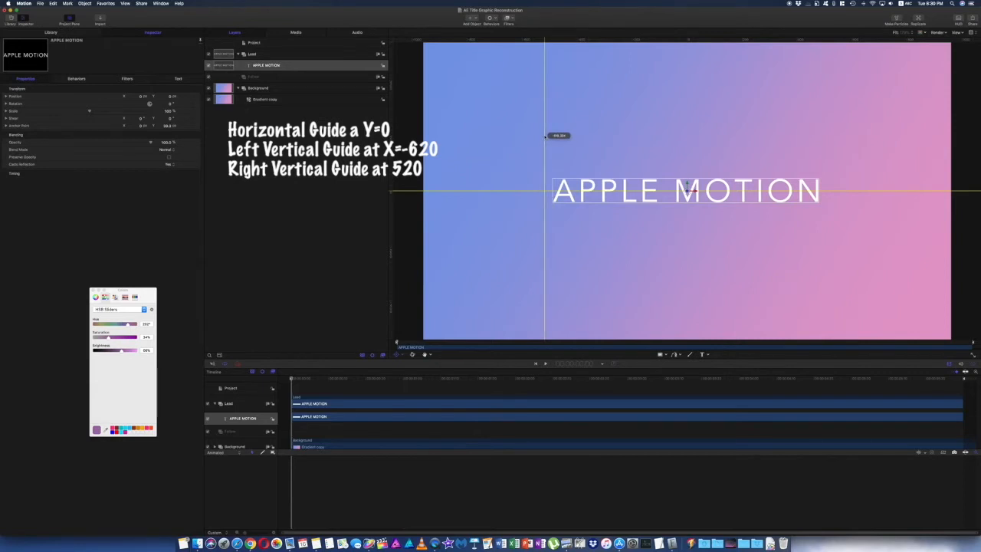
{"action": "left_click_drag", "start_coordinate": [545, 136], "coordinate": [545, 136]}
{"action": "left_click_drag", "start_coordinate": [393, 136], "coordinate": [831, 158]}
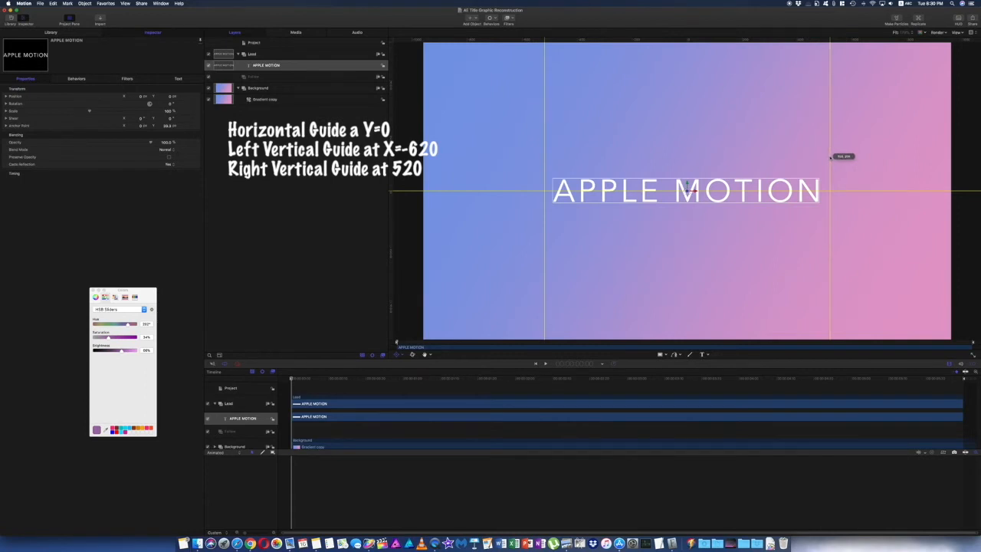
{"action": "mouse_move", "coordinate": [831, 158]}
{"action": "left_mouse_down"}
{"action": "mouse_move", "coordinate": [798, 157]}
{"action": "mouse_move", "coordinate": [826, 158]}
{"action": "left_mouse_up"}
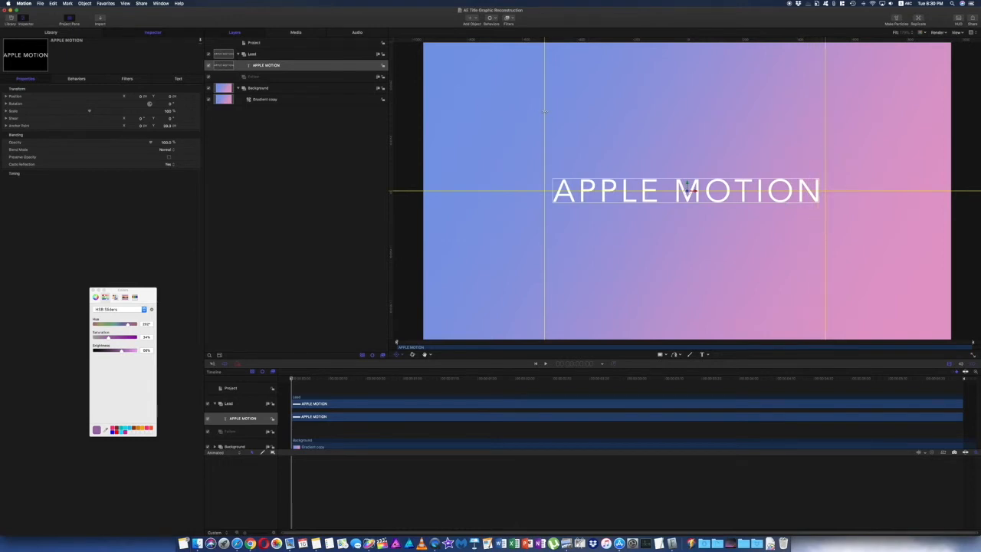
{"action": "left_click_drag", "start_coordinate": [544, 112], "coordinate": [517, 113]}
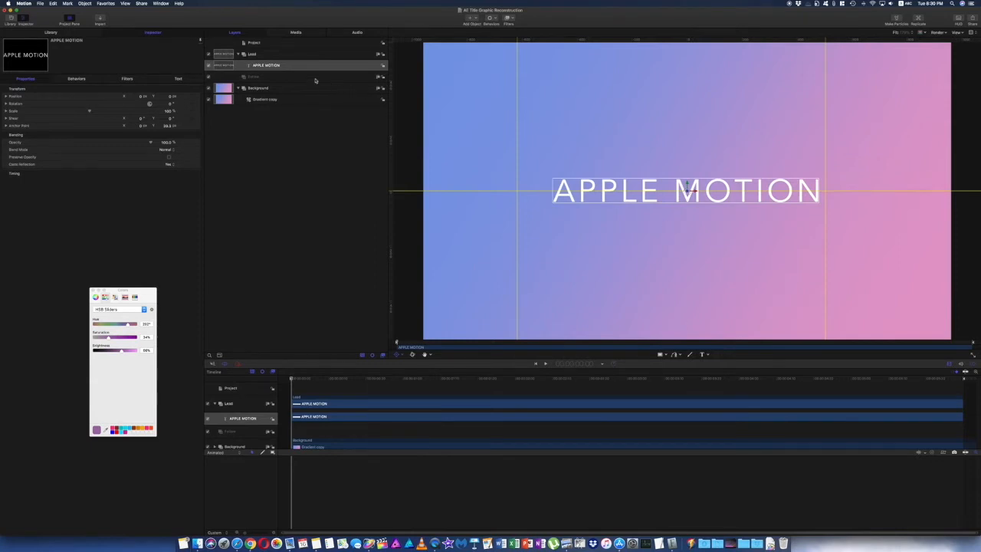
Draw a straight line in the Lead group along the horizontal guide between the two vertical guides, and open its shape settings.
{"action": "left_click", "coordinate": [263, 54]}
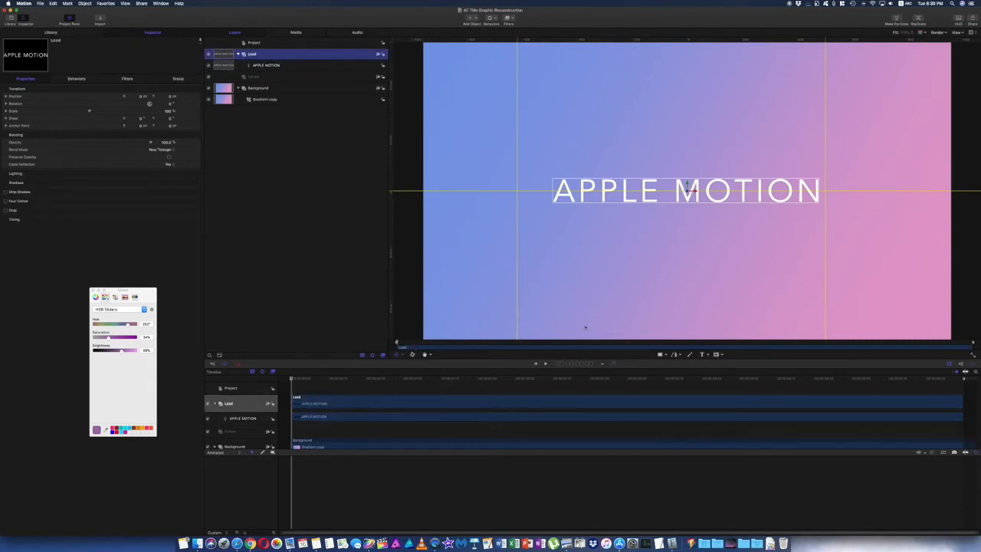
{"action": "left_click", "coordinate": [664, 354]}
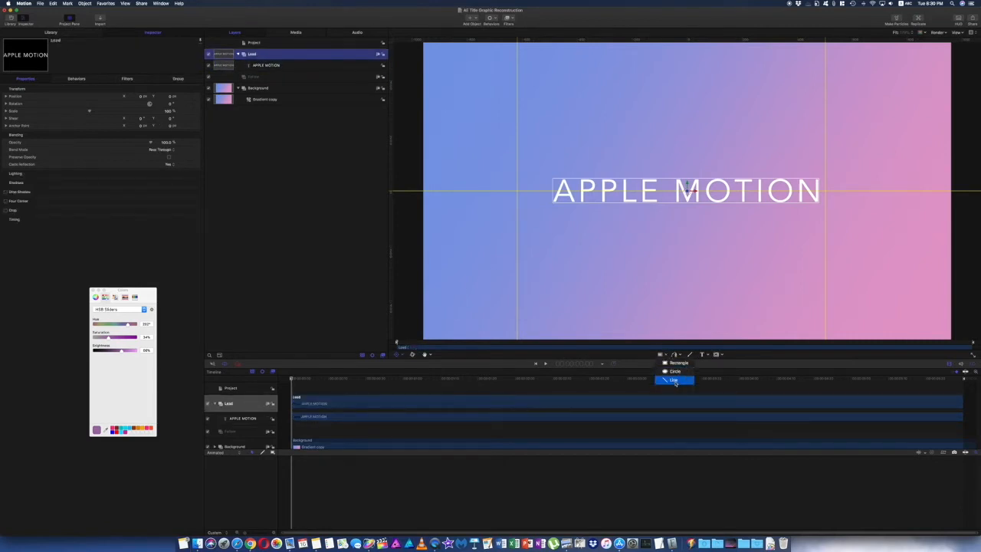
{"action": "left_click", "coordinate": [675, 380]}
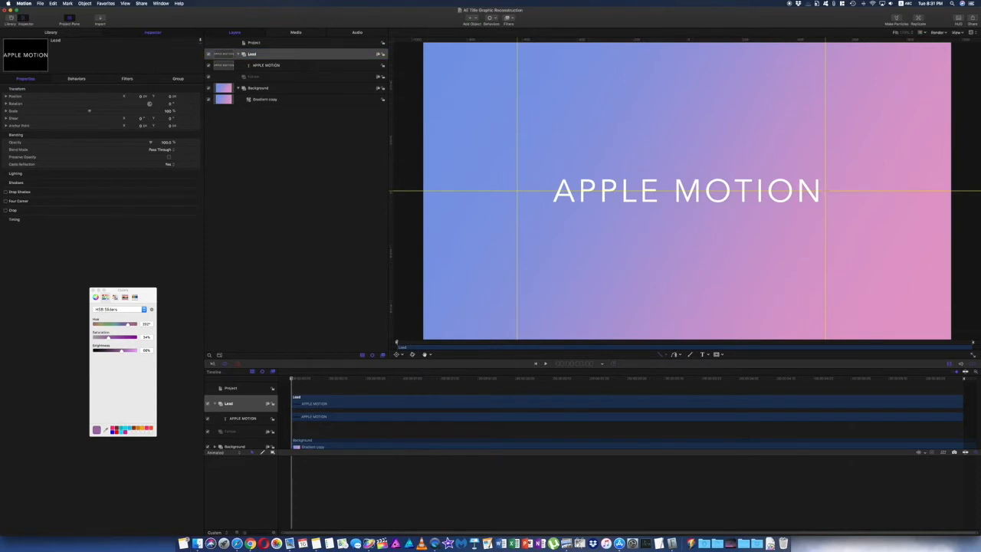
{"action": "key", "text": "super+v"}
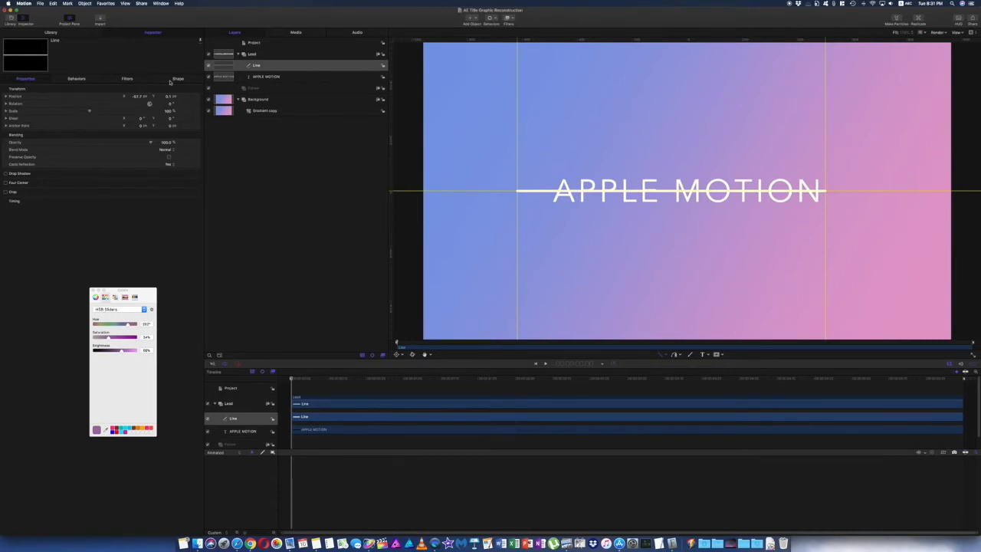
{"action": "left_click", "coordinate": [175, 79]}
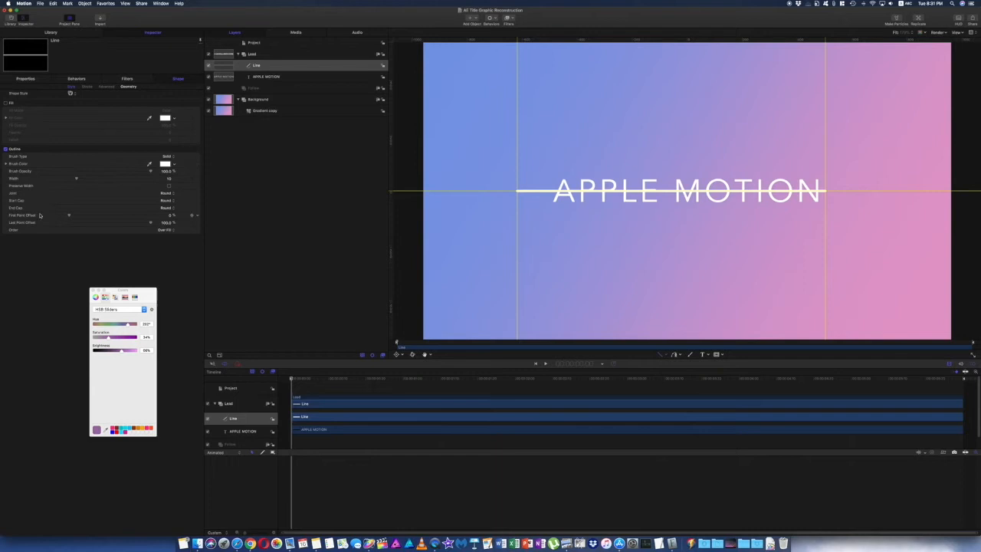
Set both the start cap and the end cap of the line's outline to None.
{"action": "left_click", "coordinate": [172, 201]}
{"action": "left_click", "coordinate": [166, 189]}
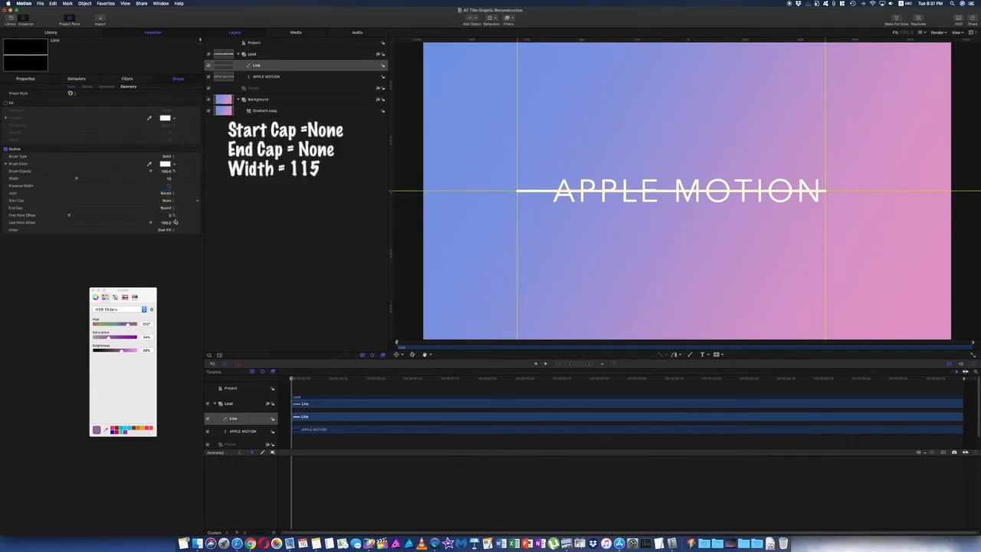
{"action": "left_click", "coordinate": [175, 209]}
{"action": "left_click", "coordinate": [173, 198]}
Colour the line's outline with the saved pink swatch and set its width to 115.
{"action": "left_click", "coordinate": [165, 165]}
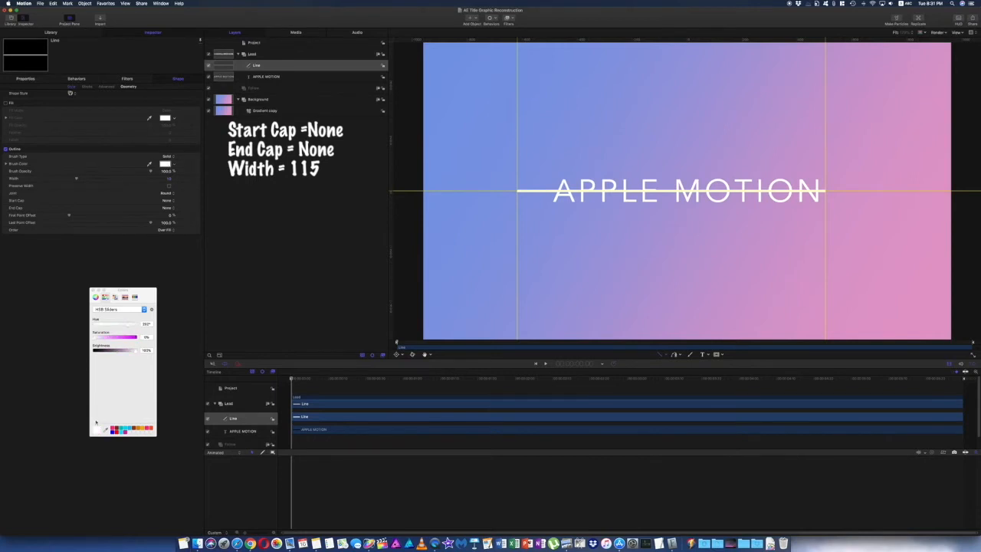
{"action": "left_click", "coordinate": [124, 432]}
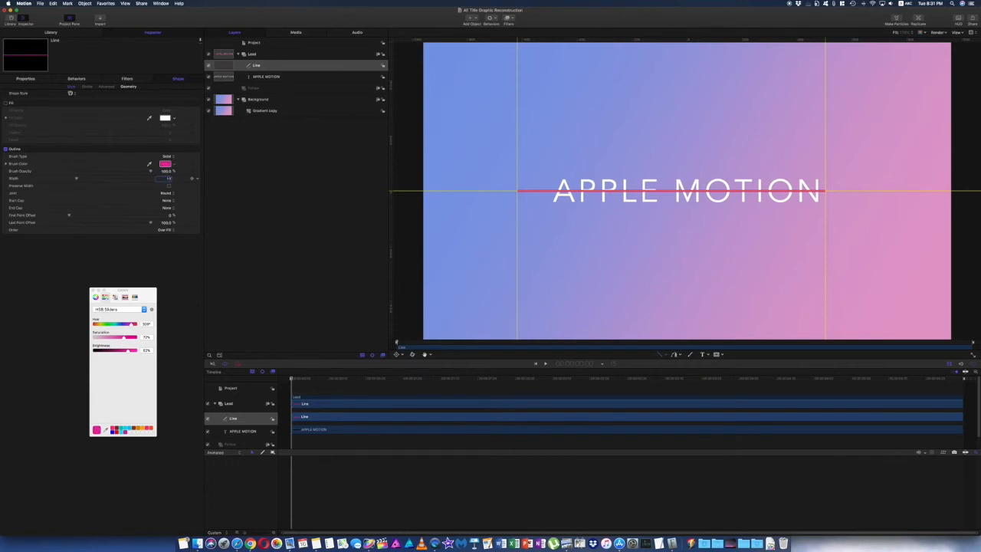
{"action": "key", "text": "Return"}
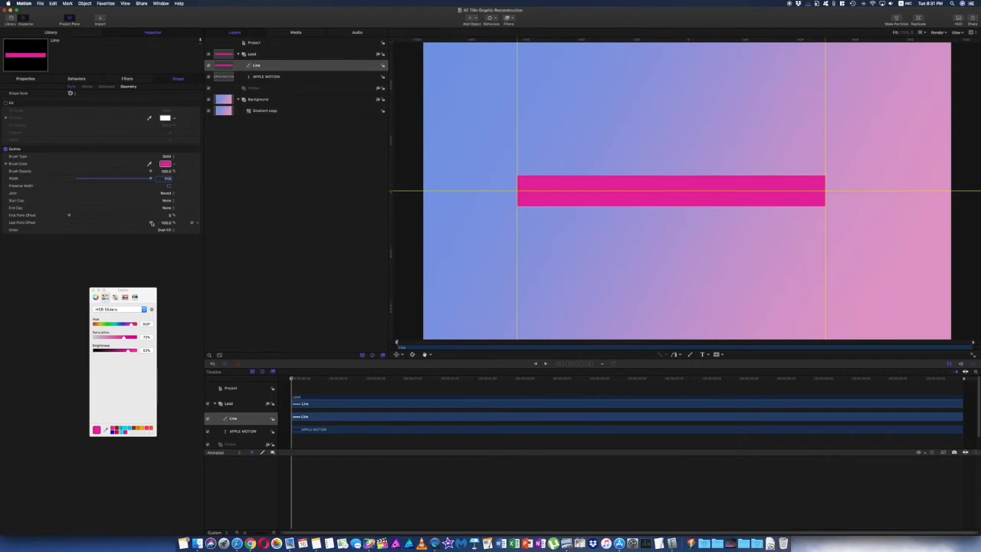
Keyframe the line's Last Point Offset from 0% at frame 5 to 100% at 1:00.
{"action": "mouse_move", "coordinate": [152, 223]}
{"action": "left_mouse_down"}
{"action": "mouse_move", "coordinate": [67, 220]}
{"action": "mouse_move", "coordinate": [189, 228]}
{"action": "left_mouse_up"}
{"action": "left_click_drag", "start_coordinate": [291, 380], "coordinate": [310, 380]}
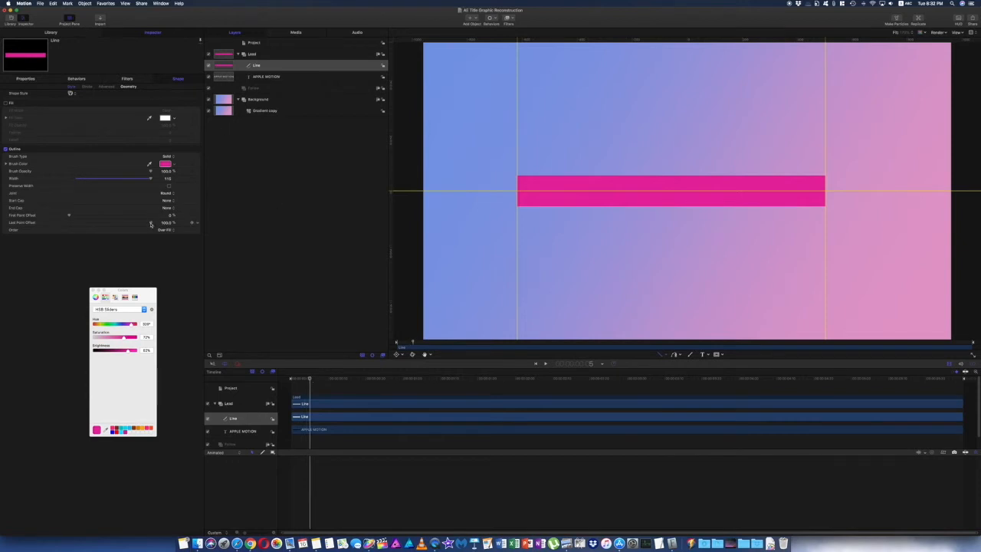
{"action": "left_click_drag", "start_coordinate": [142, 223], "coordinate": [55, 223]}
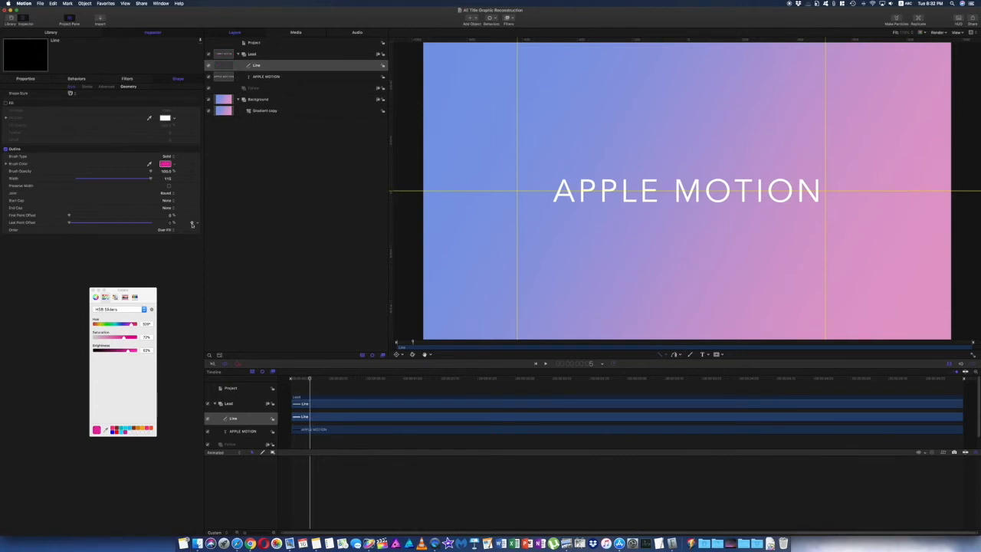
{"action": "left_click", "coordinate": [192, 224]}
{"action": "mouse_move", "coordinate": [310, 380]}
{"action": "left_mouse_down"}
{"action": "mouse_move", "coordinate": [434, 381]}
{"action": "mouse_move", "coordinate": [404, 391]}
{"action": "left_mouse_up"}
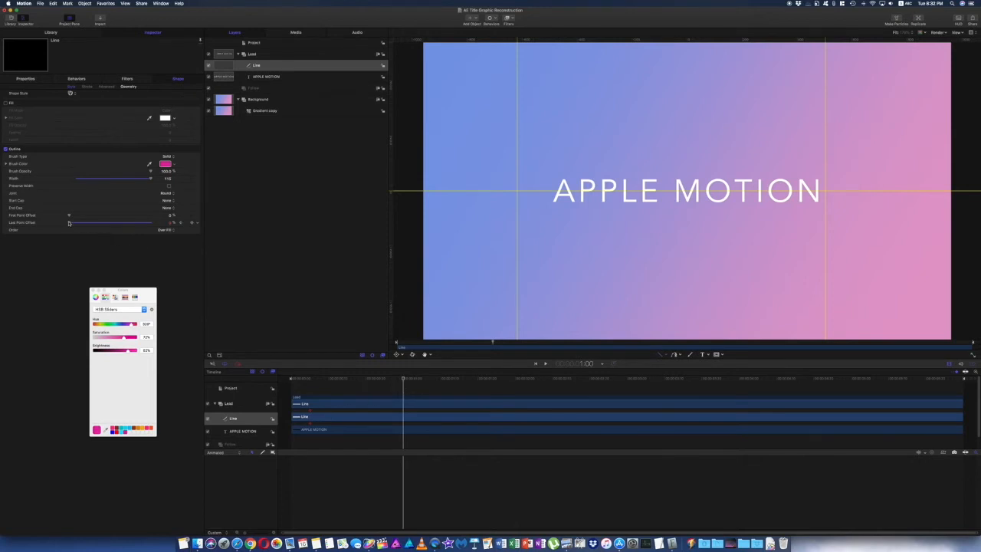
{"action": "left_click_drag", "start_coordinate": [69, 223], "coordinate": [153, 227]}
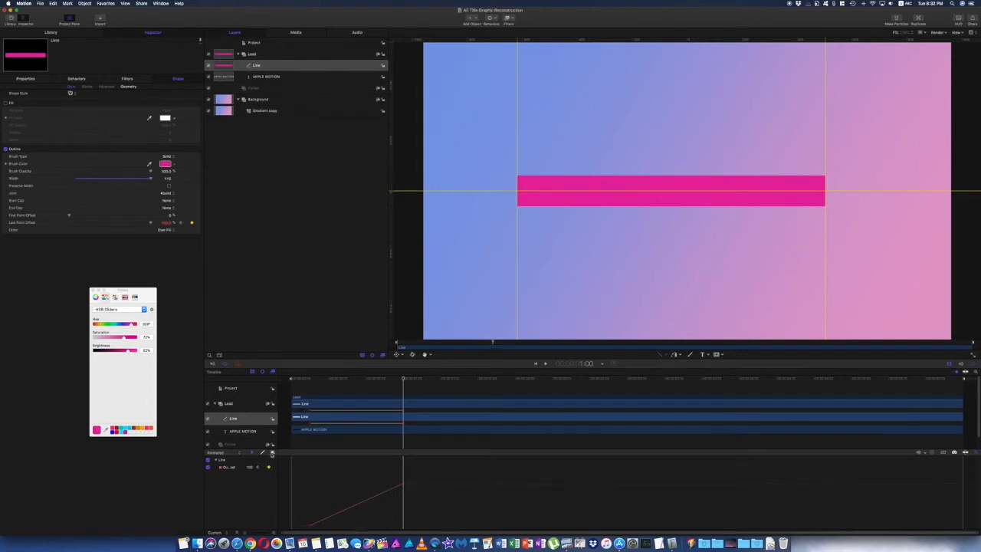
Apply Ease Both to the two Last Point Offset keyframes and scrub the end of the line's animation to check it.
{"action": "left_click_drag", "start_coordinate": [299, 463], "coordinate": [422, 528]}
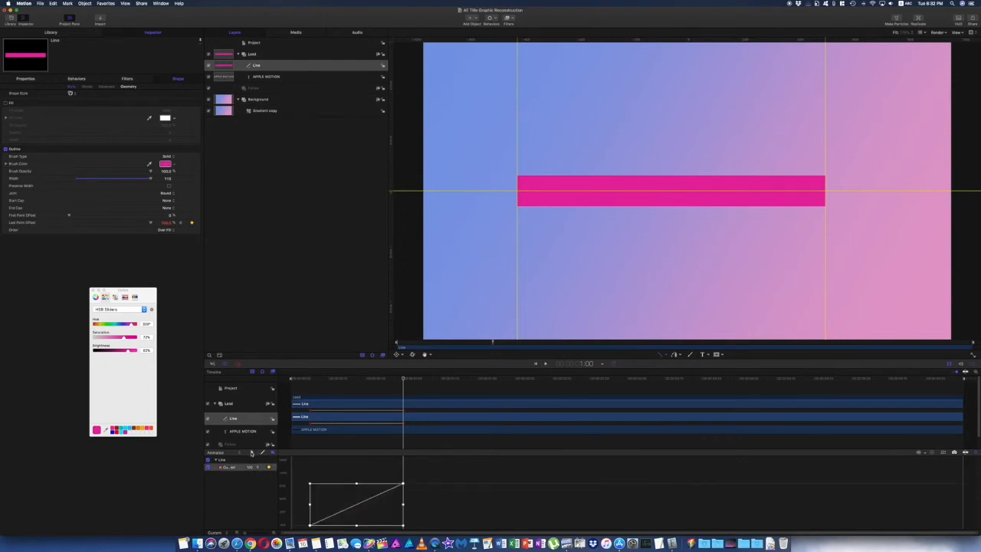
{"action": "left_click", "coordinate": [381, 492]}
{"action": "right_click", "coordinate": [403, 485]}
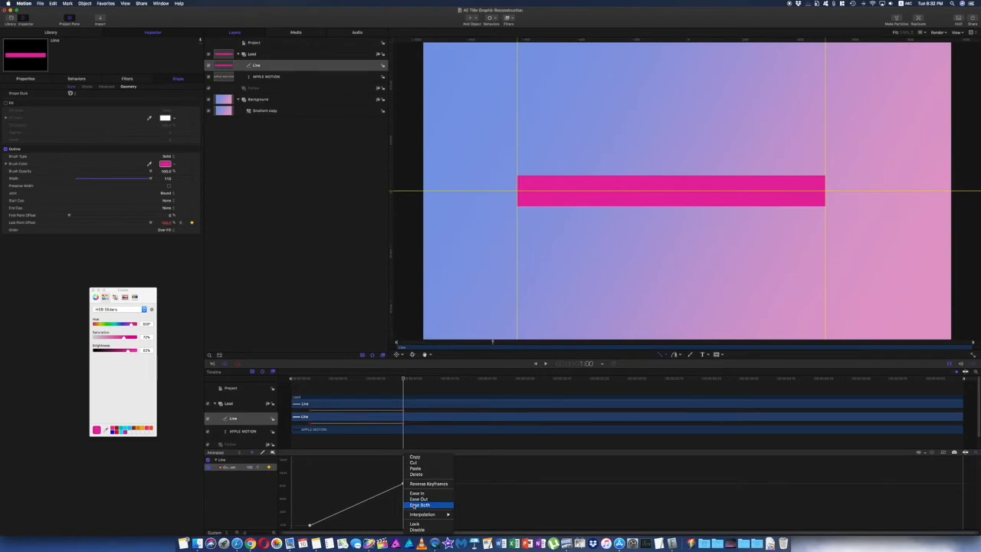
{"action": "left_click", "coordinate": [414, 505]}
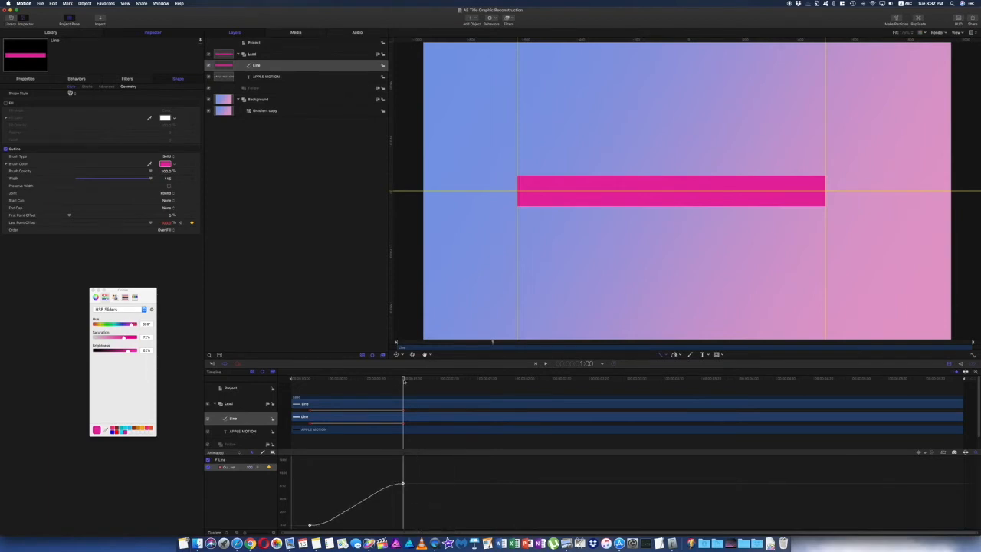
{"action": "left_click_drag", "start_coordinate": [404, 381], "coordinate": [377, 381]}
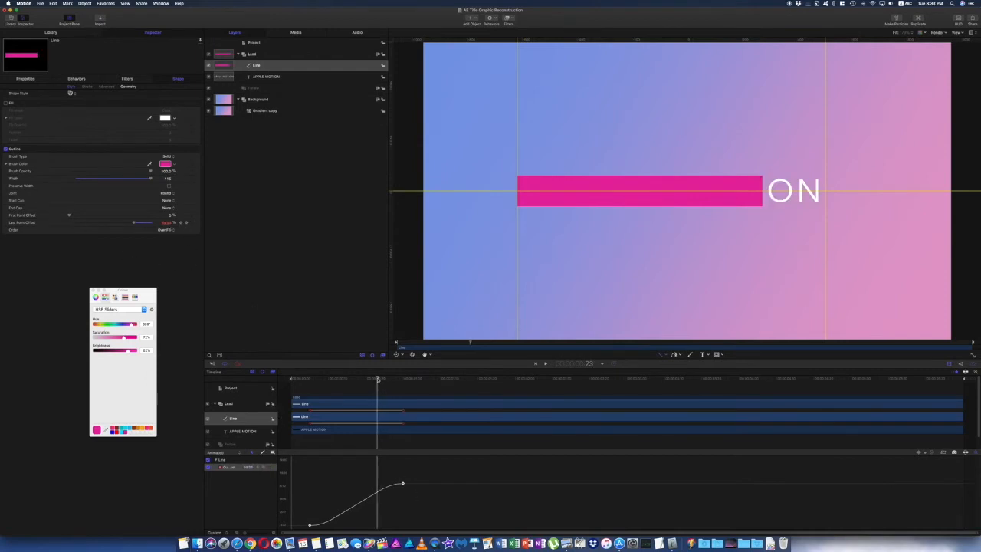
{"action": "left_click_drag", "start_coordinate": [377, 381], "coordinate": [404, 381]}
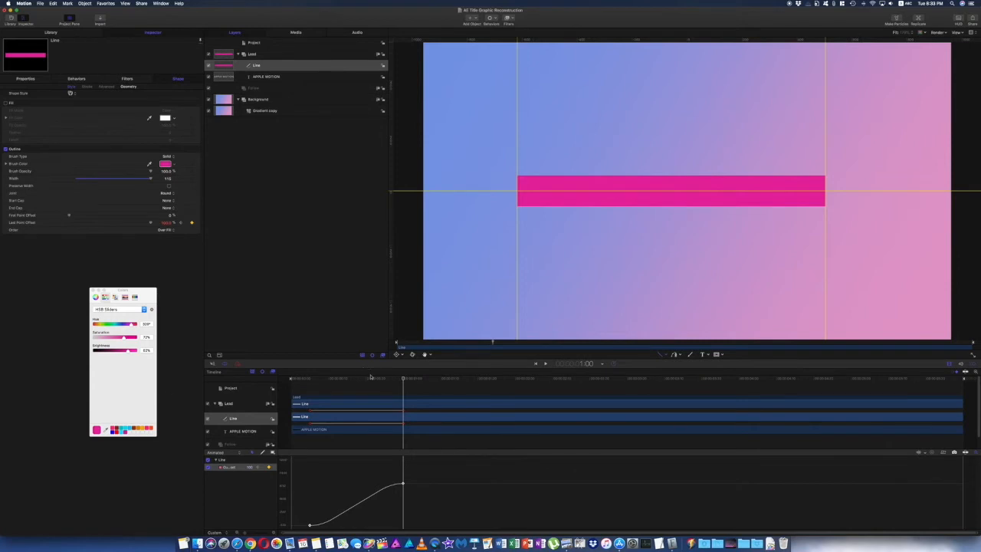
Place the playhead at frame 8 and copy both Last Point Offset keyframes.
{"action": "left_click_drag", "start_coordinate": [369, 380], "coordinate": [321, 380]}
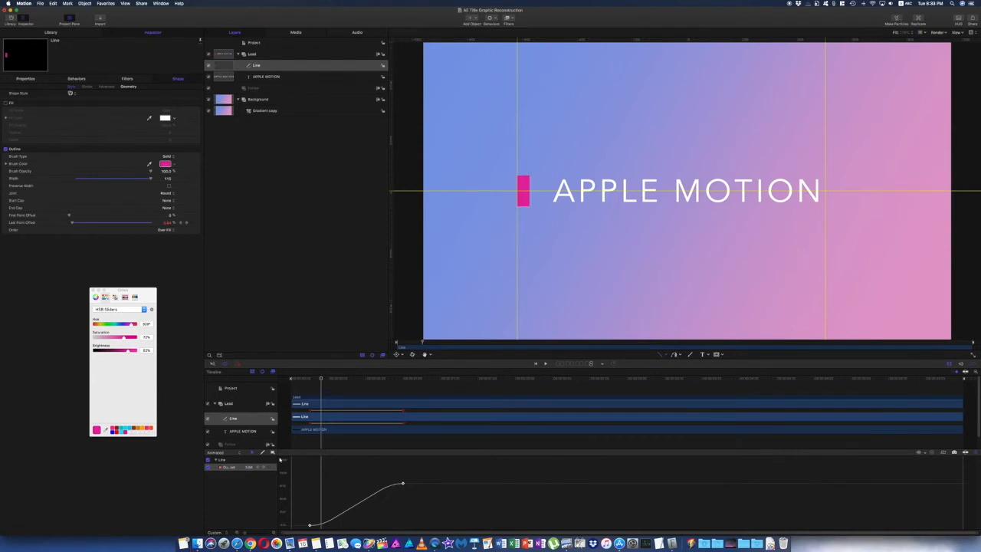
{"action": "left_click", "coordinate": [300, 468]}
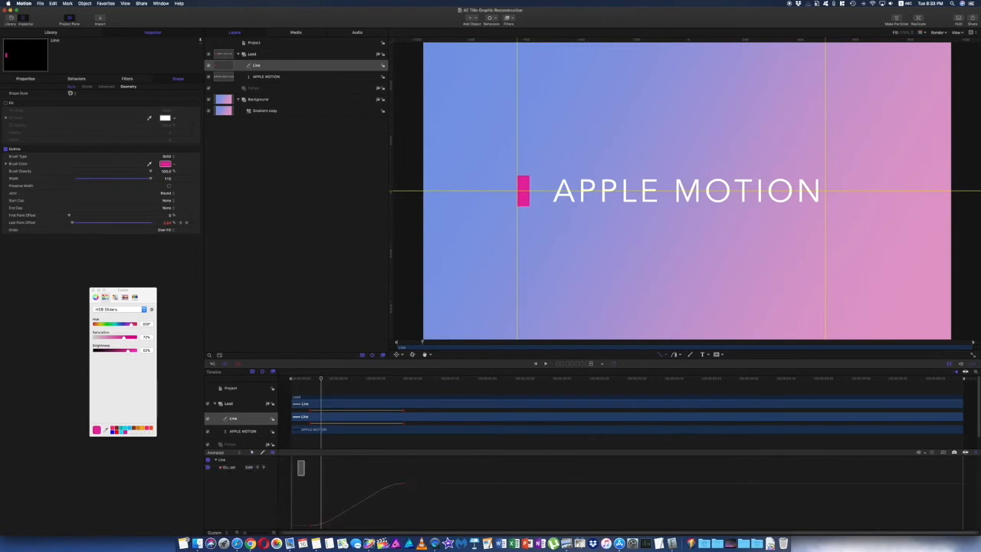
{"action": "left_click_drag", "start_coordinate": [300, 467], "coordinate": [428, 532]}
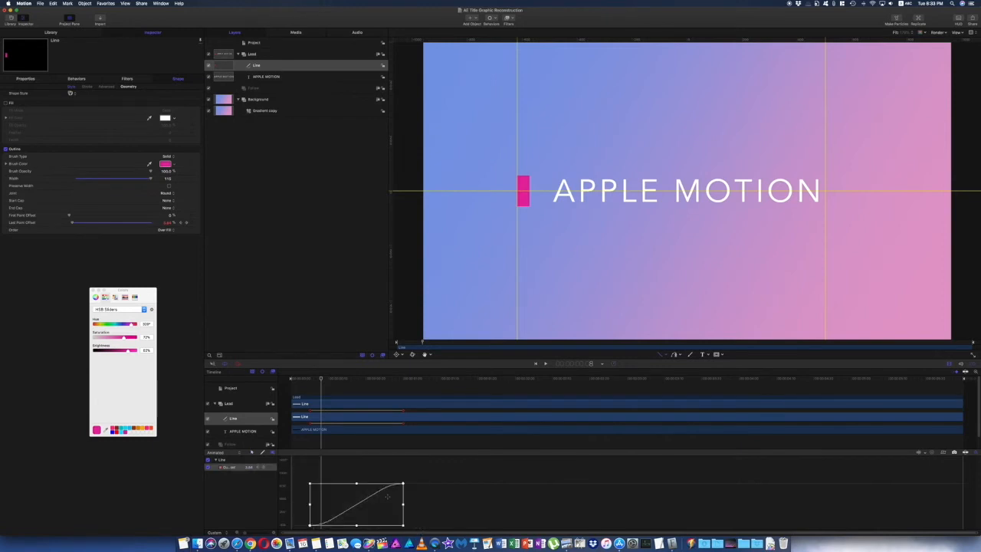
{"action": "right_click", "coordinate": [397, 487]}
{"action": "left_click", "coordinate": [401, 487]}
List all of the line's parameters in the keyframe editor, widen the parameter names, and select Outline First Point Offset.
{"action": "right_click", "coordinate": [33, 216]}
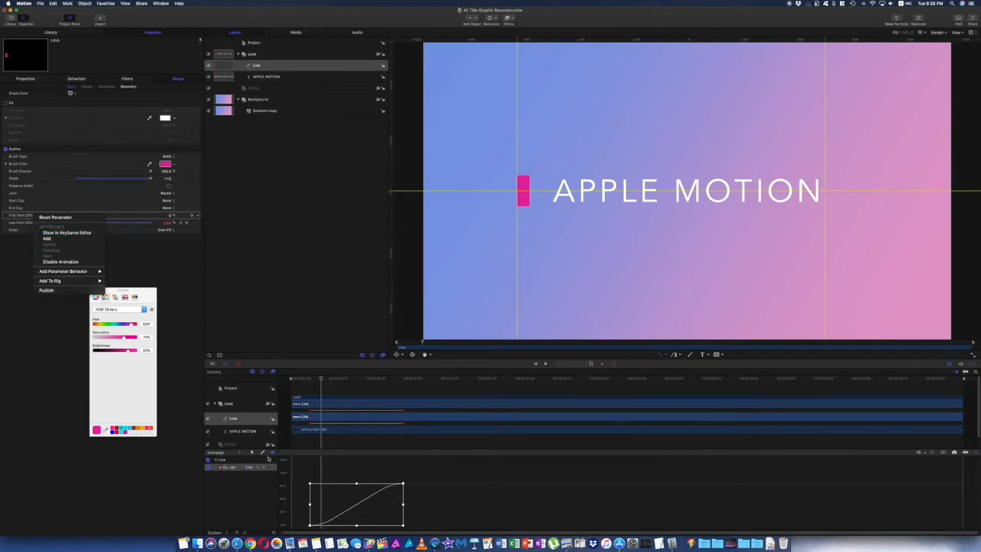
{"action": "key", "text": "Escape"}
{"action": "left_click", "coordinate": [217, 460]}
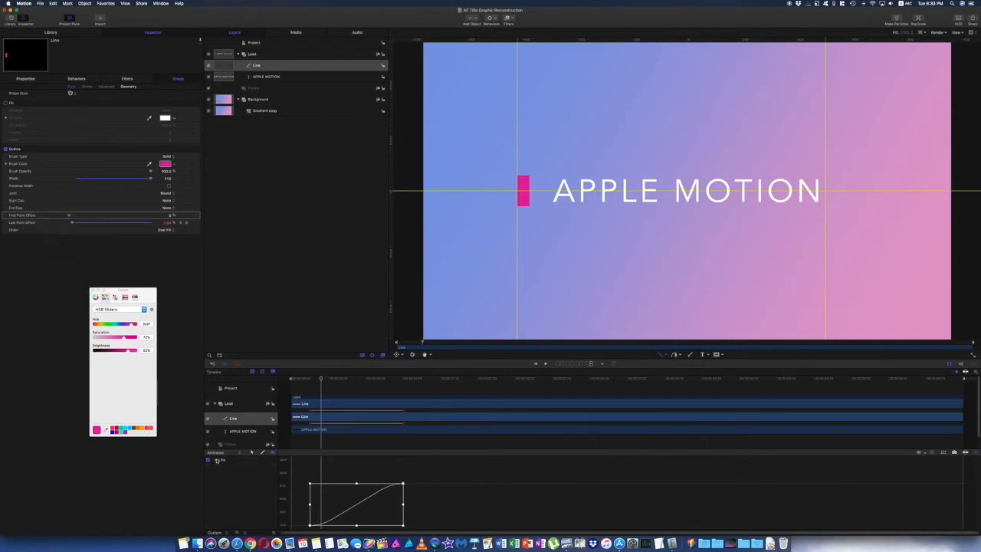
{"action": "left_click", "coordinate": [241, 454]}
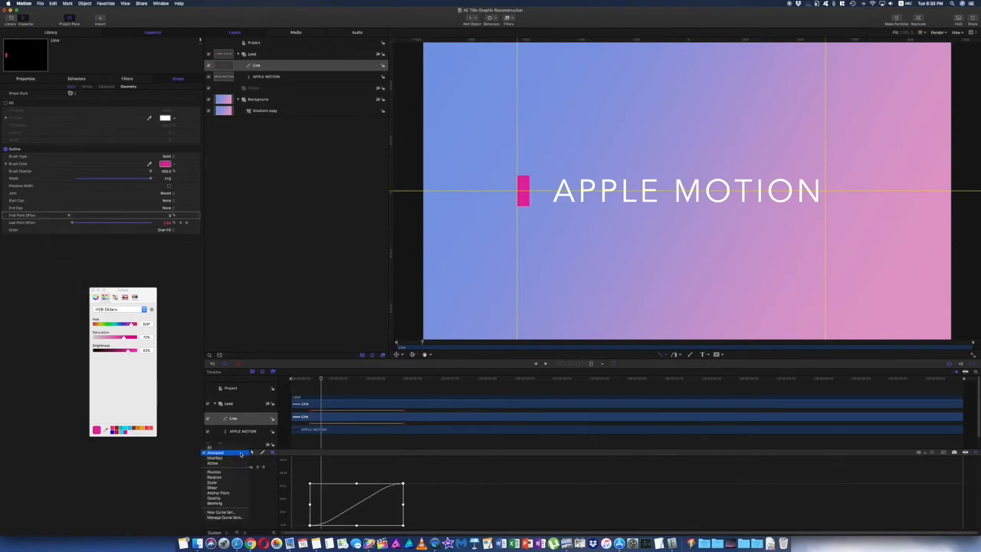
{"action": "left_click", "coordinate": [235, 448]}
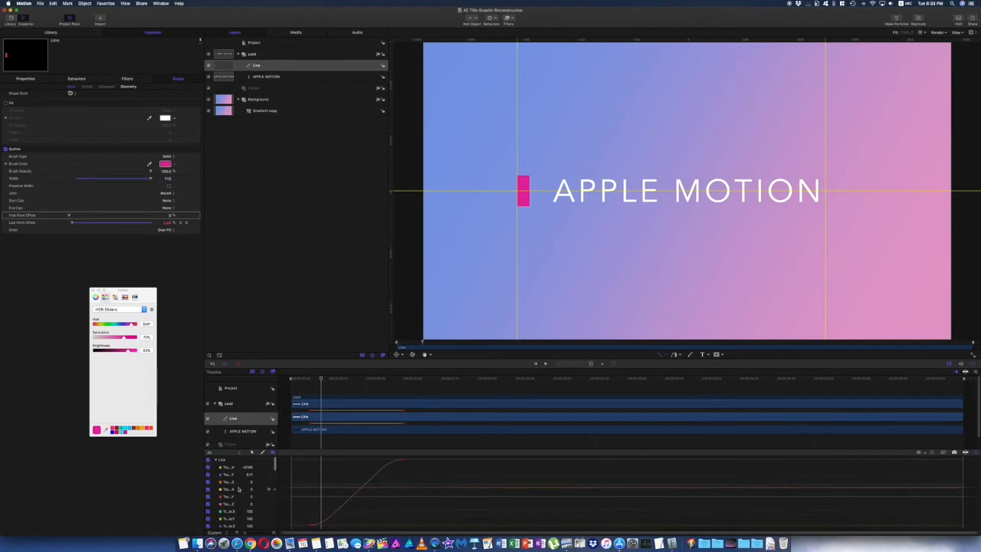
{"action": "scroll", "coordinate": [238, 488], "scroll_direction": "down", "scroll_amount": 10}
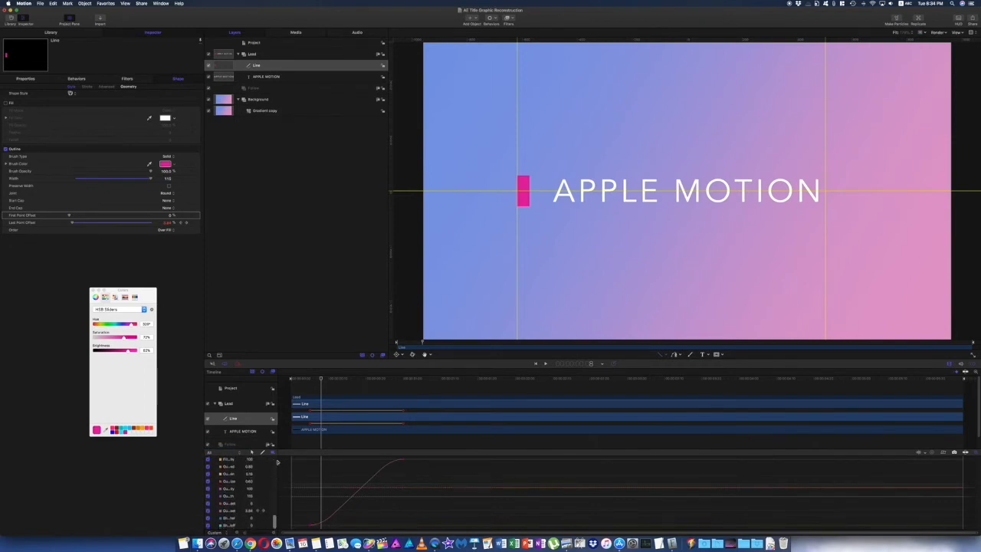
{"action": "left_click_drag", "start_coordinate": [277, 462], "coordinate": [319, 466]}
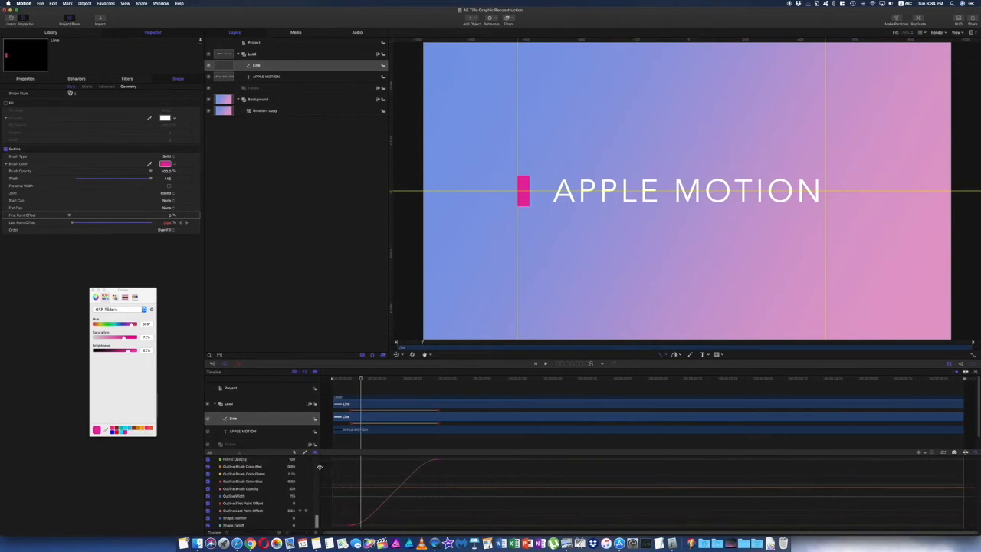
{"action": "left_click", "coordinate": [253, 503]}
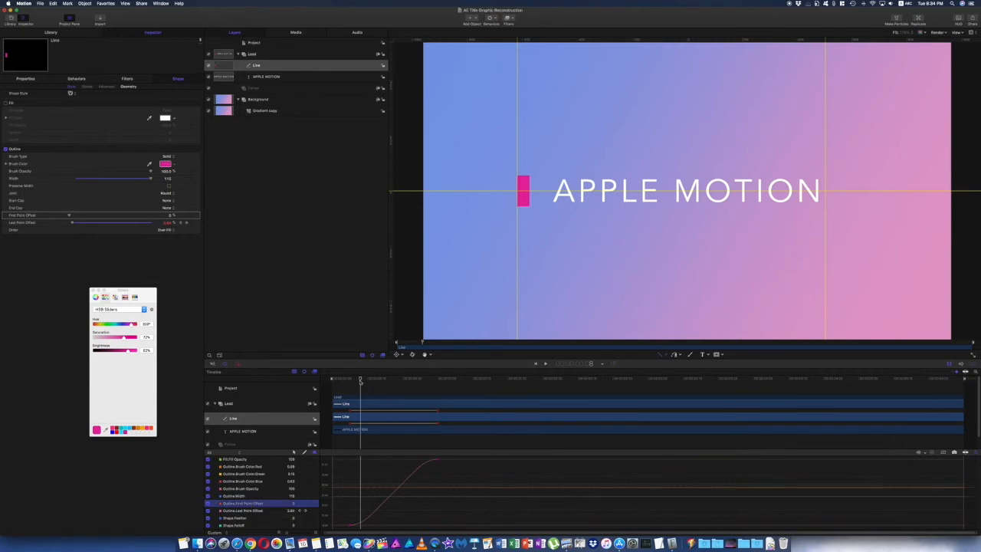
Paste the copied keyframes into First Point Offset at frame 8 and scrub to frame 18 to check the moving block.
{"action": "key", "text": "super+z"}
{"action": "key", "text": "super+z"}
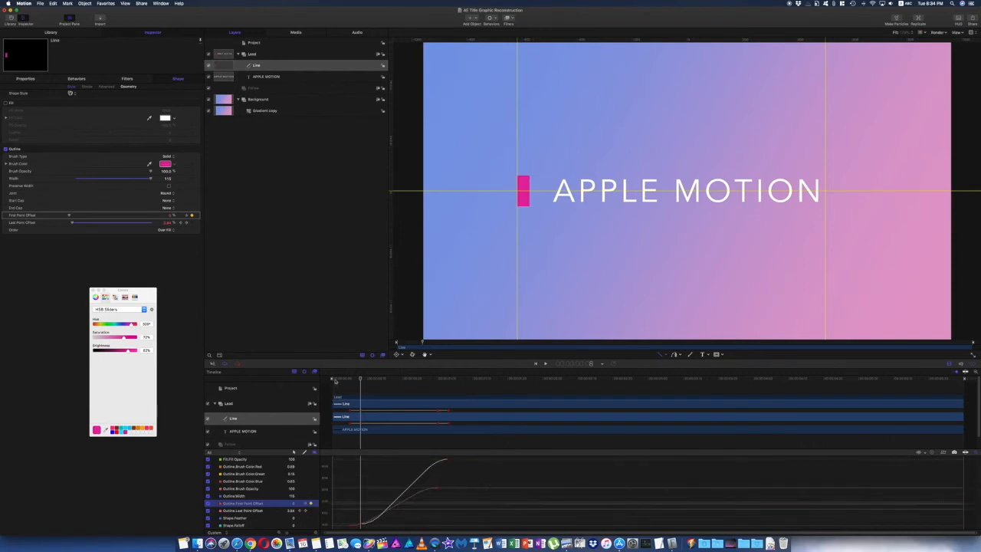
{"action": "left_click_drag", "start_coordinate": [361, 379], "coordinate": [395, 381]}
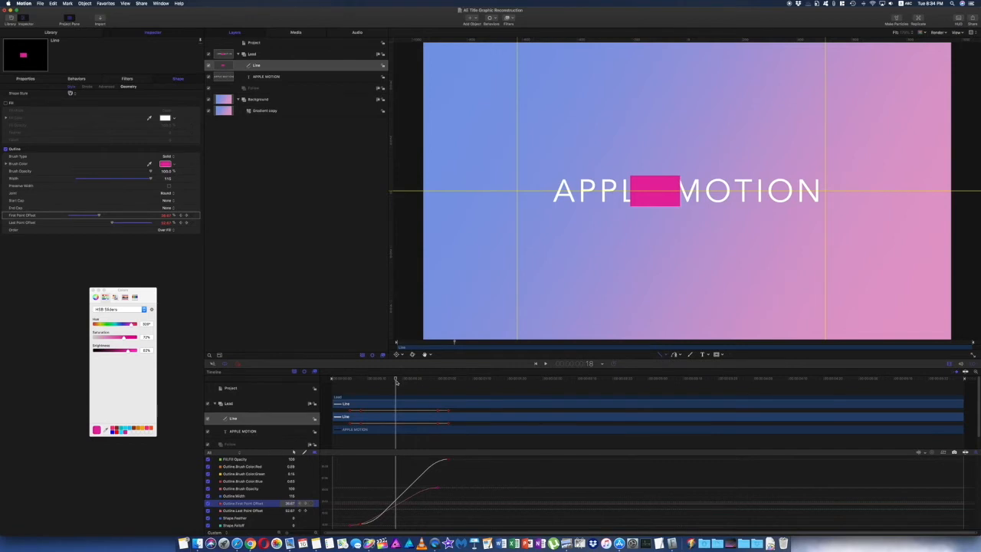
Rename the line in the Lead group as Lead Pink.
{"action": "left_click", "coordinate": [259, 55]}
{"action": "left_click", "coordinate": [267, 67]}
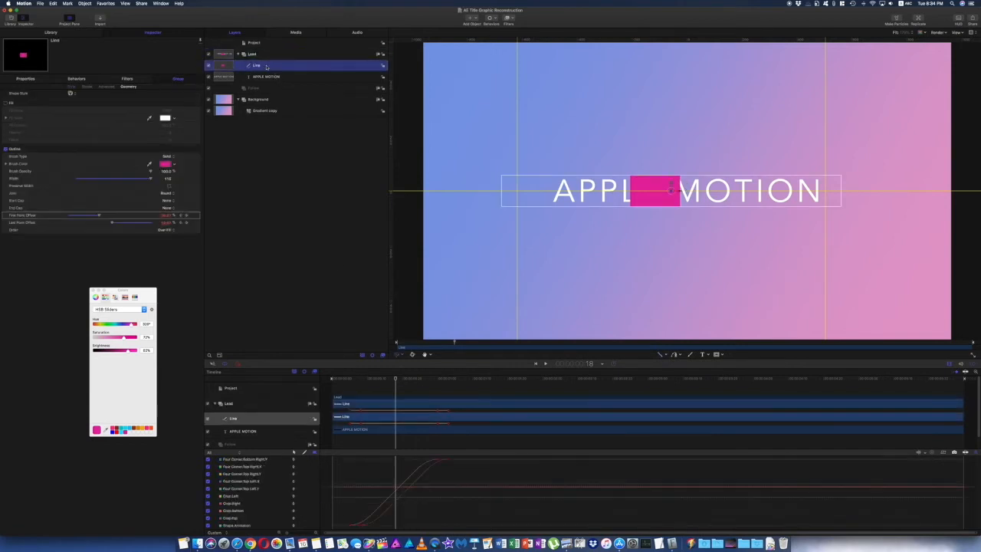
{"action": "left_click", "coordinate": [260, 65]}
{"action": "key", "text": "BackSpace"}
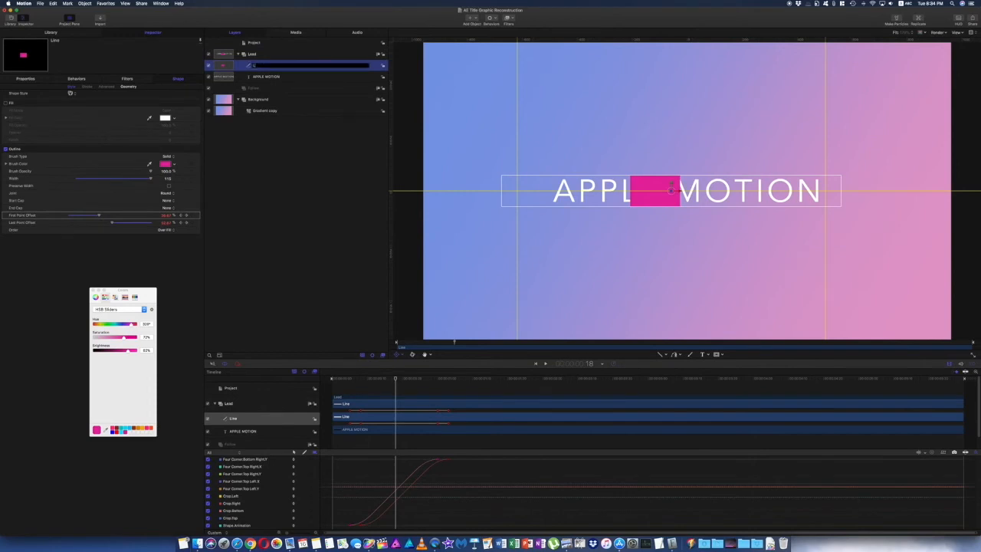
{"action": "key", "text": "Return"}
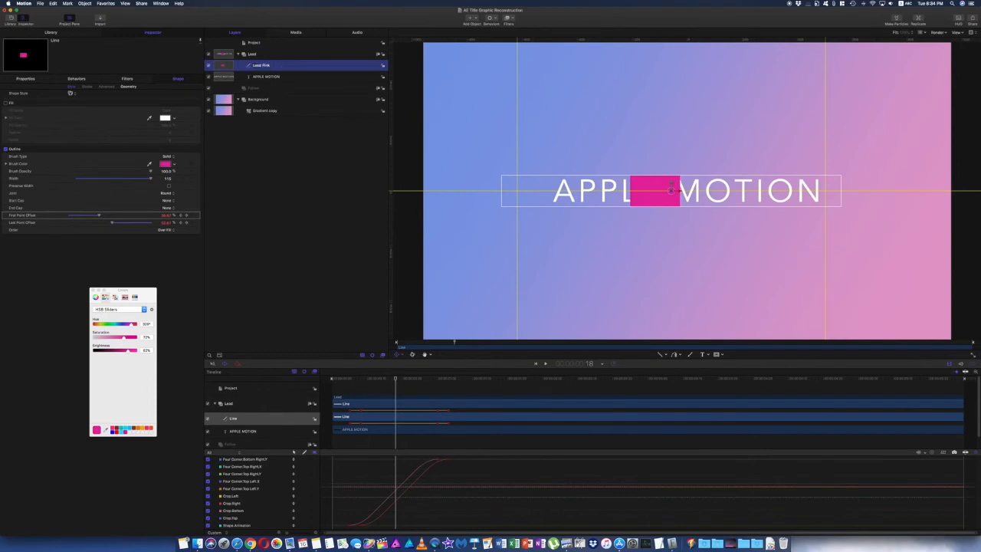
Duplicate Lead Pink, name the copy Lead White and change its outline colour to White.
{"action": "key", "text": "super+d"}
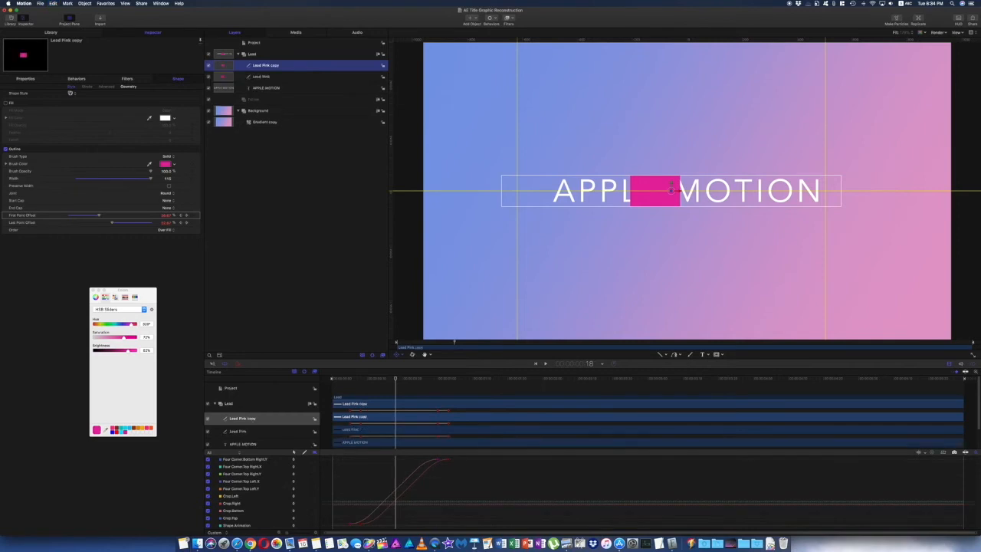
{"action": "double_click", "coordinate": [273, 67]}
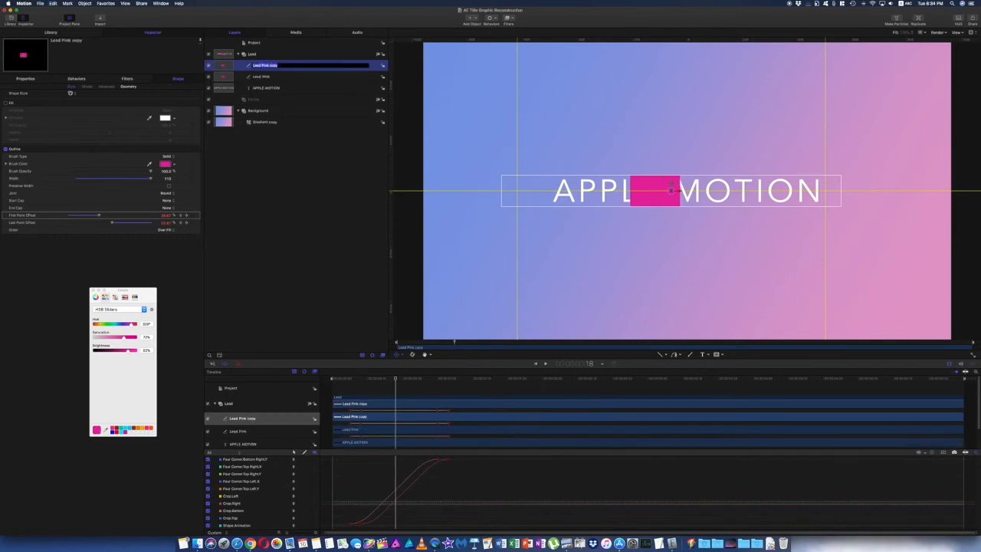
{"action": "type", "text": "Lead White"}
{"action": "key", "text": "Return"}
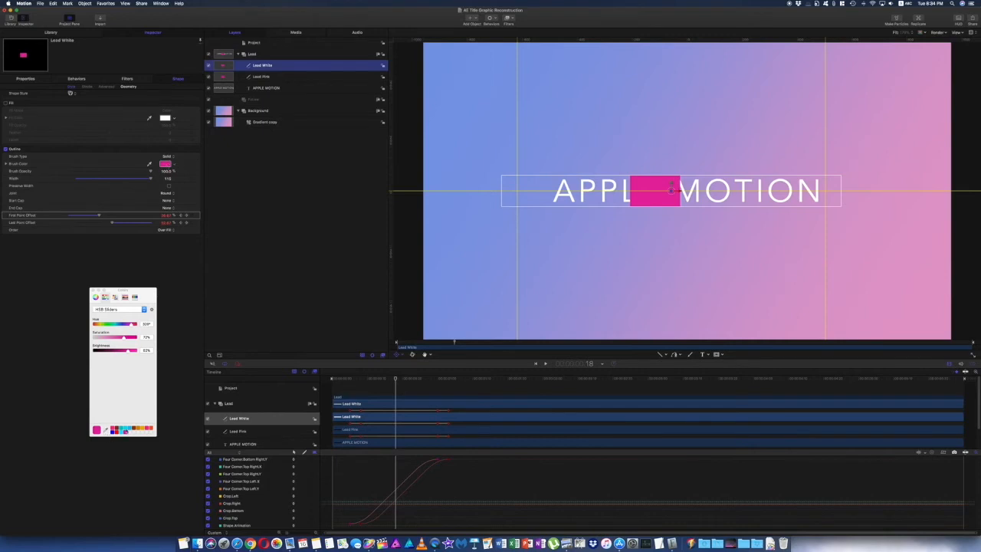
{"action": "left_click", "coordinate": [114, 298]}
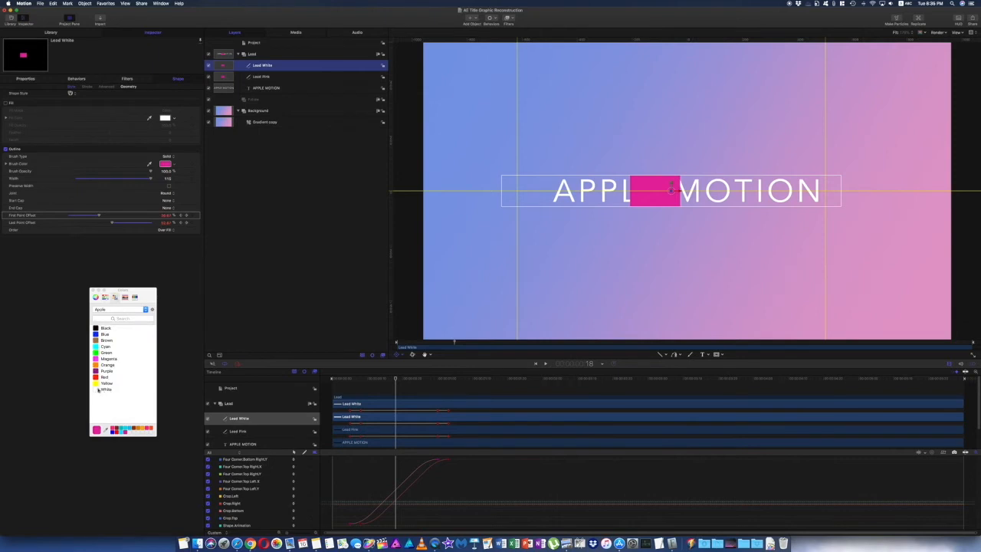
{"action": "left_click", "coordinate": [116, 388]}
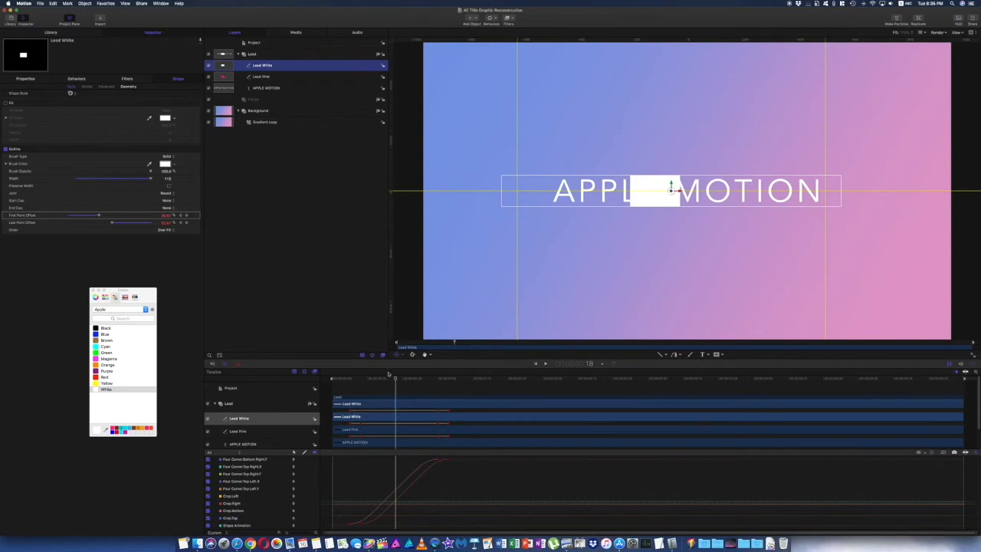
Shift all Lead White keyframes three frames later, so that the first one falls on frame 8.
{"action": "left_click_drag", "start_coordinate": [396, 379], "coordinate": [360, 379]}
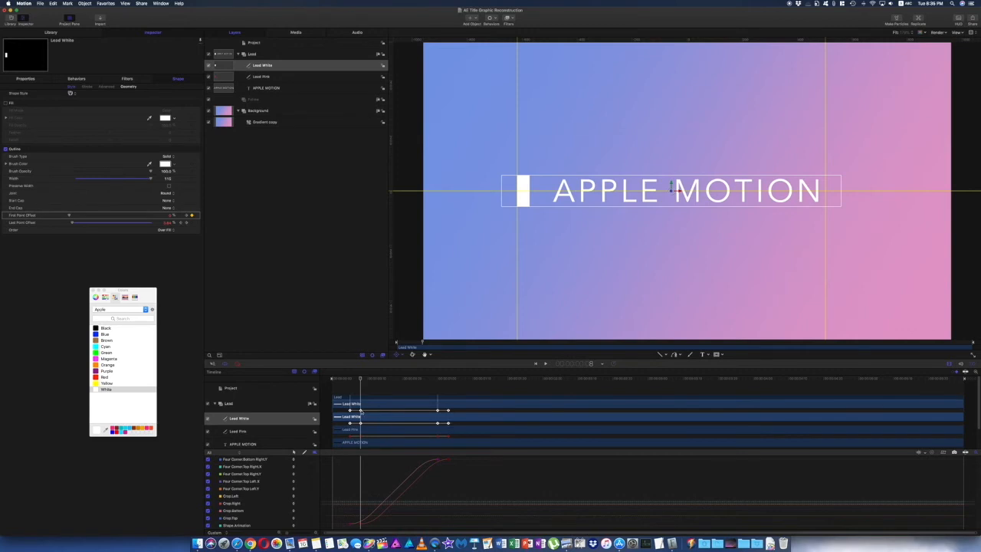
{"action": "left_click_drag", "start_coordinate": [360, 411], "coordinate": [371, 412]}
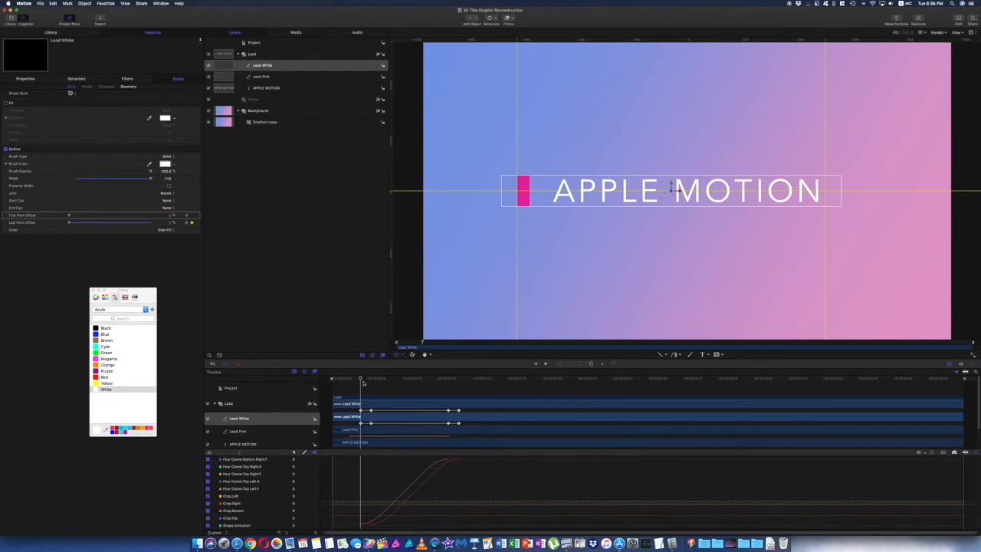
Scrub to frame 26 to check the white wipe, and create a new group named Bottom Flourish above the Lead group.
{"action": "left_click_drag", "start_coordinate": [364, 383], "coordinate": [422, 397]}
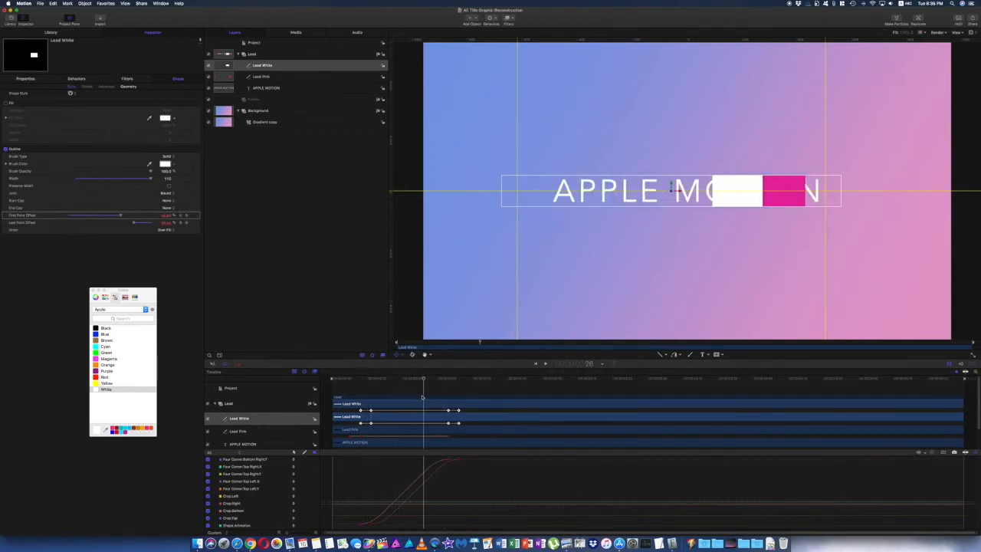
{"action": "left_click", "coordinate": [297, 215]}
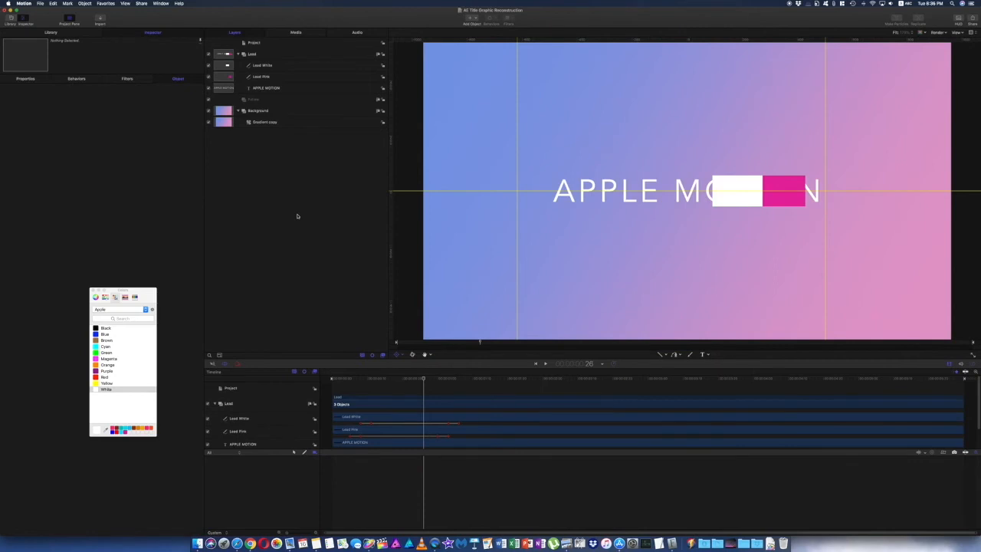
{"action": "key", "text": "super+shift+n"}
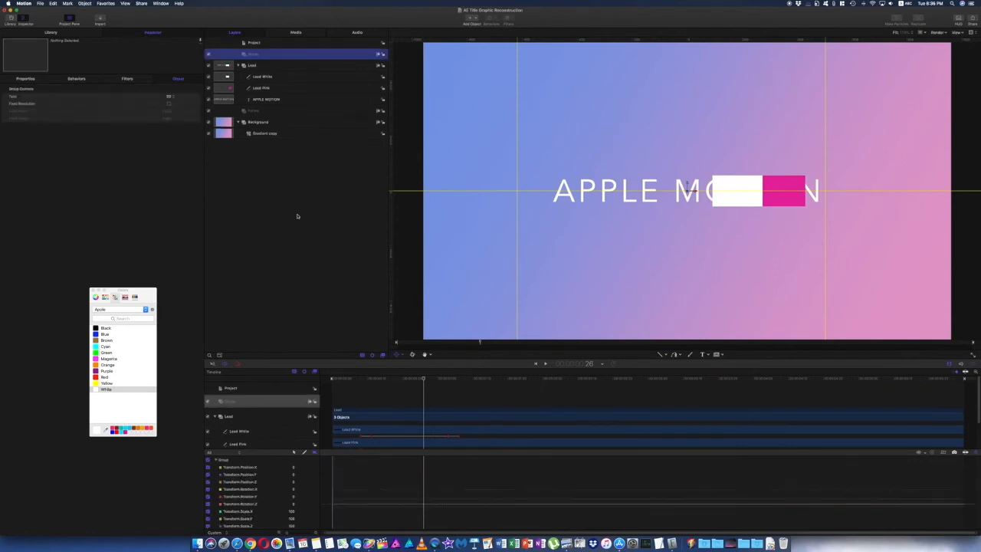
{"action": "double_click", "coordinate": [261, 56]}
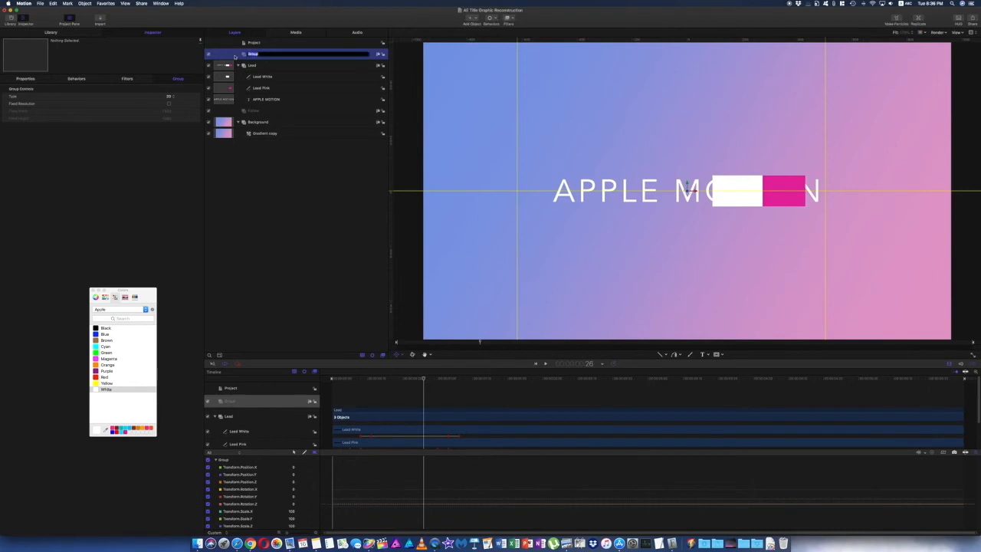
{"action": "type", "text": "a"}
{"action": "key", "text": "Return"}
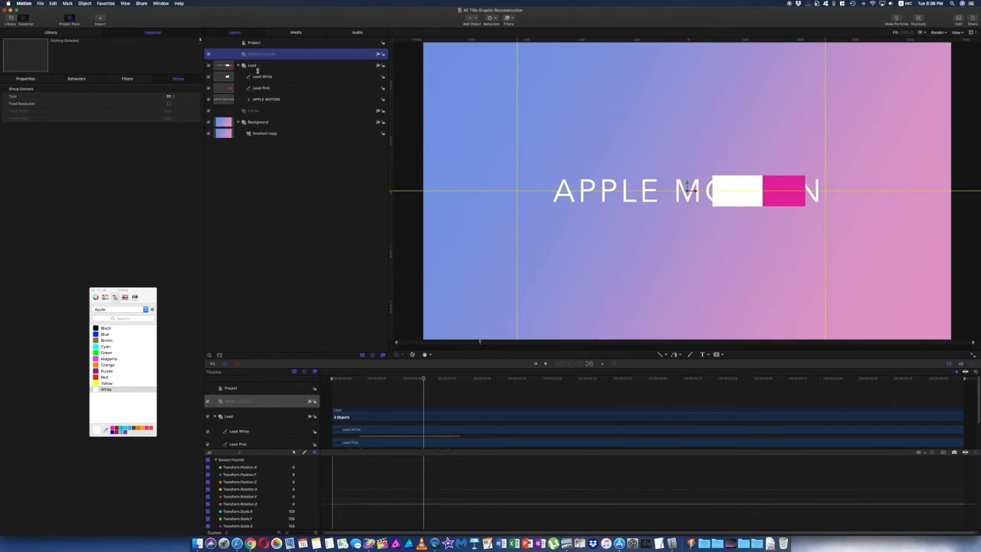
Duplicate Lead White and Lead Pink together and move both copies into the Bottom Flourish group.
{"action": "left_click", "coordinate": [259, 77]}
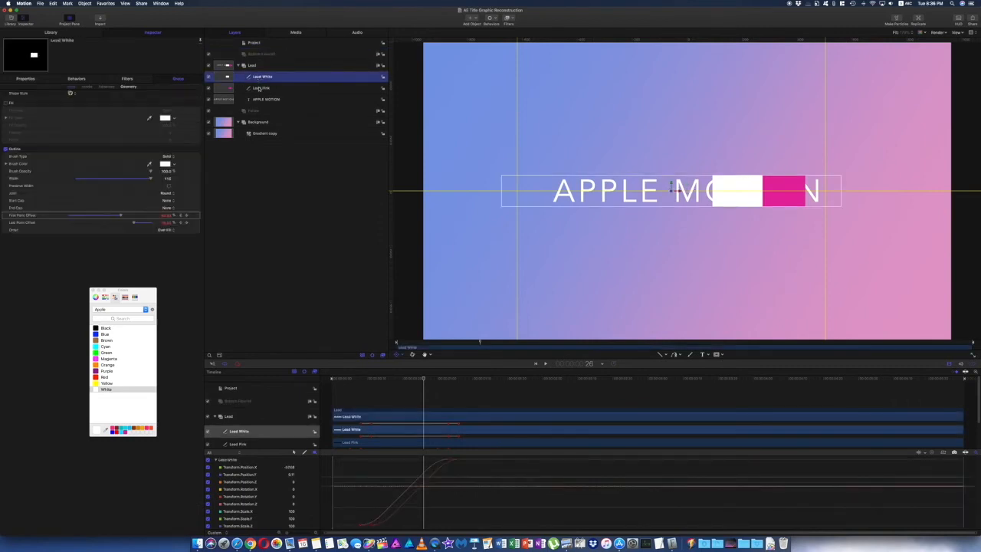
{"action": "left_click", "coordinate": [259, 88], "text": "shift"}
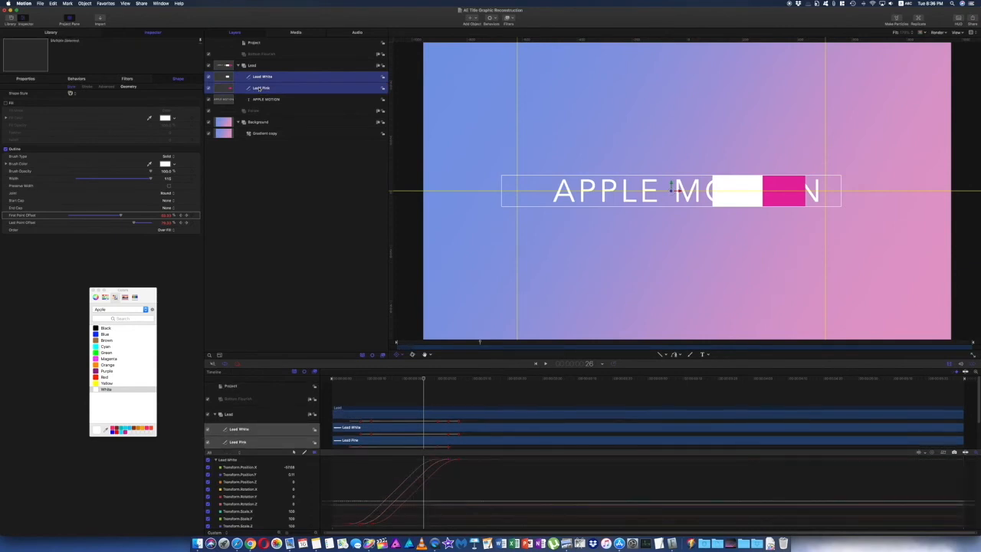
{"action": "key", "text": "super+d"}
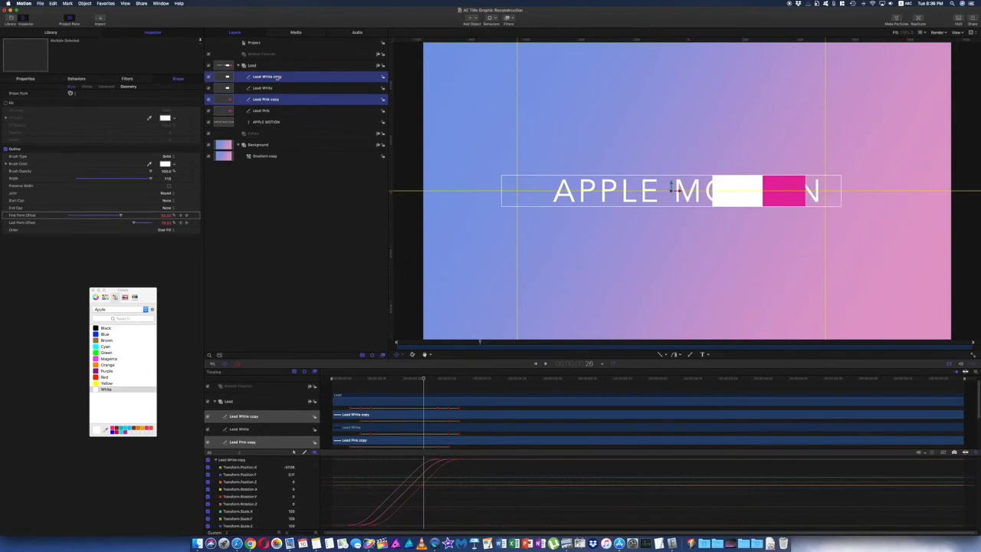
{"action": "left_click_drag", "start_coordinate": [278, 77], "coordinate": [275, 56]}
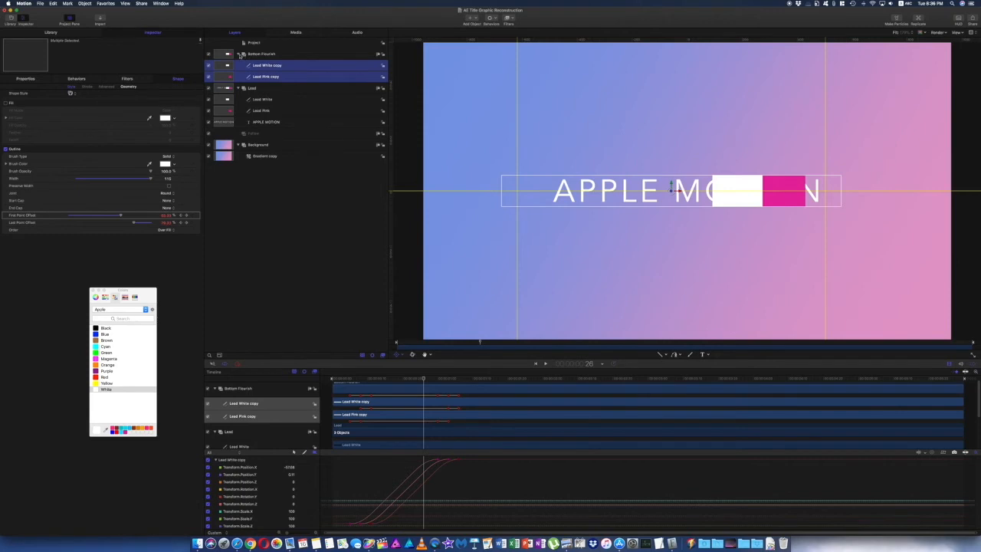
Collapse the Bottom Flourish group and hide it from the canvas.
{"action": "left_click", "coordinate": [262, 55]}
{"action": "left_click", "coordinate": [239, 55]}
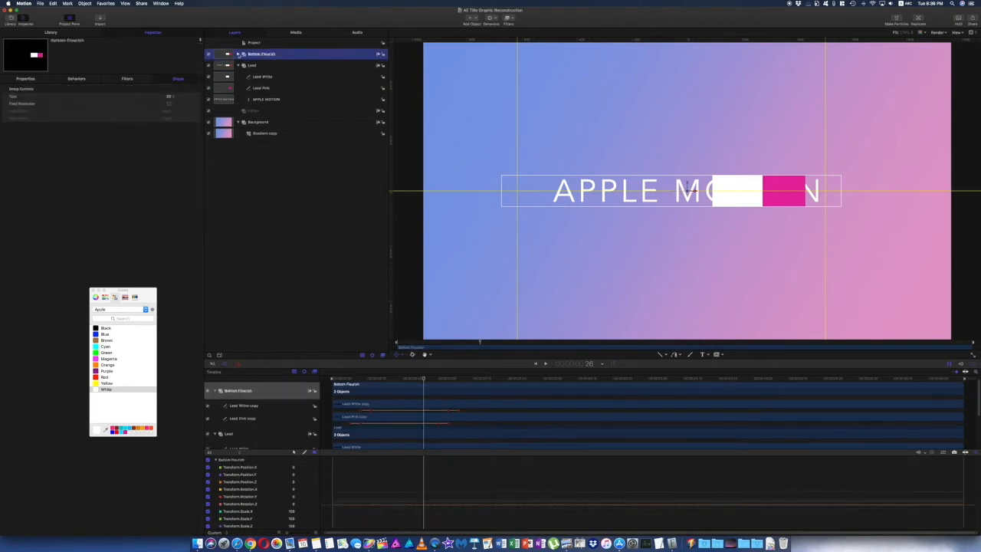
{"action": "left_click", "coordinate": [209, 55]}
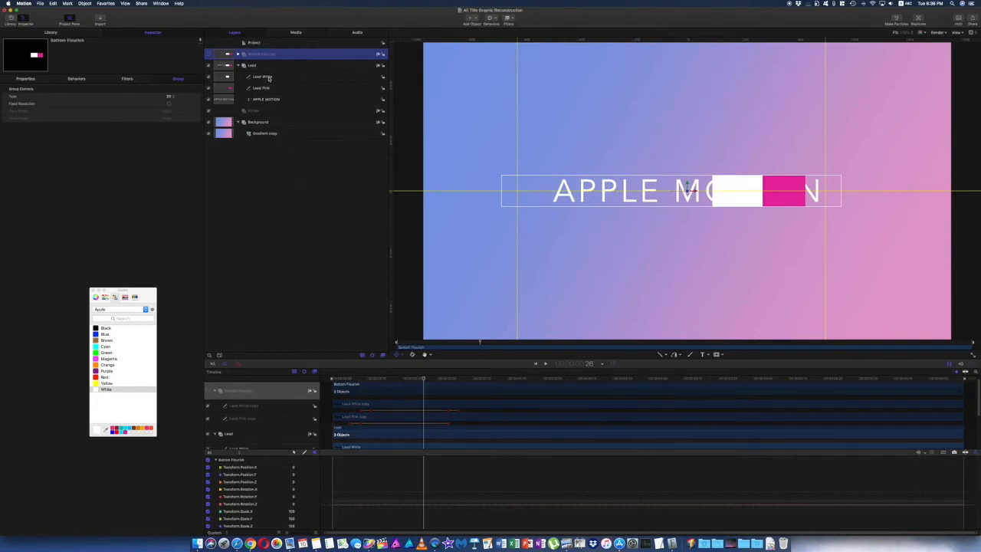
Move the final First Point Offset keyframe of Lead White to 1:20 and scrub back to 1:00 to check the stretched wipe.
{"action": "left_click", "coordinate": [264, 77]}
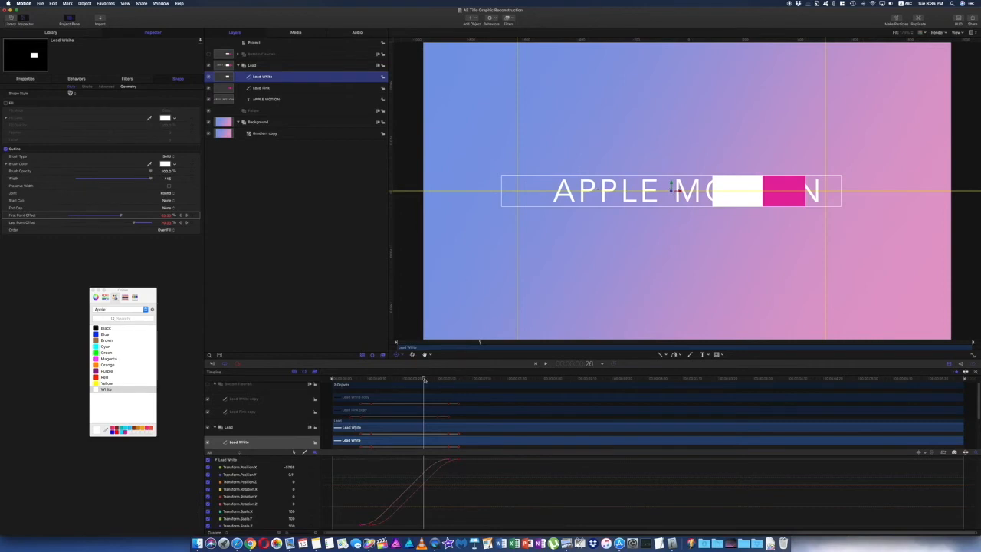
{"action": "left_click_drag", "start_coordinate": [424, 379], "coordinate": [509, 388]}
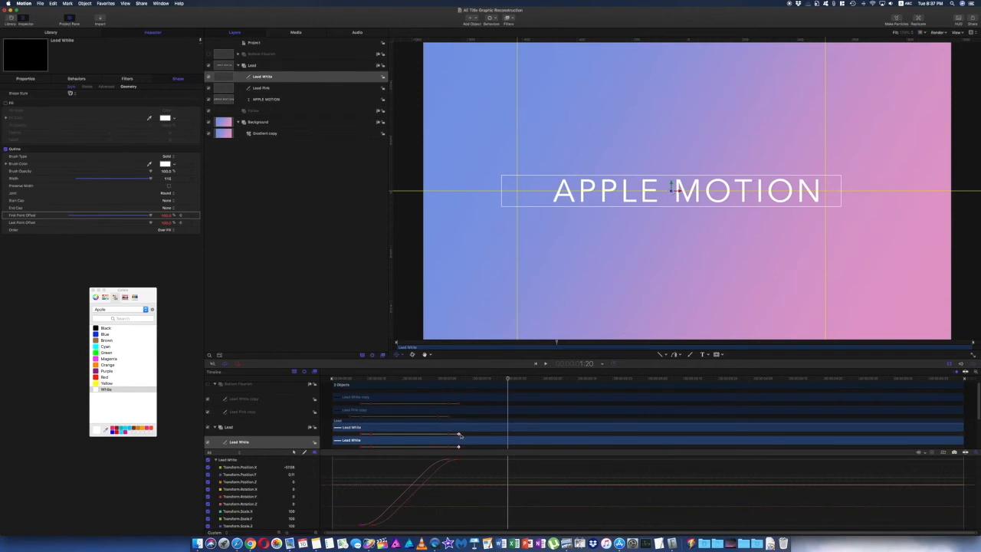
{"action": "left_click_drag", "start_coordinate": [459, 435], "coordinate": [508, 435]}
{"action": "left_click_drag", "start_coordinate": [507, 379], "coordinate": [438, 377]}
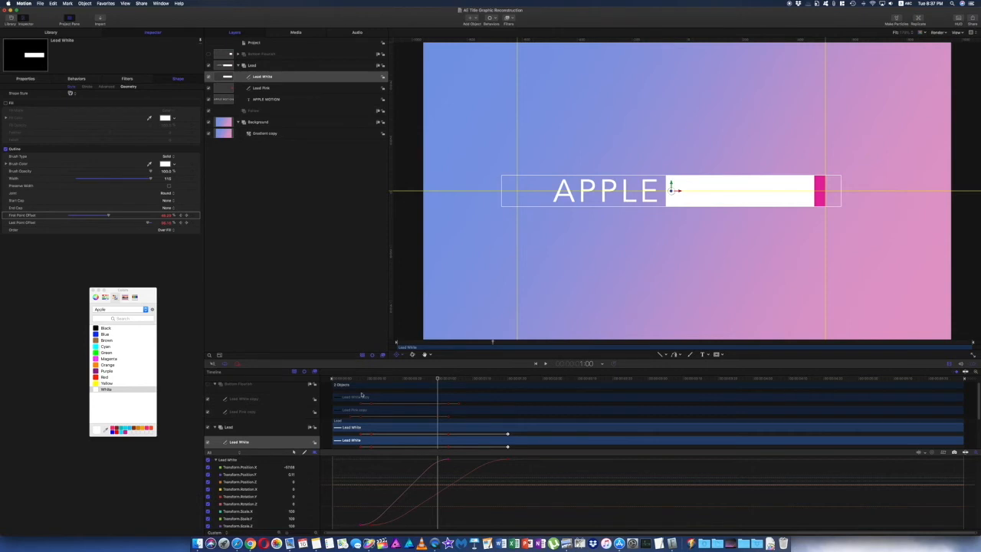
Limit the keyframe editor to Lead White's Animated parameters and hide the Last Point Offset curve.
{"action": "left_click", "coordinate": [229, 460]}
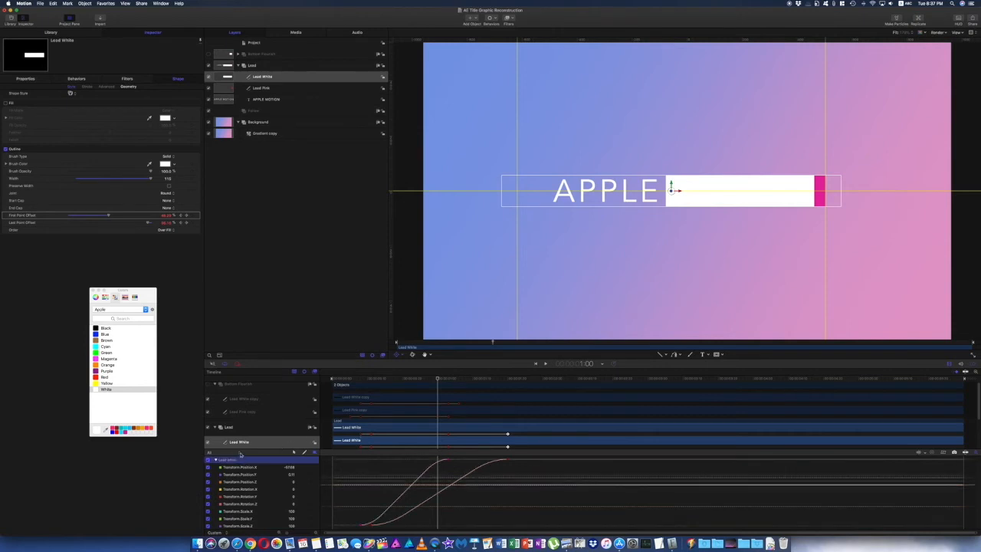
{"action": "left_click", "coordinate": [241, 453]}
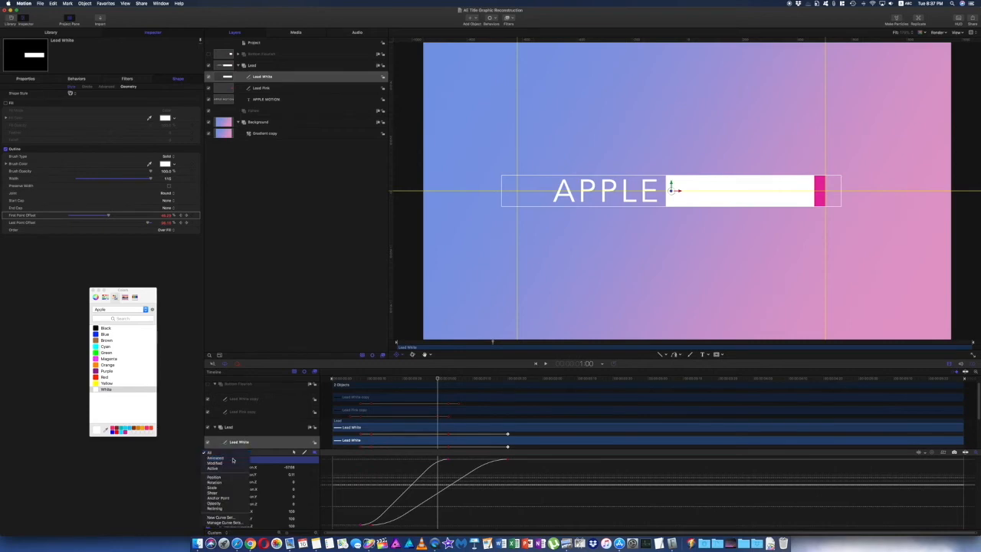
{"action": "left_click", "coordinate": [234, 459]}
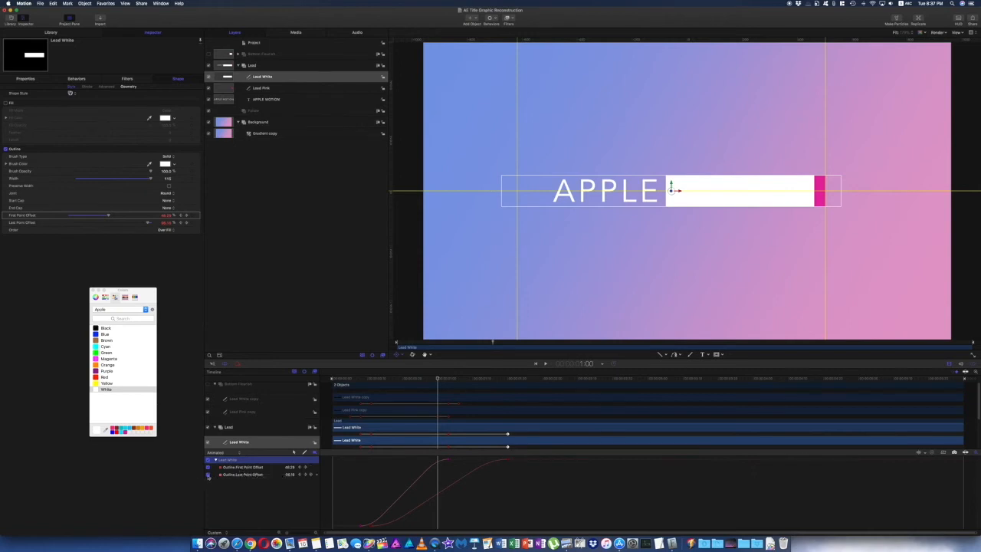
{"action": "left_click", "coordinate": [208, 477]}
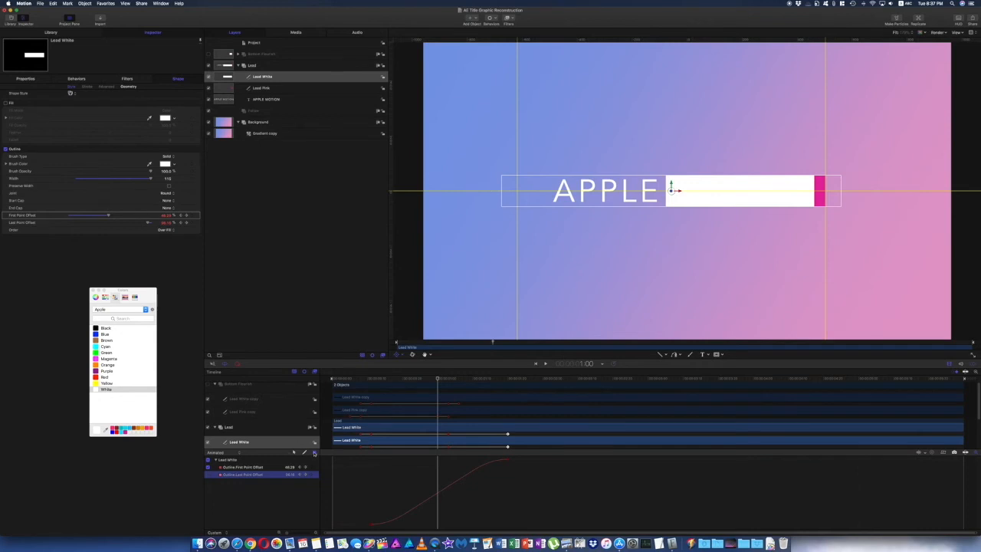
Give Lead White's last First Point Offset keyframe Bezier interpolation, pull its handle down for a slow start and fast finish, and preview the wipe.
{"action": "left_click_drag", "start_coordinate": [354, 458], "coordinate": [509, 525]}
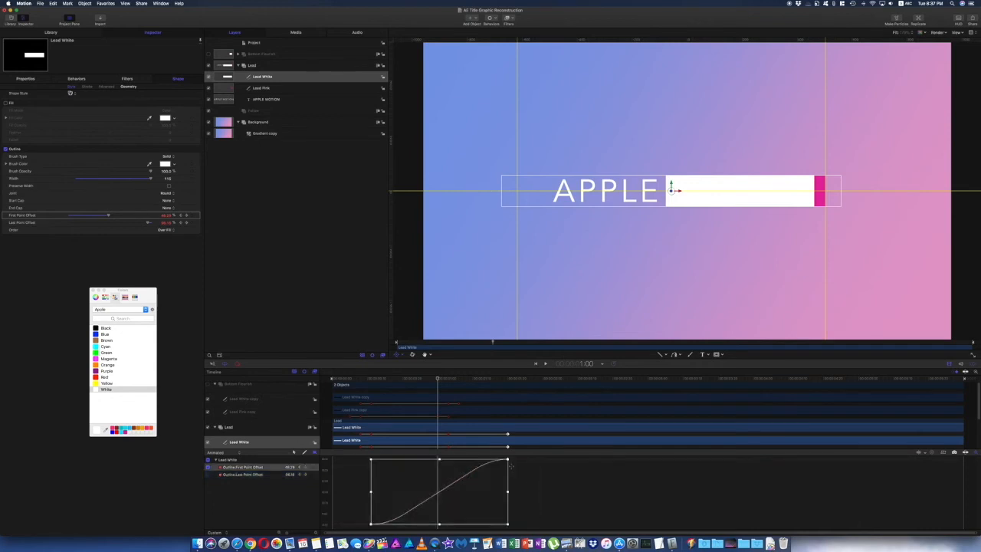
{"action": "left_click", "coordinate": [294, 452]}
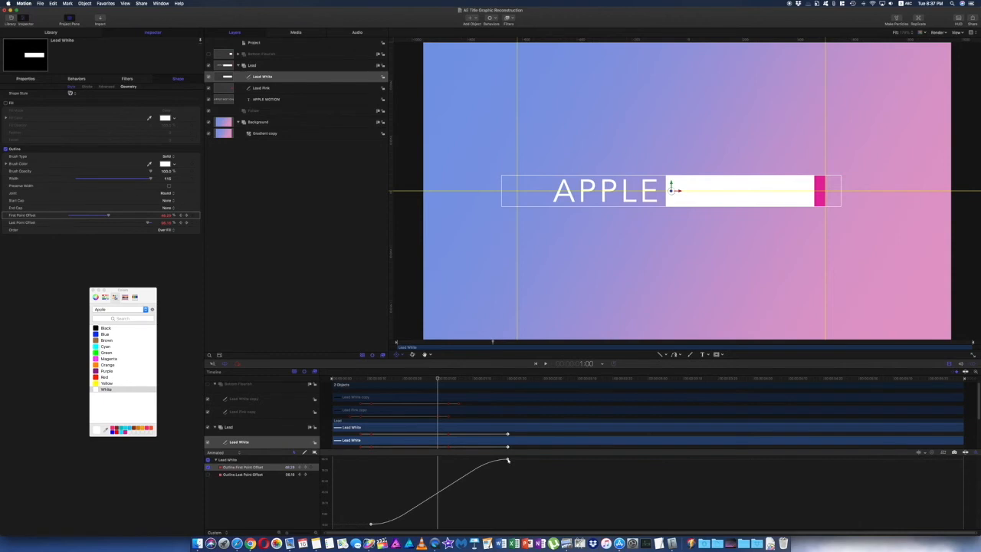
{"action": "right_click", "coordinate": [507, 460]}
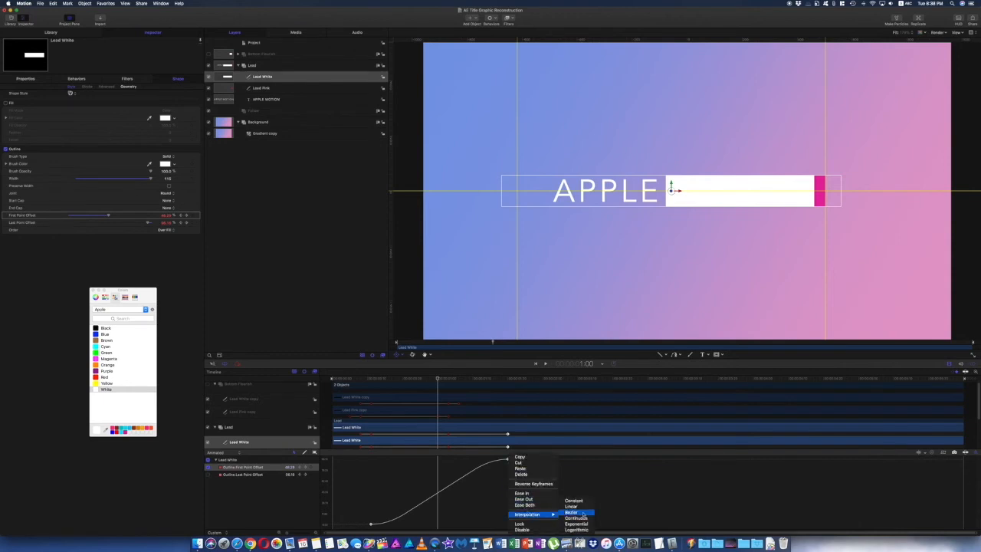
{"action": "left_click", "coordinate": [525, 506]}
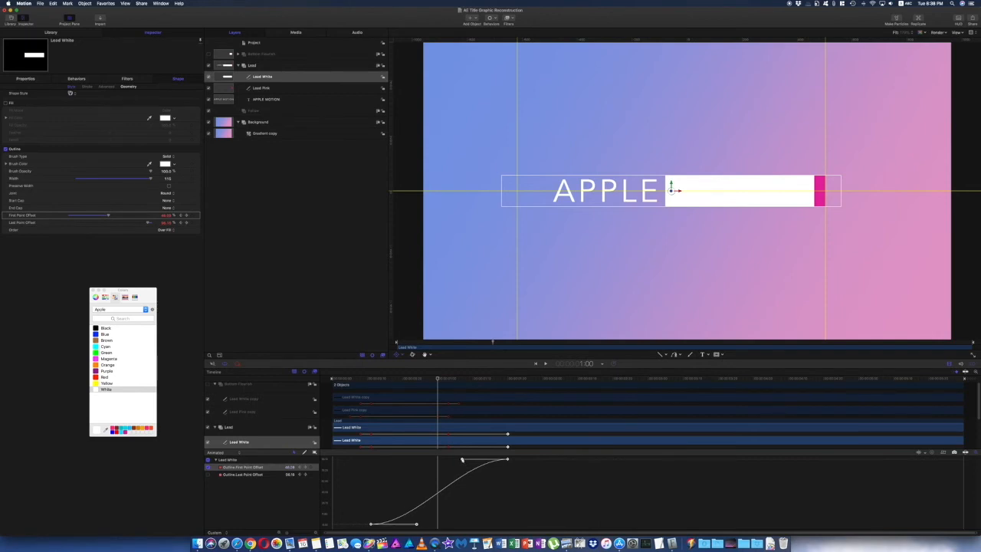
{"action": "left_click_drag", "start_coordinate": [462, 460], "coordinate": [460, 460]}
{"action": "left_click_drag", "start_coordinate": [462, 459], "coordinate": [458, 498]}
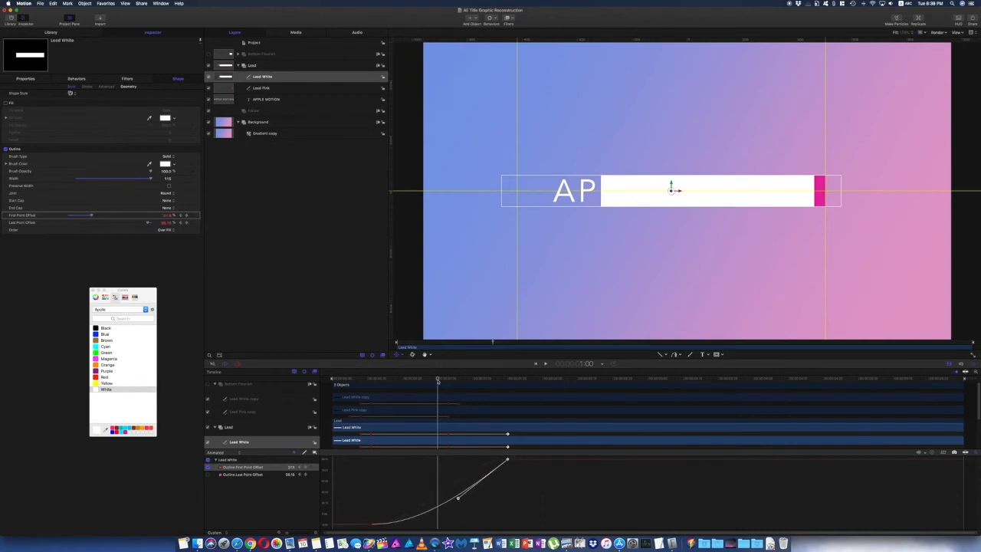
{"action": "key", "text": "space"}
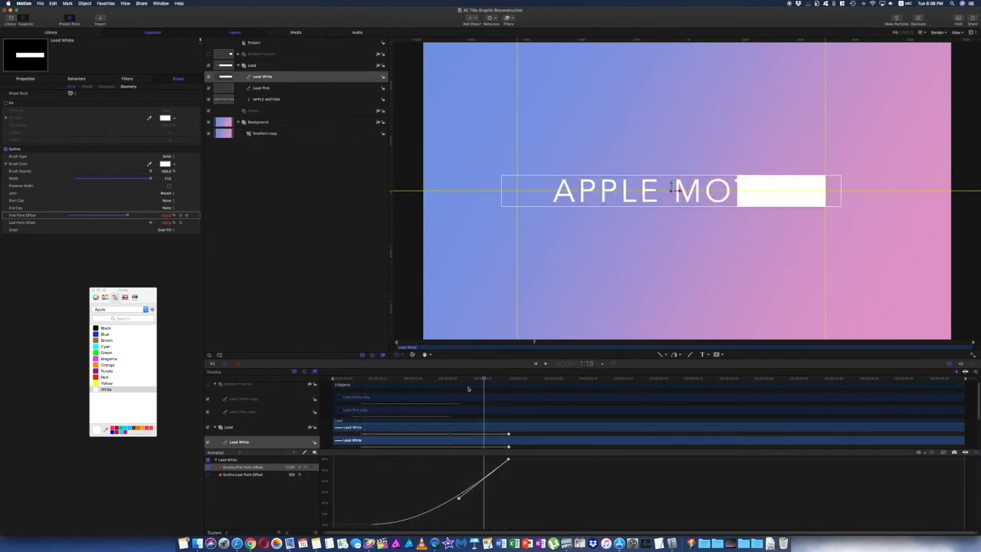
{"action": "left_click_drag", "start_coordinate": [456, 379], "coordinate": [430, 396]}
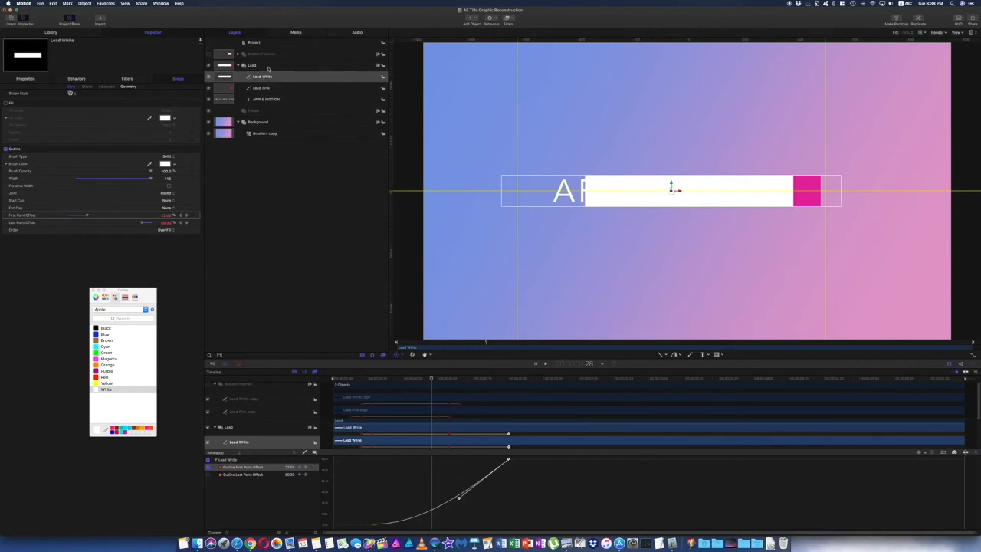
Duplicate Lead White and move the copy into the empty group above Background.
{"action": "left_click", "coordinate": [272, 78]}
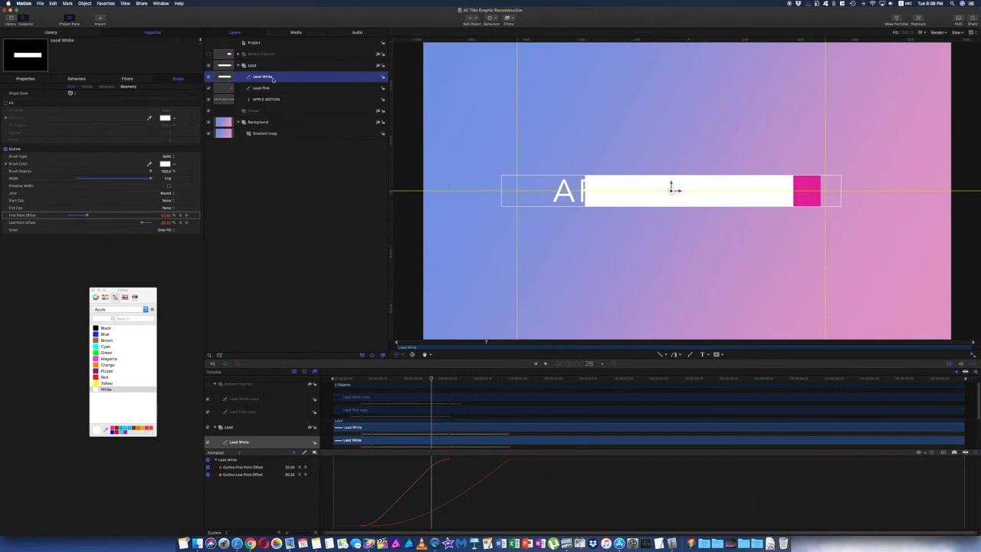
{"action": "key", "text": "super+d"}
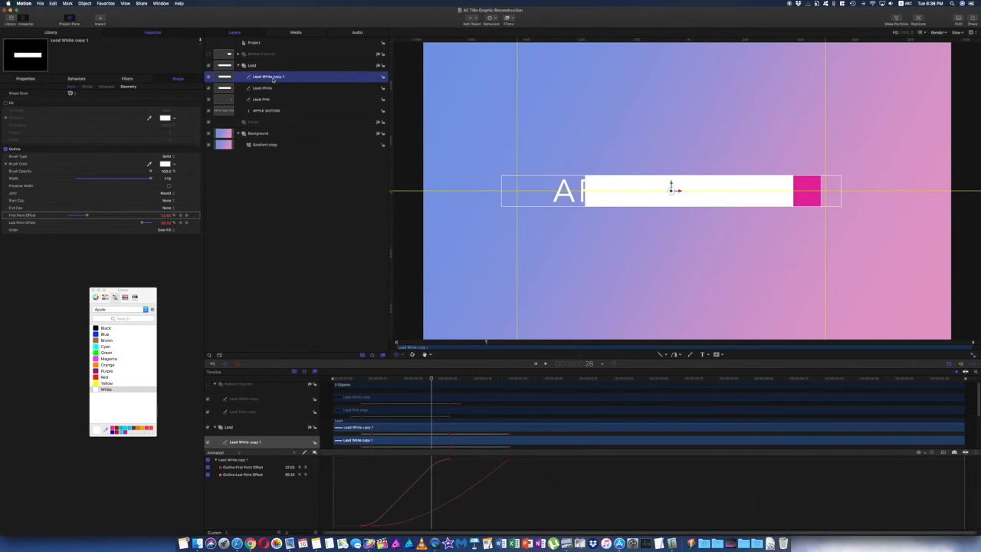
{"action": "left_click_drag", "start_coordinate": [272, 79], "coordinate": [260, 125]}
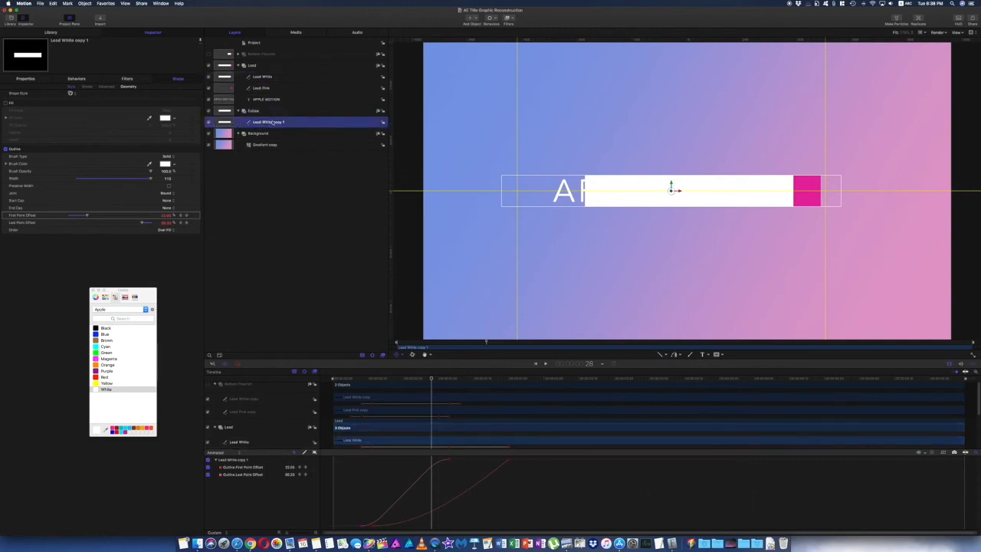
Rename the duplicated line as Follow and change its outline colour to Yellow.
{"action": "double_click", "coordinate": [272, 122]}
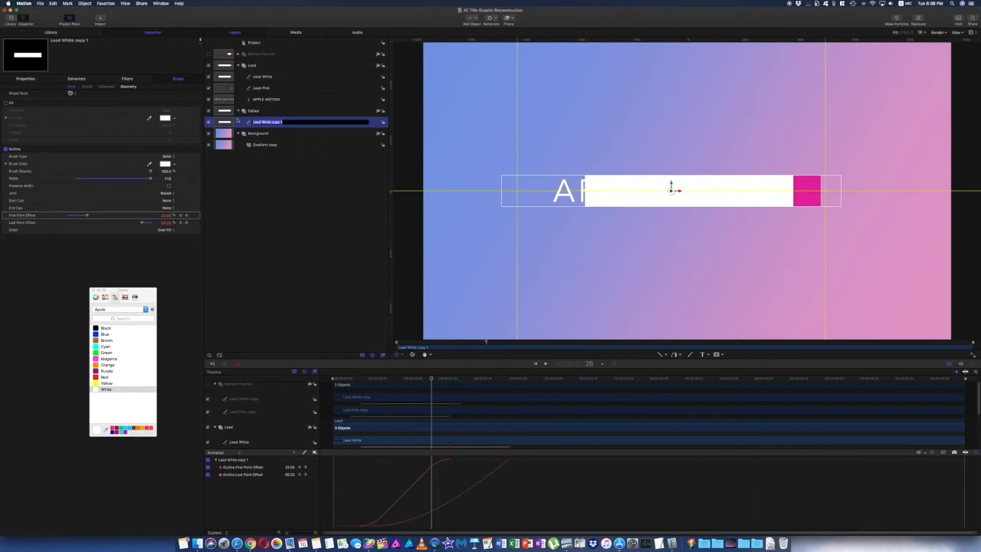
{"action": "type", "text": "Follow"}
{"action": "key", "text": "Return"}
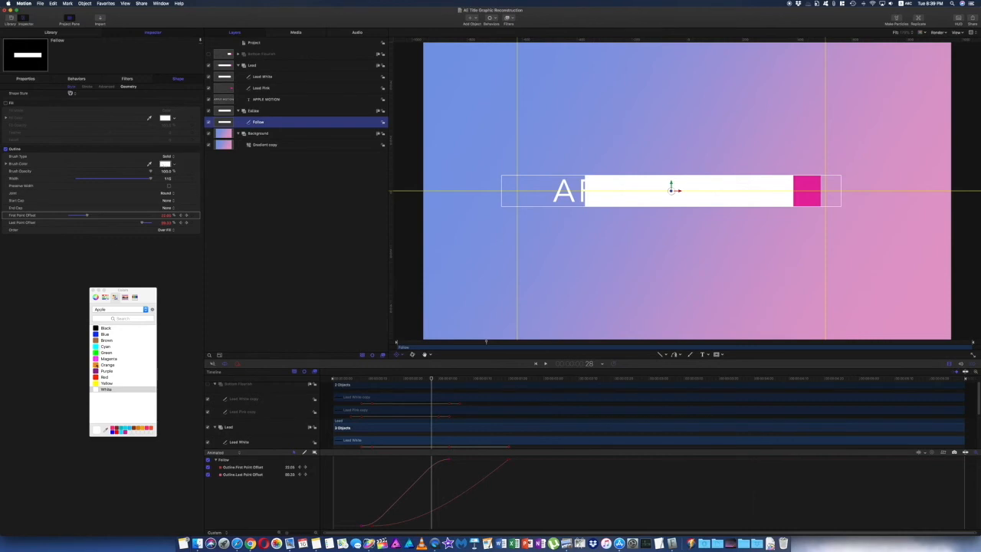
{"action": "left_click", "coordinate": [98, 383]}
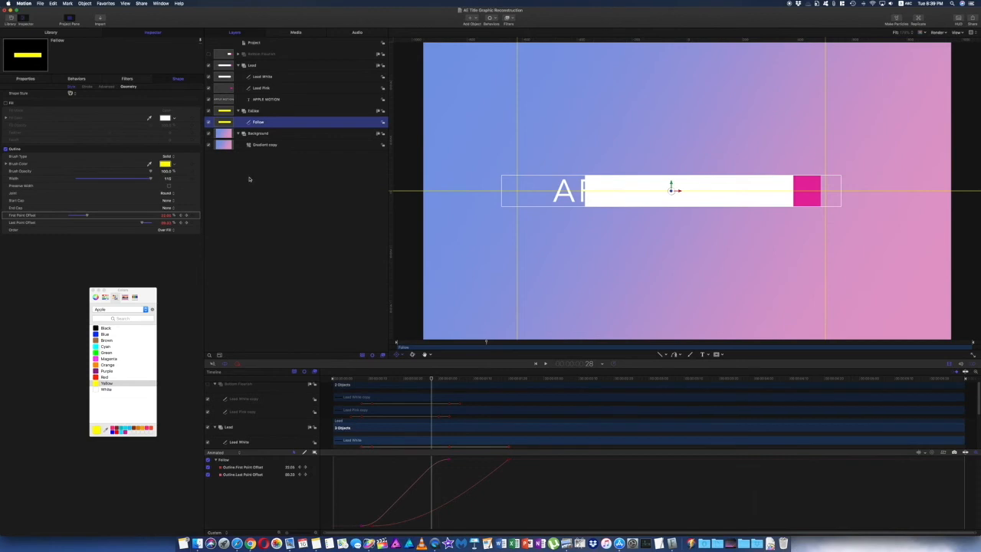
Reset the First Point Offset and Last Point Offset parameters of the Follow line to clear their keyframes.
{"action": "left_click", "coordinate": [197, 216]}
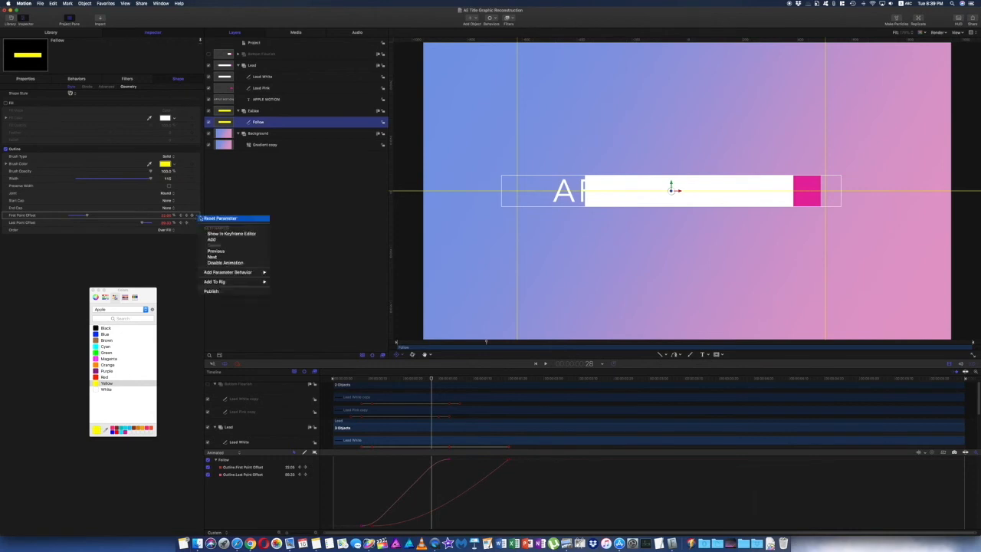
{"action": "left_click", "coordinate": [202, 218]}
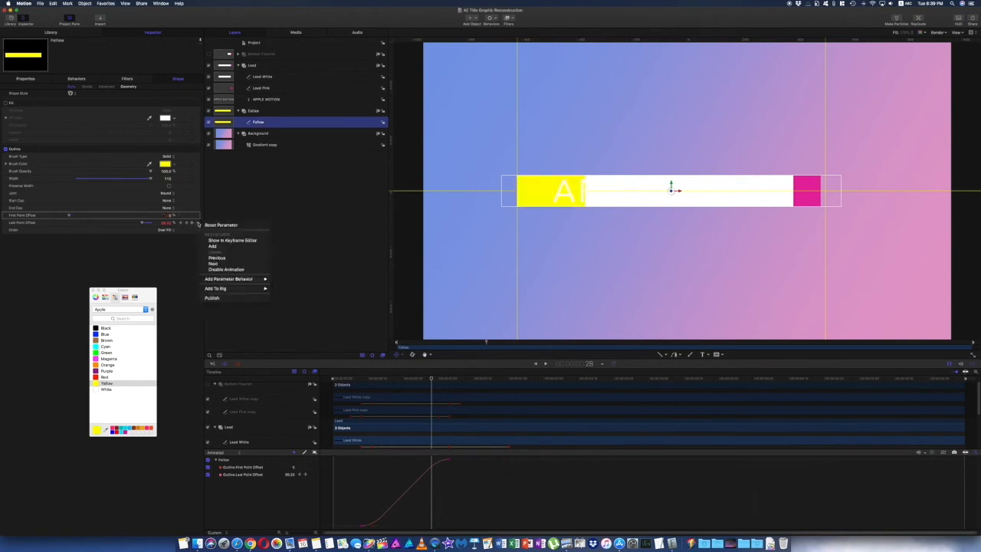
{"action": "left_click", "coordinate": [204, 224]}
{"action": "left_click", "coordinate": [141, 224]}
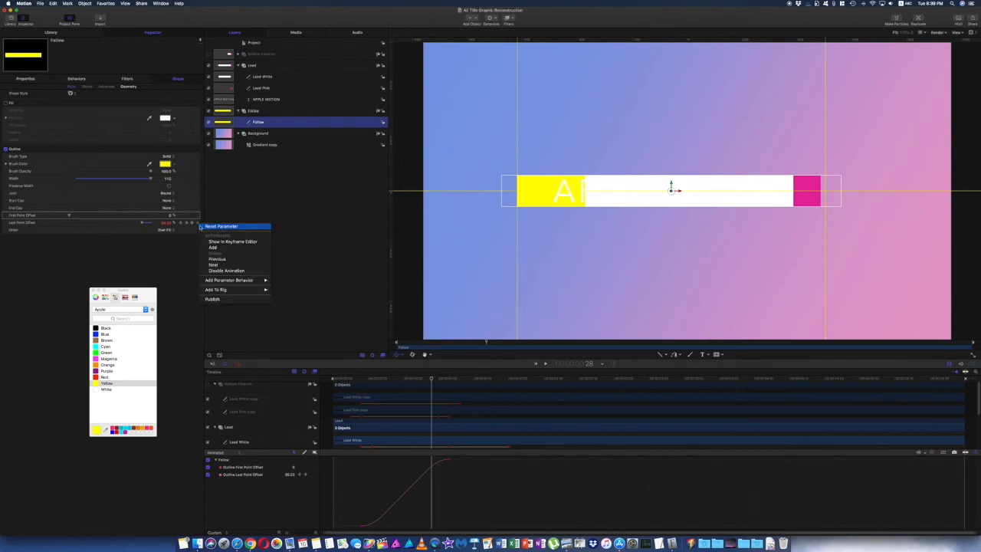
{"action": "left_click", "coordinate": [209, 226]}
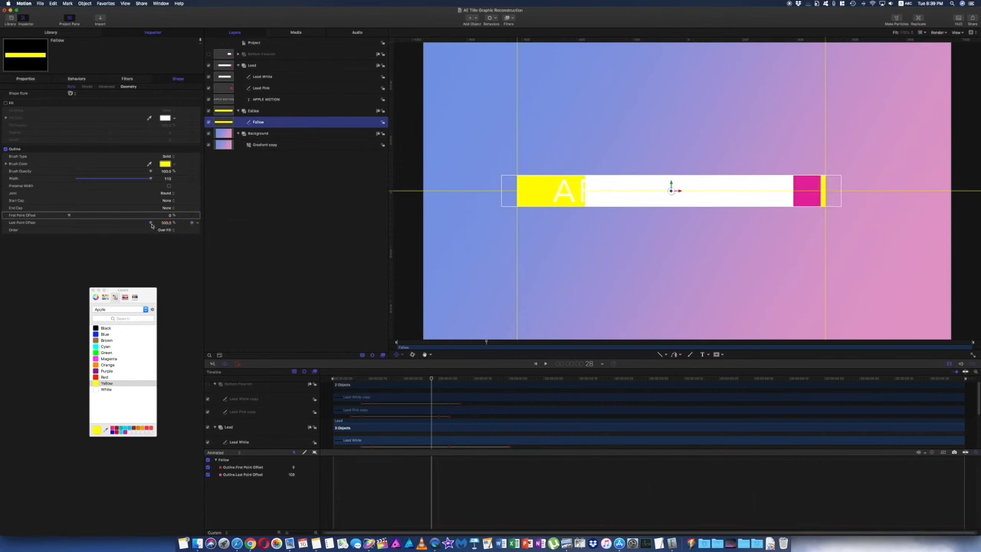
Try out the Follow line's Last Point Offset, lowering it to 0% and raising it to about 12.8%.
{"action": "left_click_drag", "start_coordinate": [152, 223], "coordinate": [59, 220]}
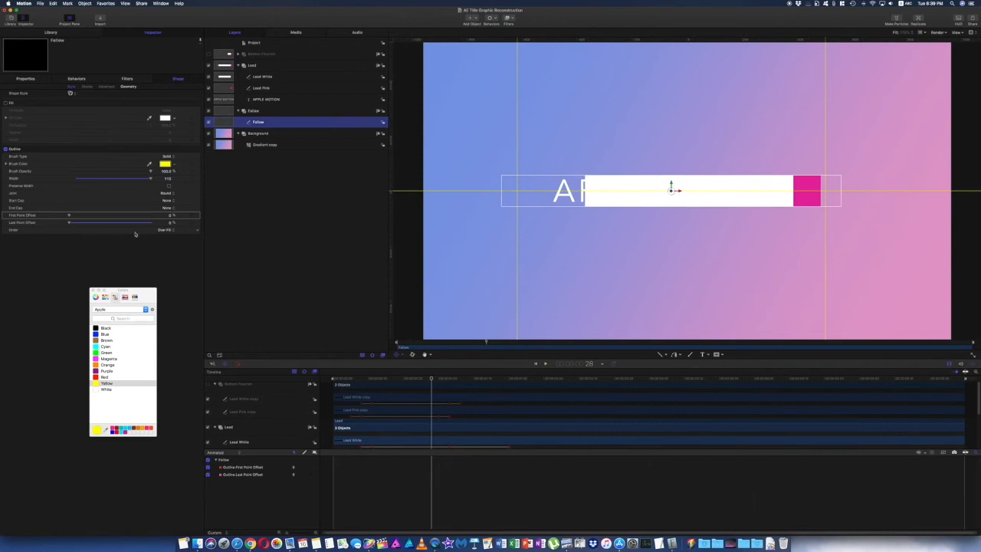
{"action": "left_click_drag", "start_coordinate": [65, 225], "coordinate": [79, 225]}
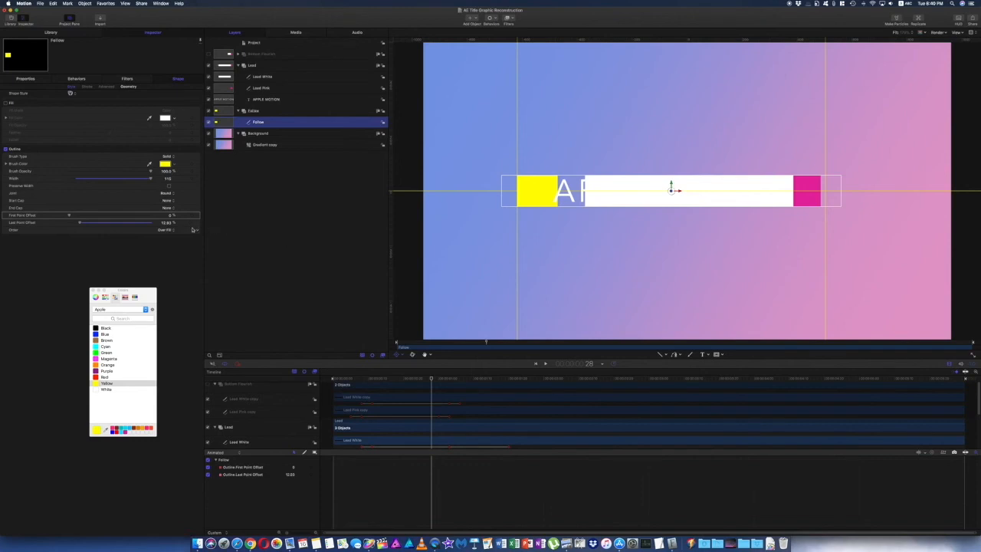
{"action": "left_click", "coordinate": [66, 225]}
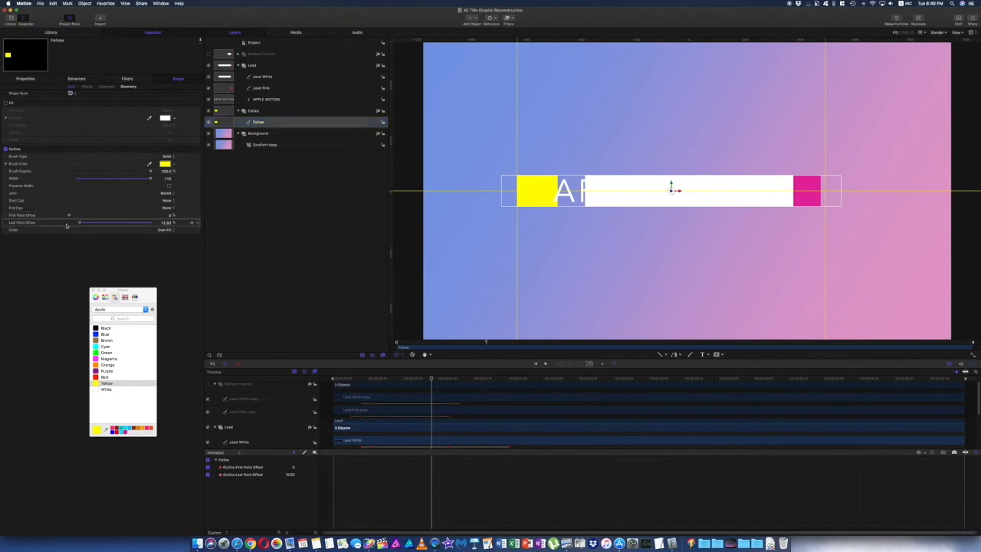
Link the Follow line's Last Point Offset to Lead White's Outline First Point Offset with a Link parameter behavior.
{"action": "left_click", "coordinate": [198, 223]}
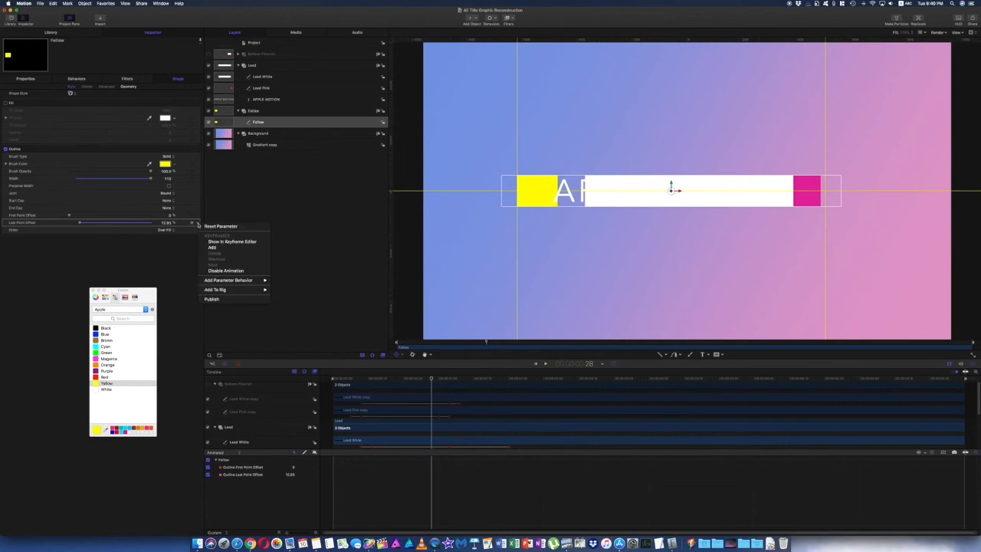
{"action": "mouse_move", "coordinate": [245, 280]}
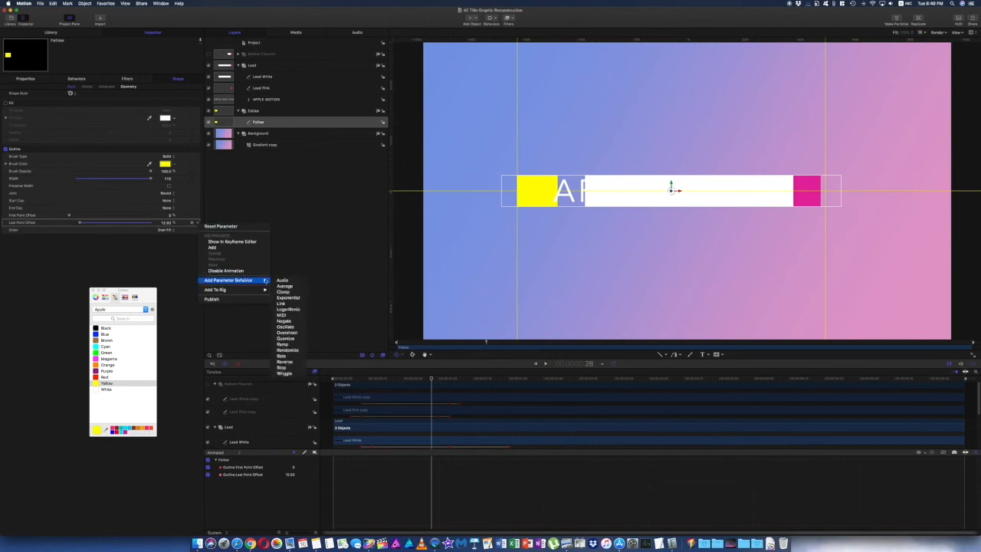
{"action": "left_click", "coordinate": [298, 305]}
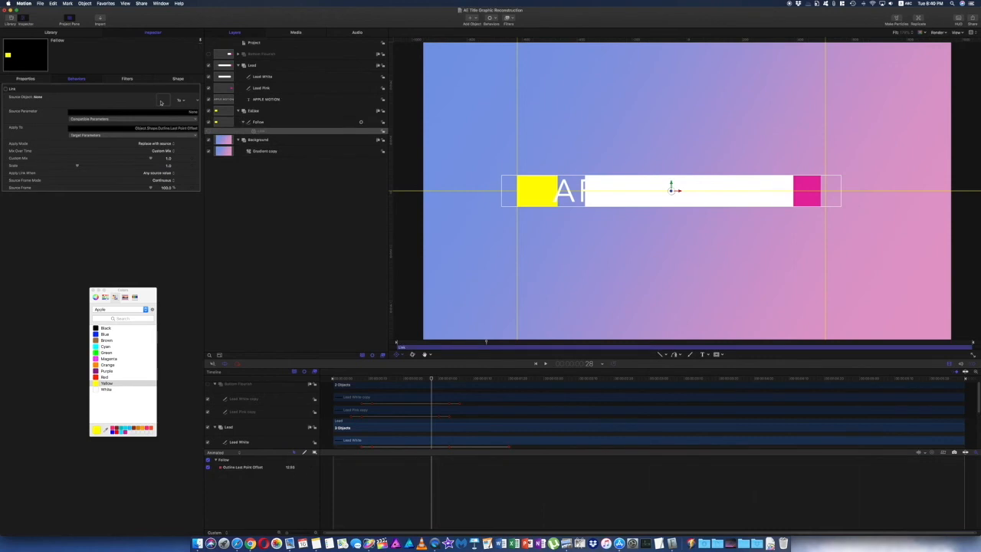
{"action": "left_click_drag", "start_coordinate": [270, 78], "coordinate": [163, 101]}
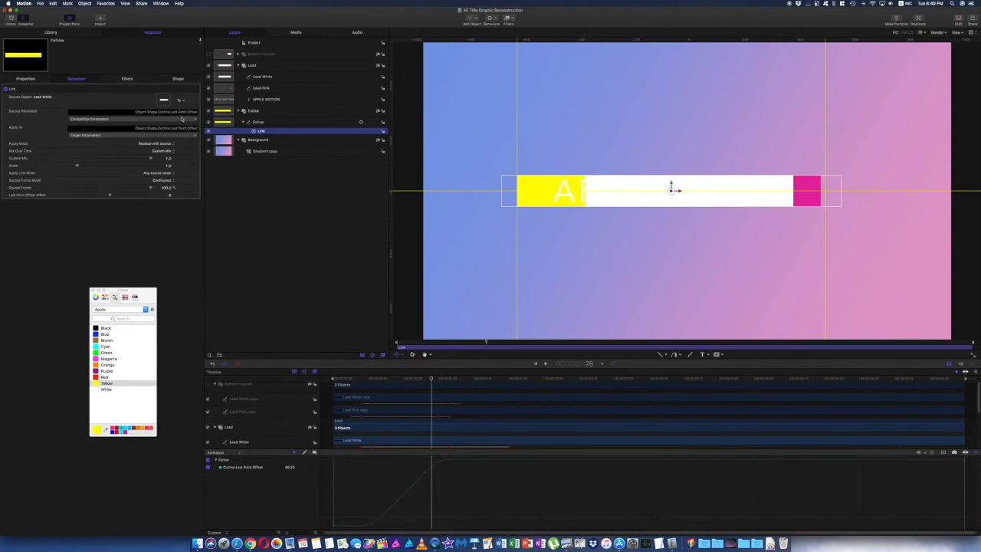
{"action": "left_click", "coordinate": [194, 120]}
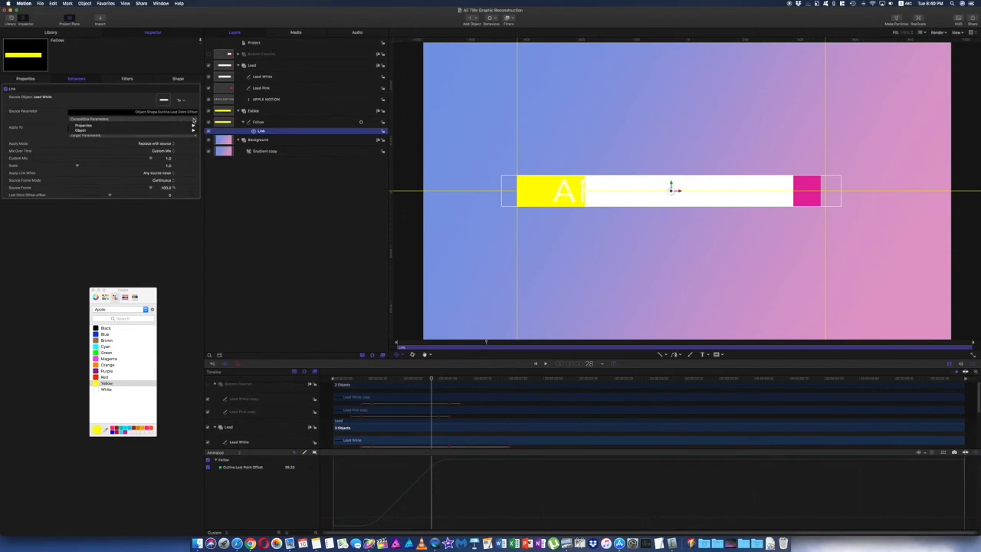
{"action": "mouse_move", "coordinate": [190, 131]}
{"action": "mouse_move", "coordinate": [229, 130]}
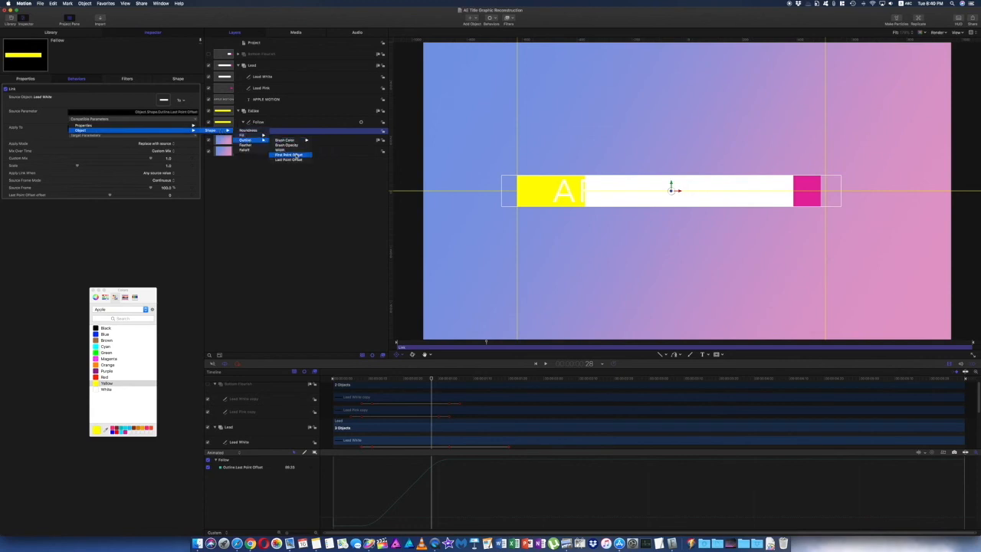
{"action": "left_click", "coordinate": [295, 155]}
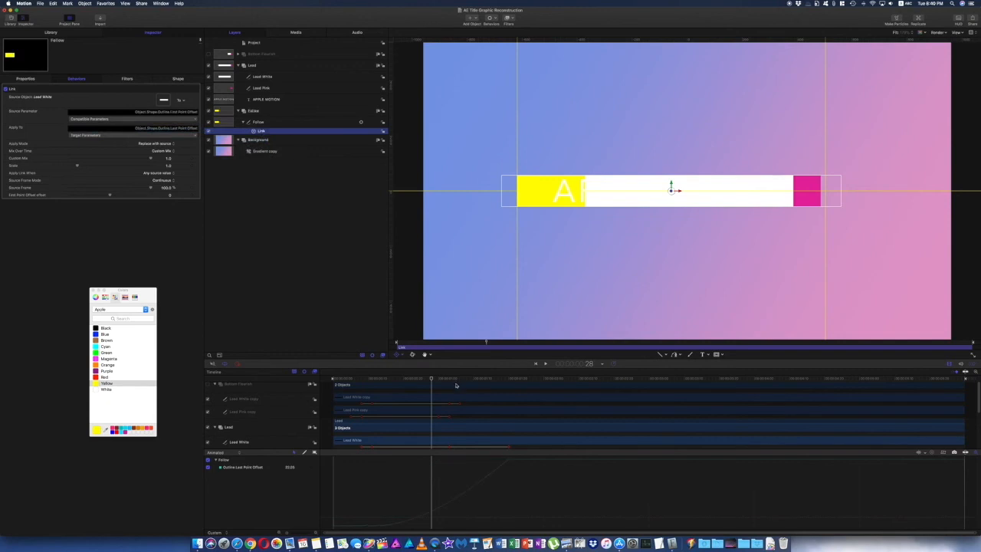
Add a Position keyframe to the APPLE MOTION text at 1:00 with the text in its current place.
{"action": "mouse_move", "coordinate": [434, 381]}
{"action": "left_mouse_down"}
{"action": "mouse_move", "coordinate": [485, 381]}
{"action": "mouse_move", "coordinate": [417, 381]}
{"action": "mouse_move", "coordinate": [441, 382]}
{"action": "mouse_move", "coordinate": [431, 381]}
{"action": "left_mouse_up"}
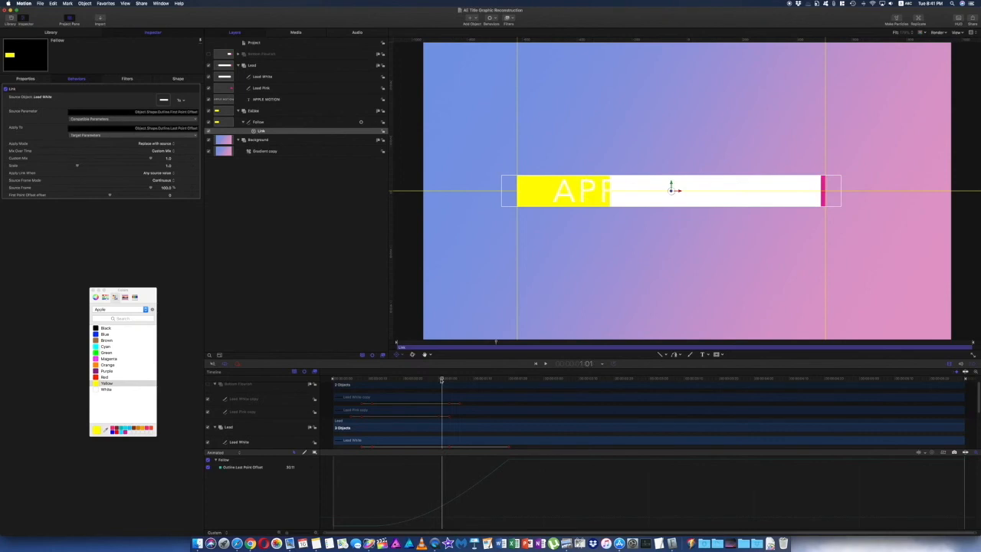
{"action": "left_click_drag", "start_coordinate": [442, 379], "coordinate": [440, 381]}
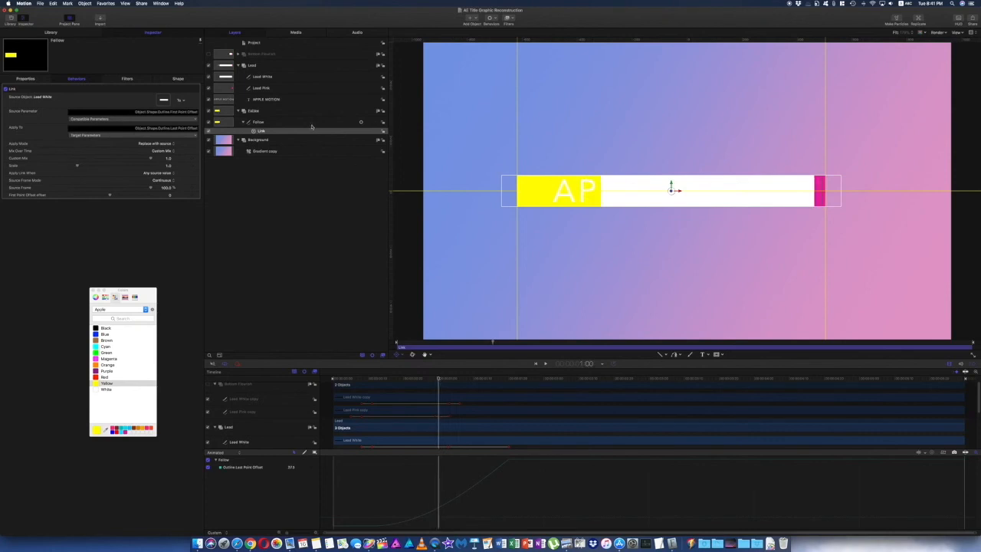
{"action": "left_click", "coordinate": [272, 102]}
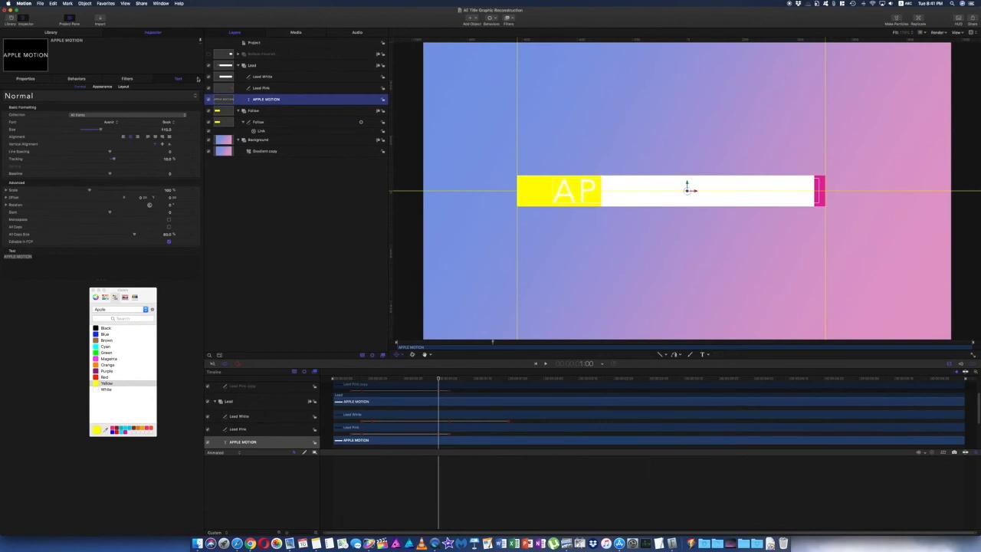
{"action": "left_click", "coordinate": [25, 78]}
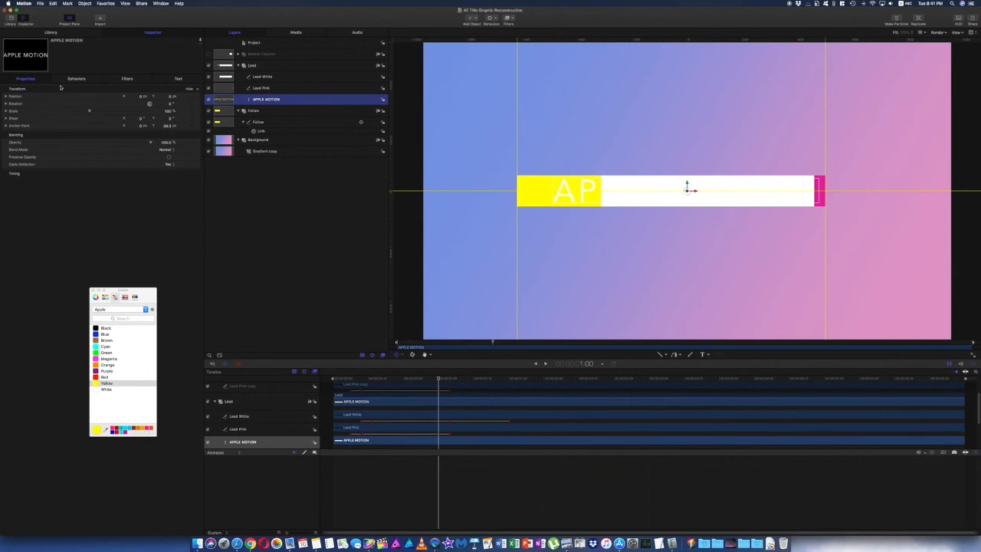
{"action": "left_click", "coordinate": [191, 97]}
At the first frame, move the APPLE MOTION text horizontally to start just beyond the right guide, and preview the slide-in.
{"action": "key", "text": "Home"}
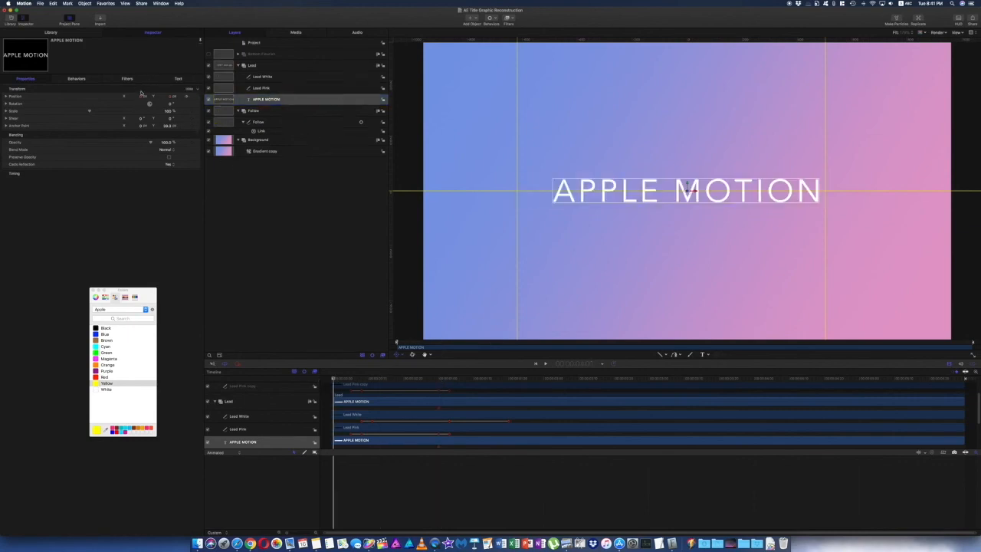
{"action": "left_click_drag", "start_coordinate": [141, 94], "coordinate": [184, 94]}
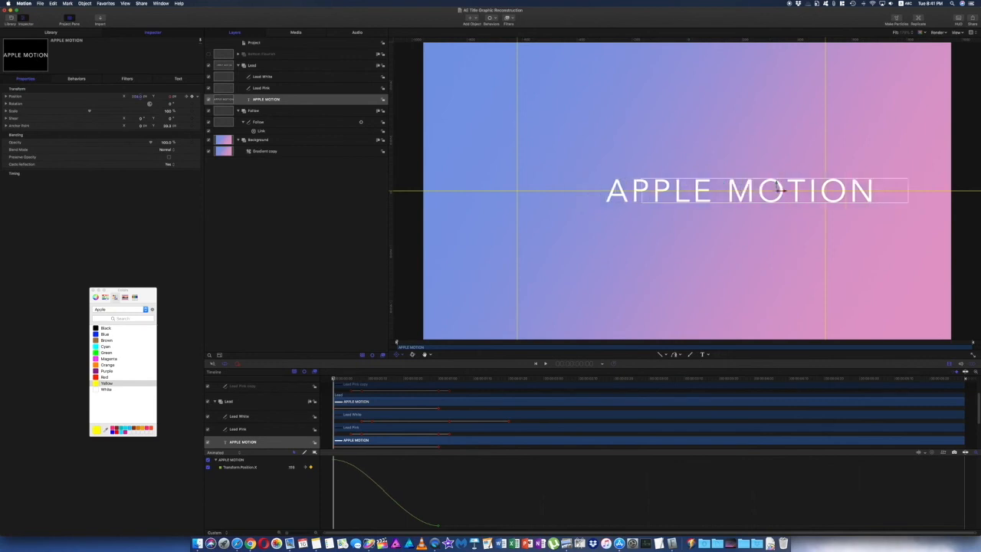
{"action": "left_click_drag", "start_coordinate": [778, 191], "coordinate": [962, 190]}
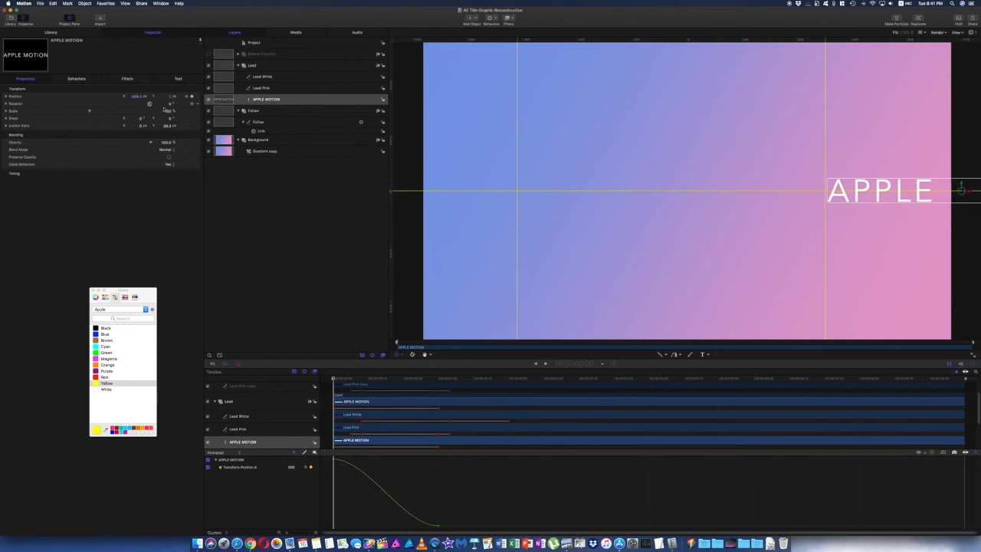
{"action": "key", "text": "space"}
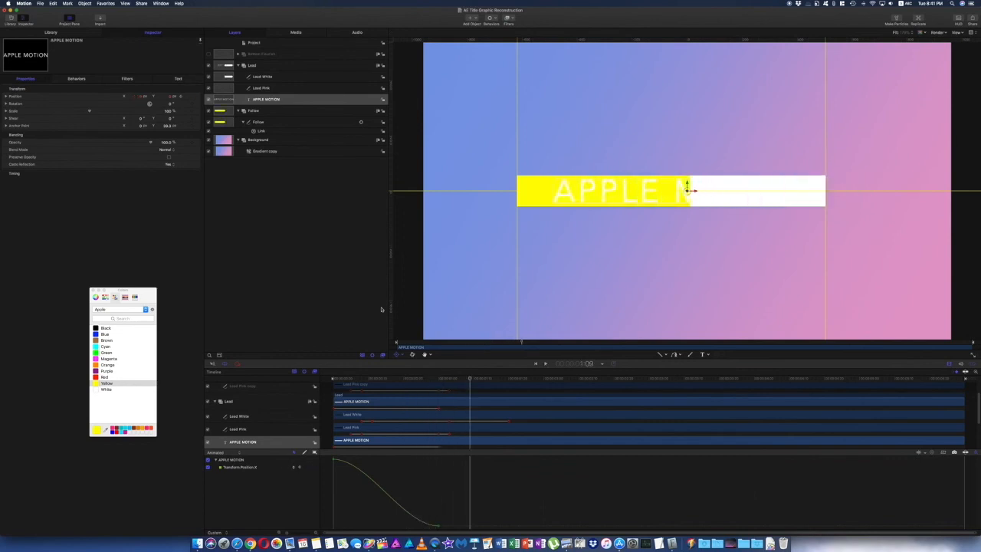
{"action": "mouse_move", "coordinate": [470, 381]}
{"action": "left_mouse_down"}
{"action": "mouse_move", "coordinate": [440, 381]}
{"action": "mouse_move", "coordinate": [454, 381]}
{"action": "left_mouse_up"}
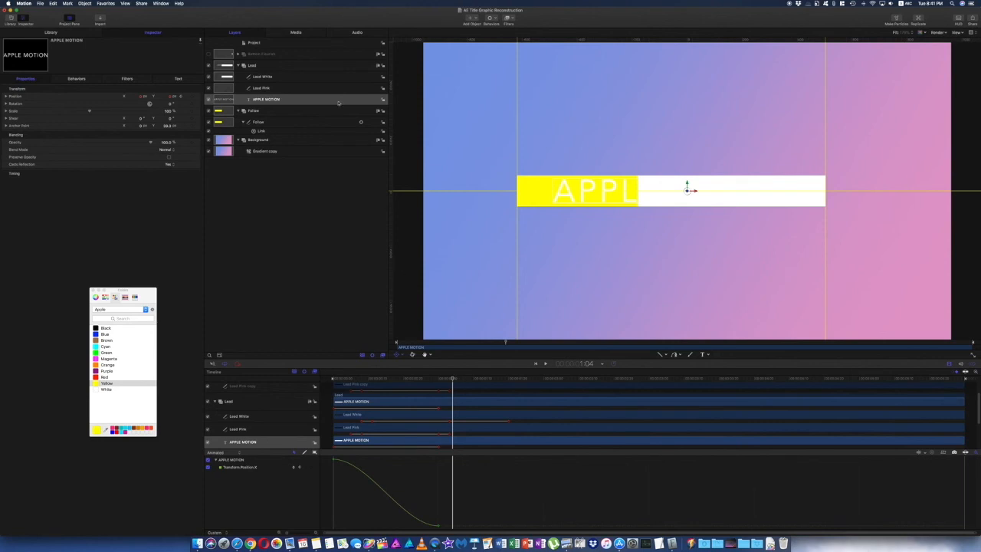
Add an image mask to Lead Pink with the APPLE MOTION text as its mask source.
{"action": "left_click", "coordinate": [269, 88]}
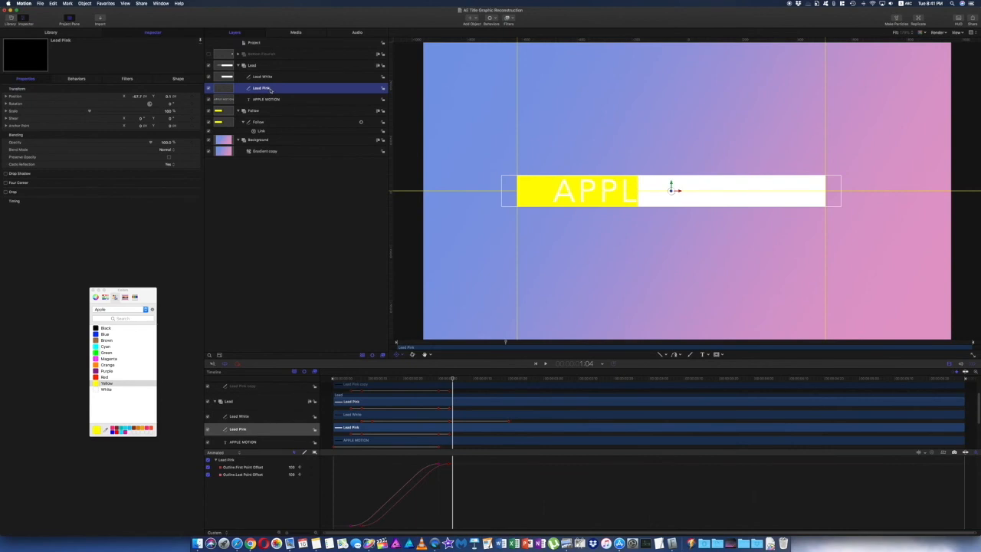
{"action": "right_click", "coordinate": [270, 90]}
{"action": "left_click", "coordinate": [291, 177]}
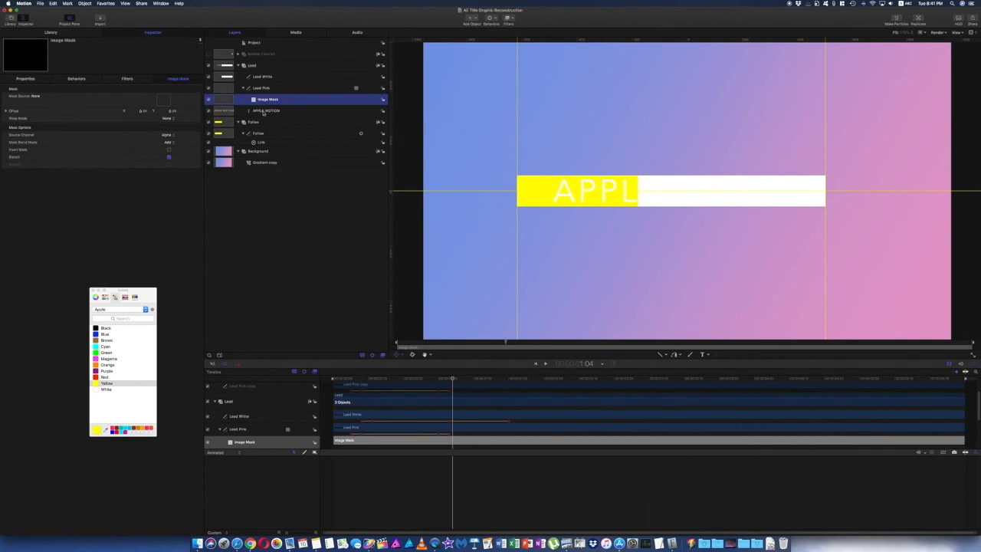
{"action": "left_click_drag", "start_coordinate": [242, 113], "coordinate": [163, 101]}
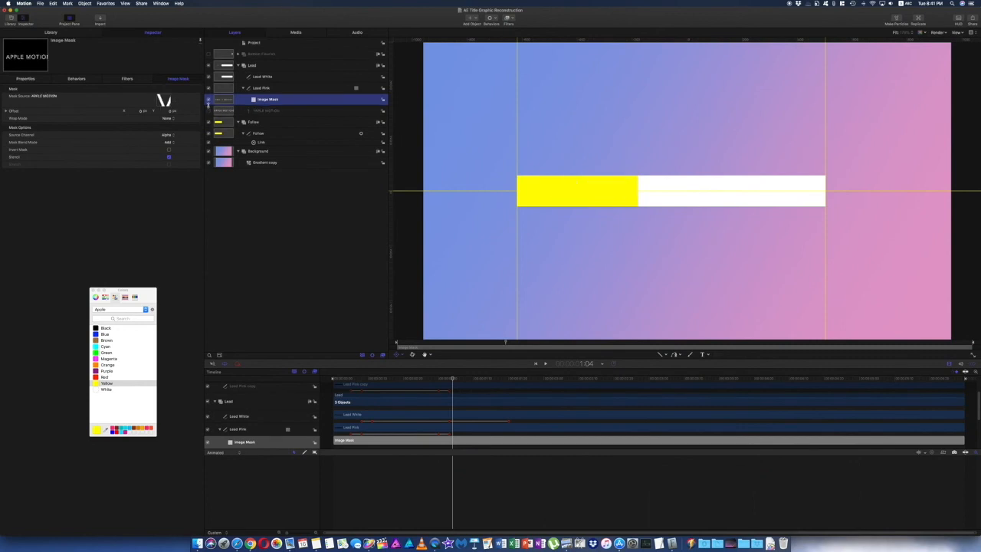
Add an image mask to Lead White with the APPLE MOTION text as its mask source.
{"action": "left_click", "coordinate": [262, 77]}
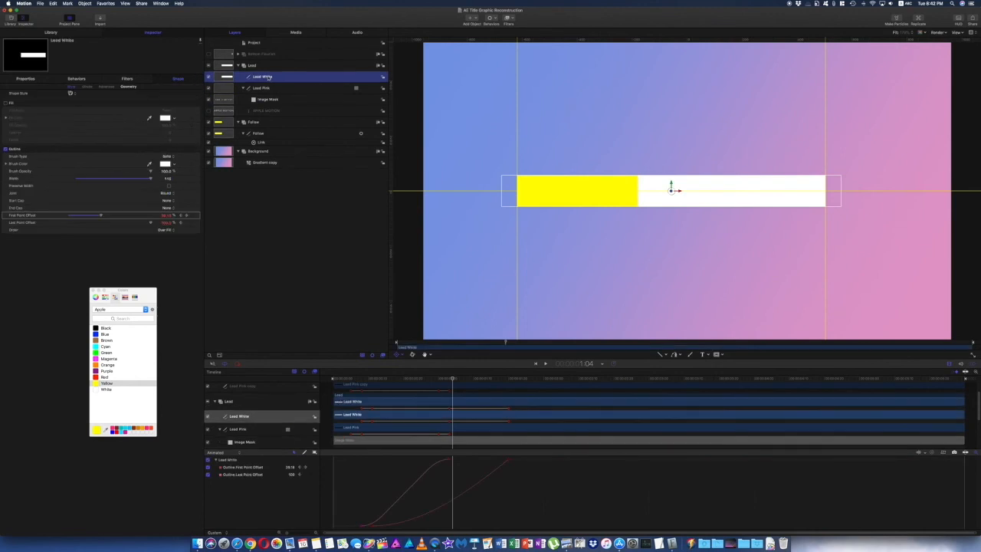
{"action": "right_click", "coordinate": [268, 78]}
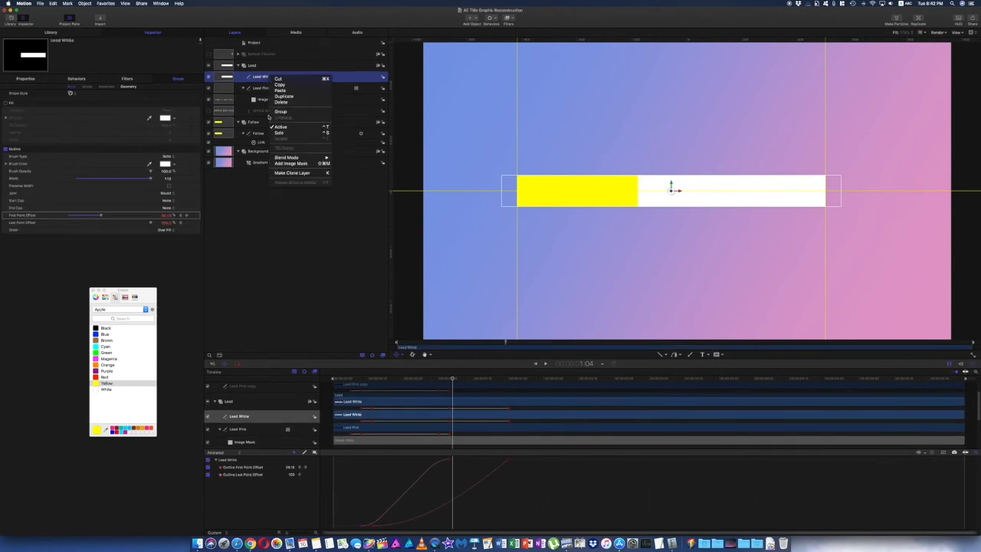
{"action": "left_click", "coordinate": [299, 163]}
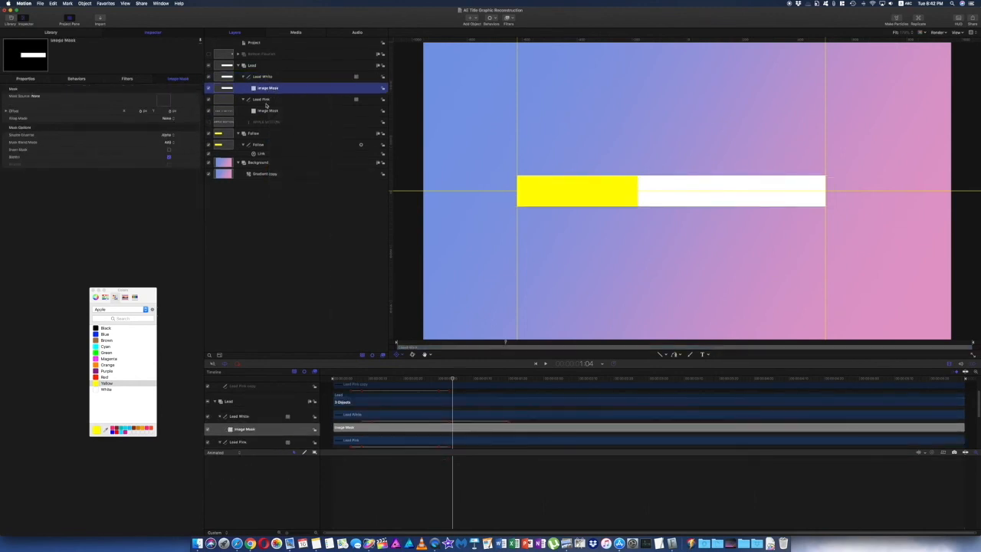
{"action": "left_click_drag", "start_coordinate": [153, 98], "coordinate": [164, 100]}
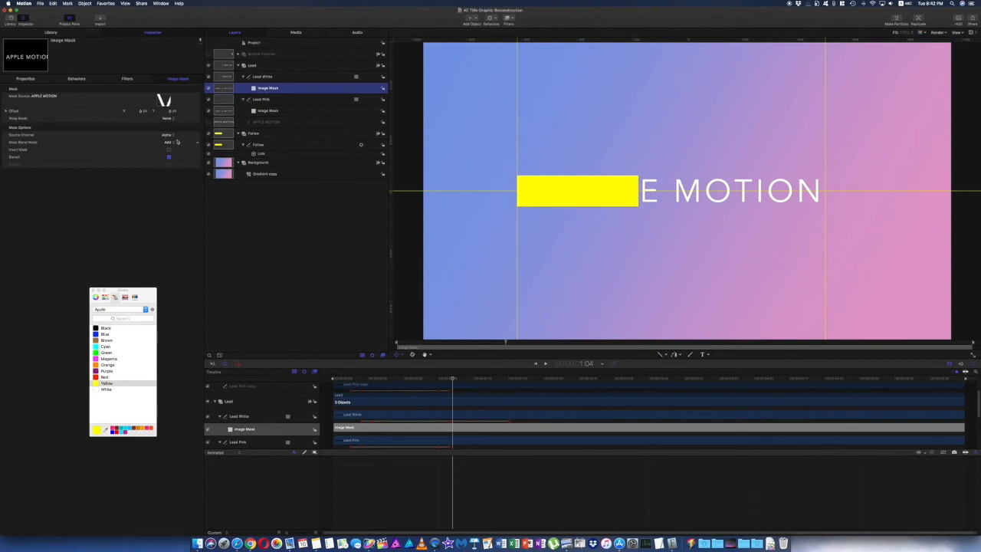
Set the Mask Blend Mode of the Lead White and Lead Pink image masks to Subtract and preview the cut-out text.
{"action": "left_click", "coordinate": [177, 142]}
{"action": "key", "text": "Return"}
{"action": "left_click", "coordinate": [269, 111]}
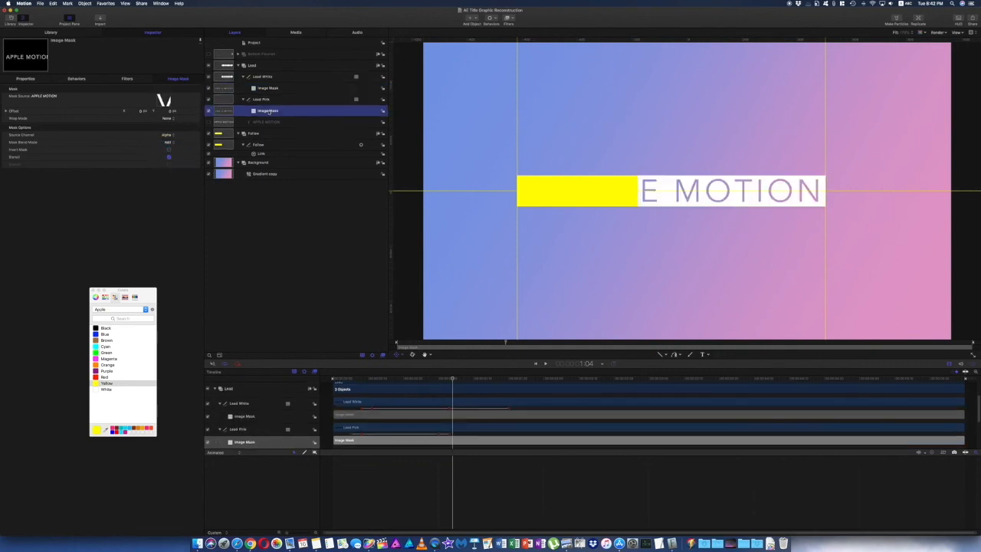
{"action": "left_click", "coordinate": [176, 143]}
{"action": "left_click", "coordinate": [172, 148]}
{"action": "left_click", "coordinate": [449, 379]}
{"action": "key", "text": "space"}
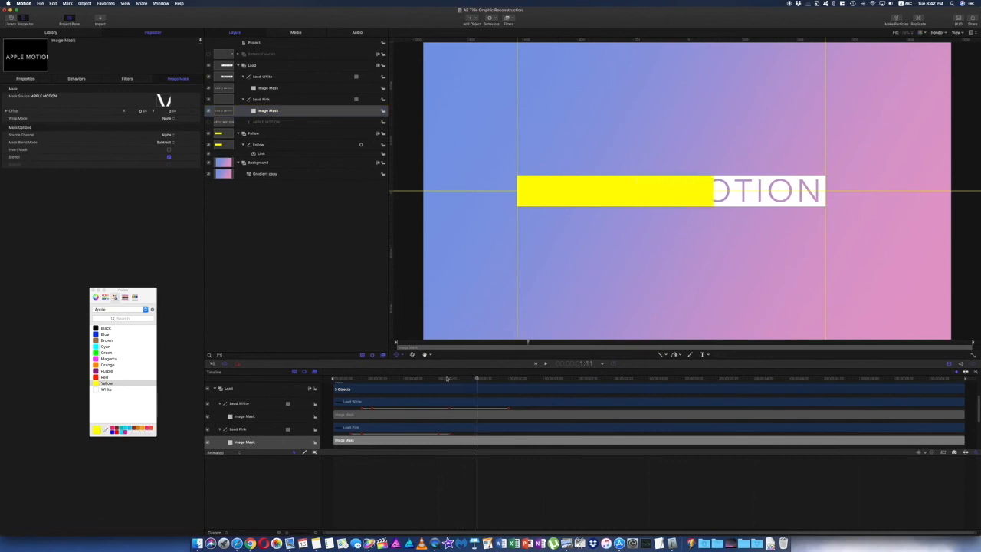
{"action": "mouse_move", "coordinate": [447, 379]}
{"action": "left_mouse_down"}
{"action": "mouse_move", "coordinate": [385, 372]}
{"action": "mouse_move", "coordinate": [445, 376]}
{"action": "left_mouse_up"}
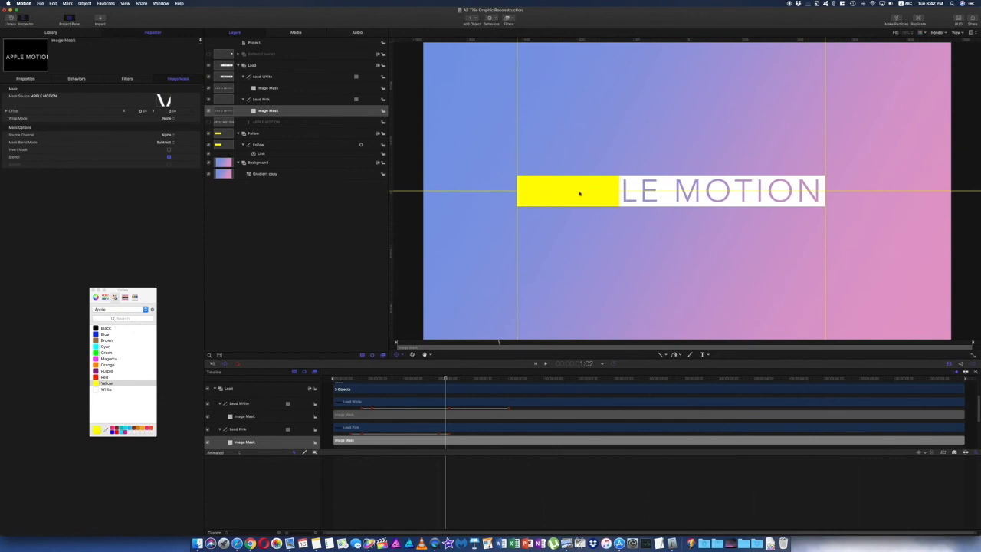
Duplicate the APPLE MOTION text, move the copy into the Follow group above the Follow line, and make it visible.
{"action": "left_click", "coordinate": [273, 122]}
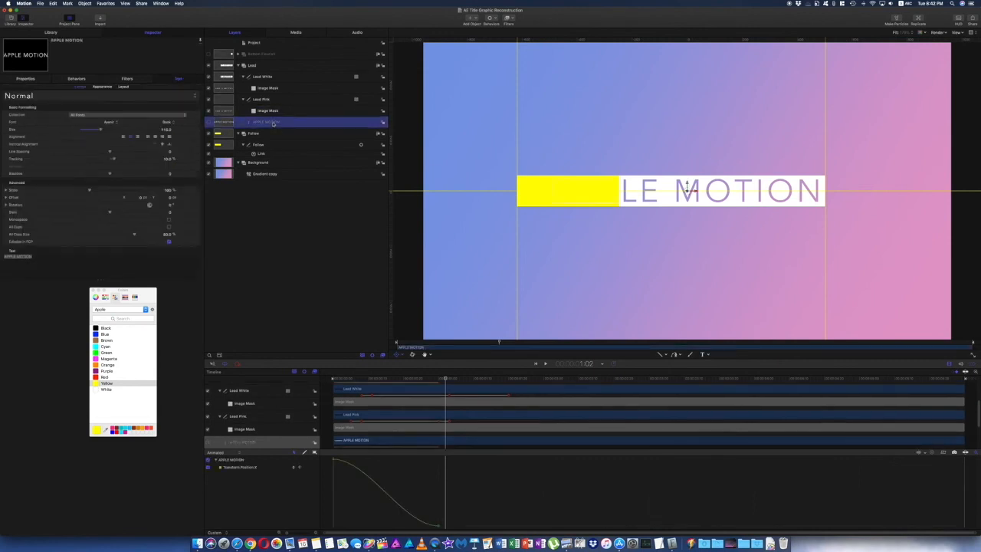
{"action": "key", "text": "super+c"}
{"action": "key", "text": "super+v"}
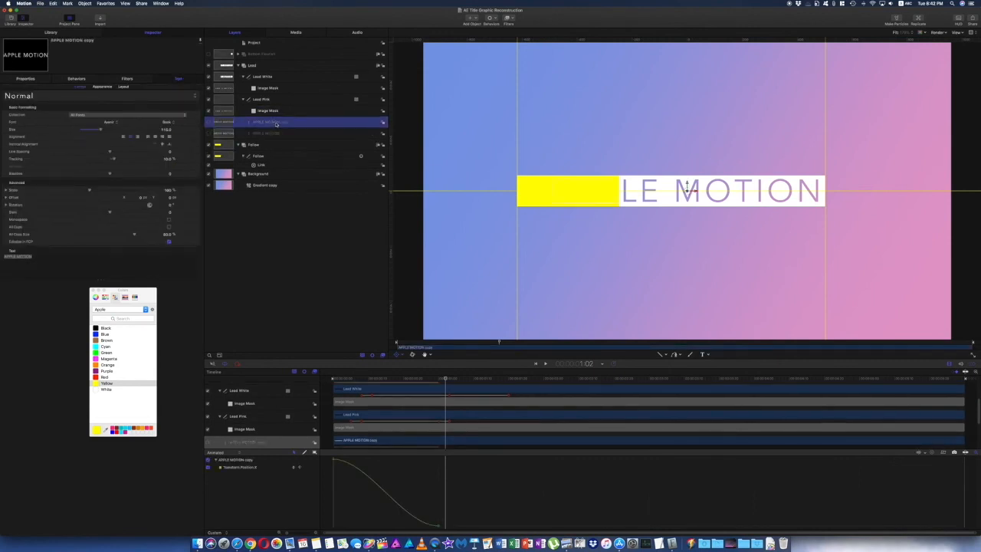
{"action": "left_click_drag", "start_coordinate": [274, 125], "coordinate": [258, 148]}
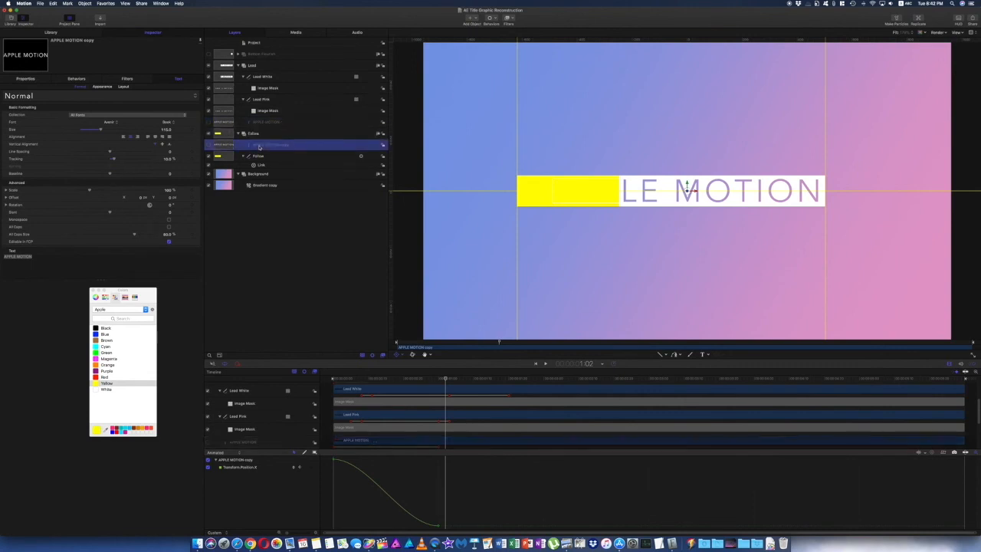
{"action": "left_click", "coordinate": [208, 145]}
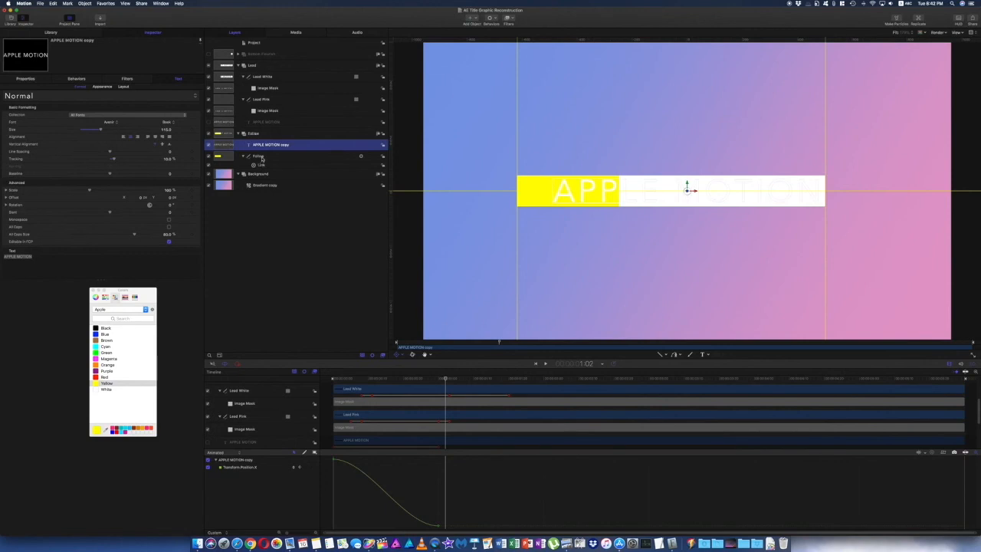
Add an image mask to the Follow group with the Follow line as its mask source, and play the animation from near the start.
{"action": "left_click", "coordinate": [255, 133]}
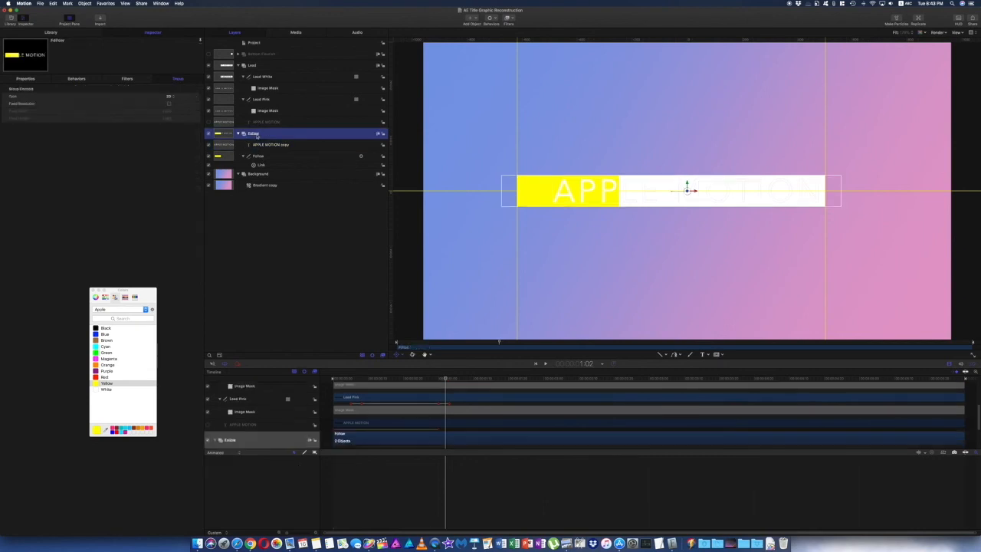
{"action": "right_click", "coordinate": [256, 135]}
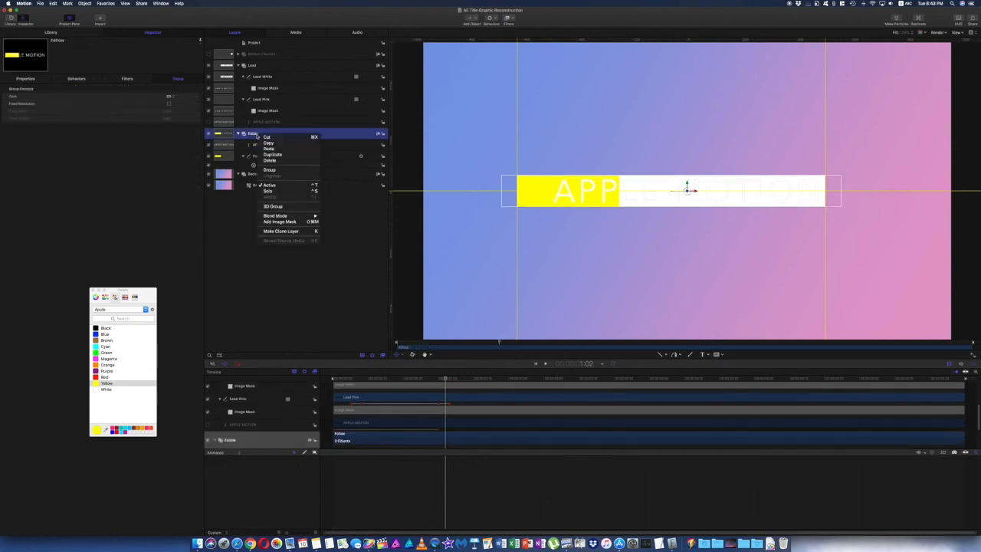
{"action": "left_click", "coordinate": [307, 222]}
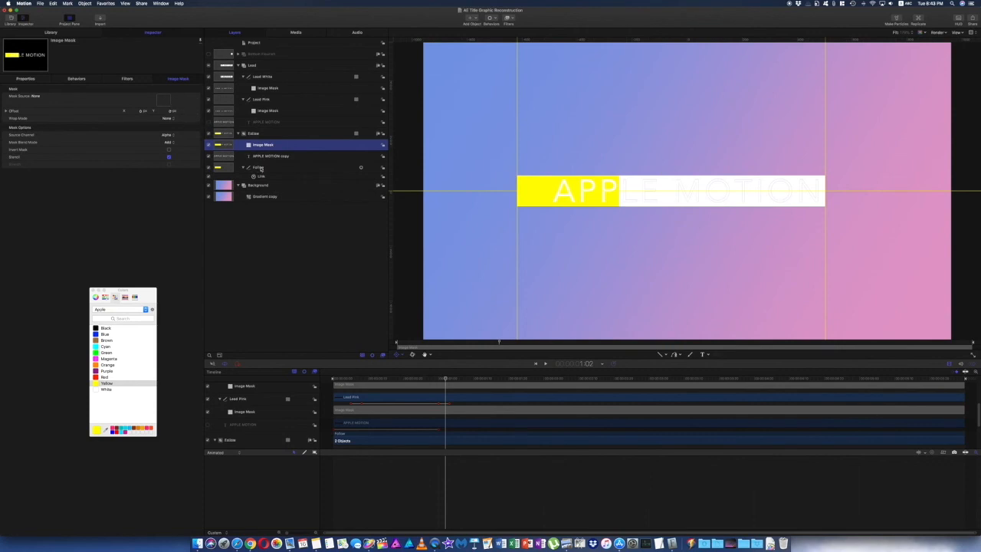
{"action": "left_click_drag", "start_coordinate": [160, 100], "coordinate": [163, 101]}
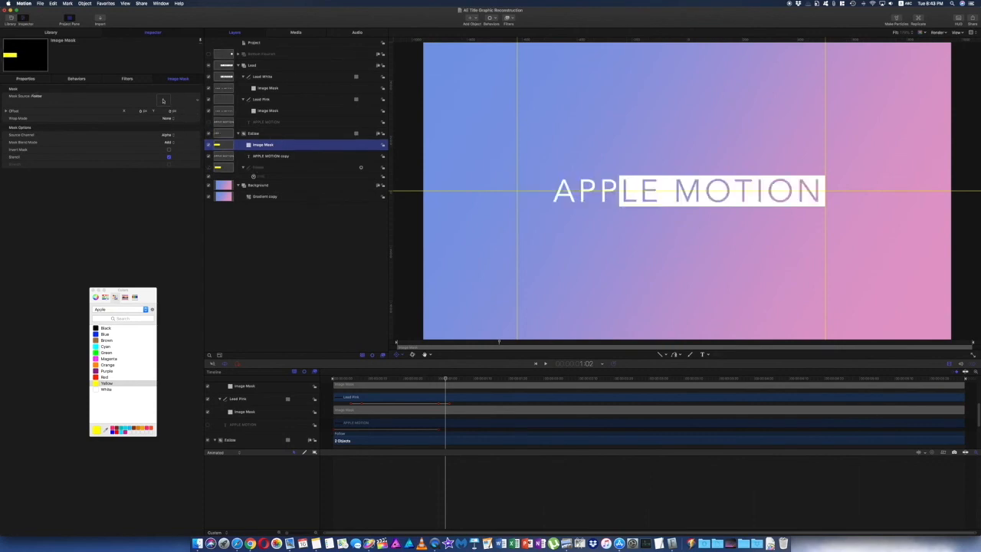
{"action": "left_click_drag", "start_coordinate": [446, 379], "coordinate": [347, 379]}
{"action": "key", "text": "space"}
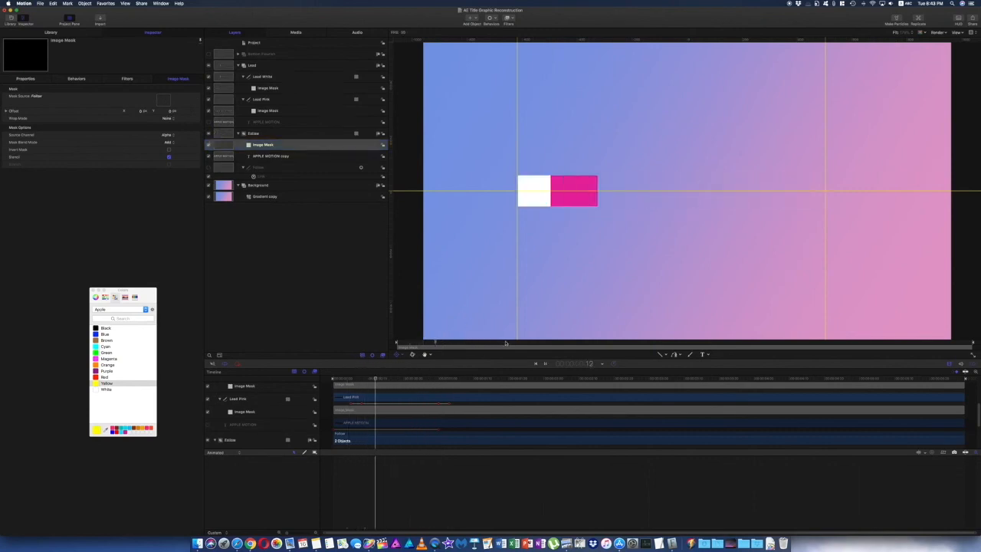